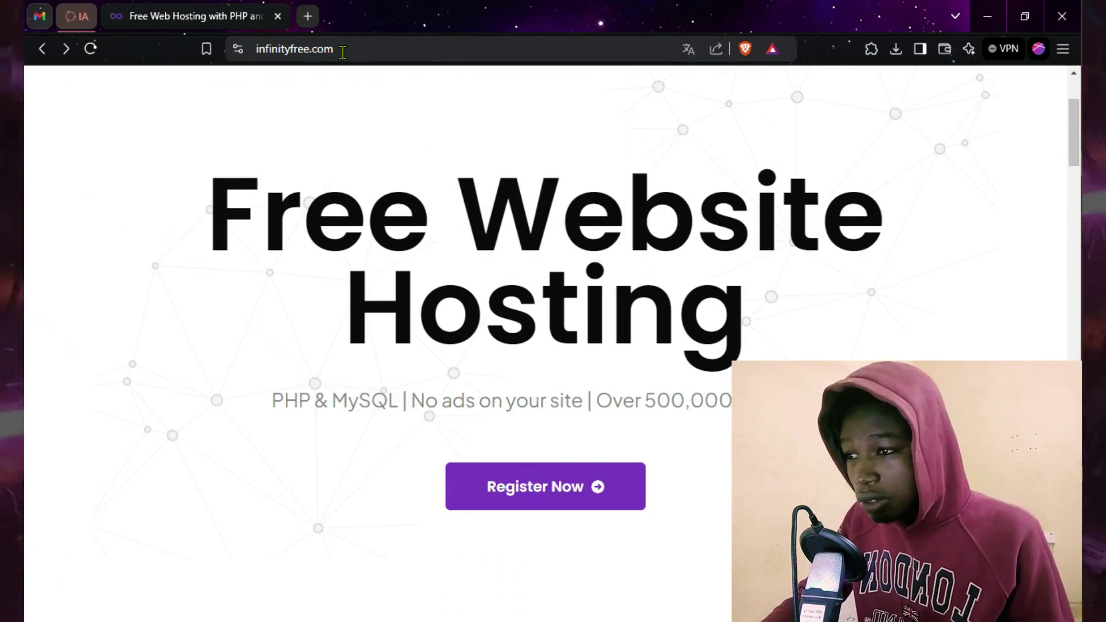
Step: Search Brave for 'infinityfree' and open the official InfinityFree site from the results
click(342, 52)
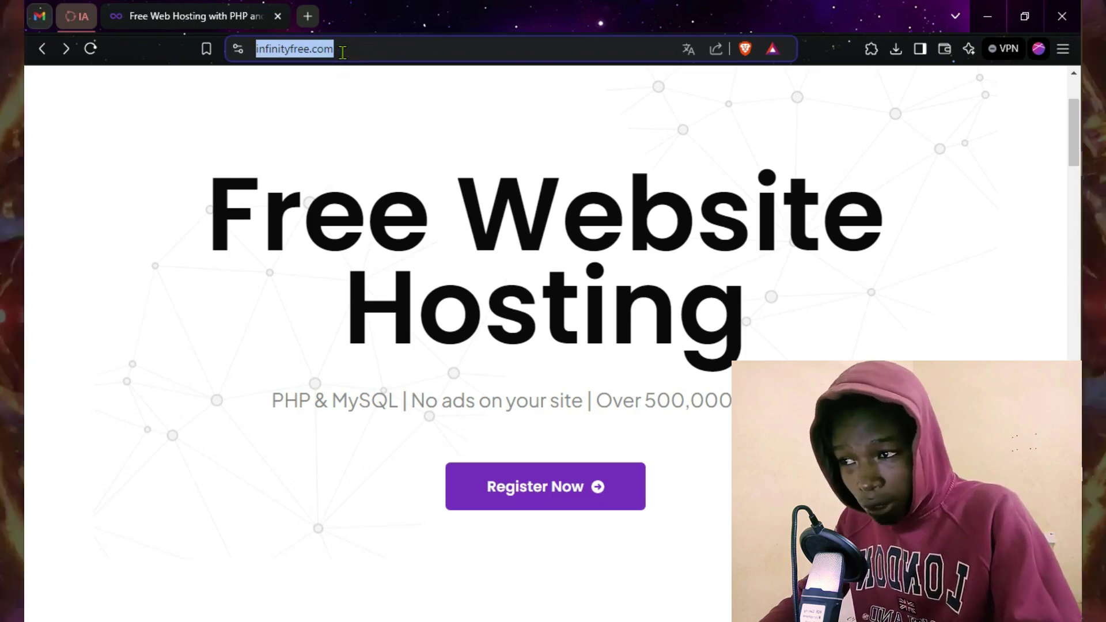
text(infini)
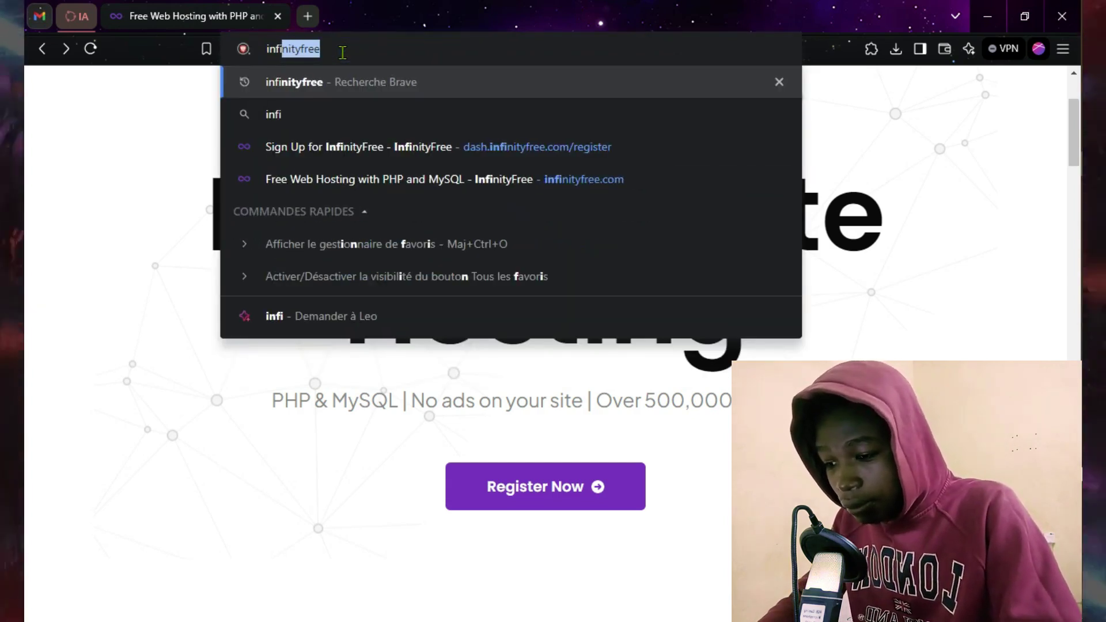
text(ti)
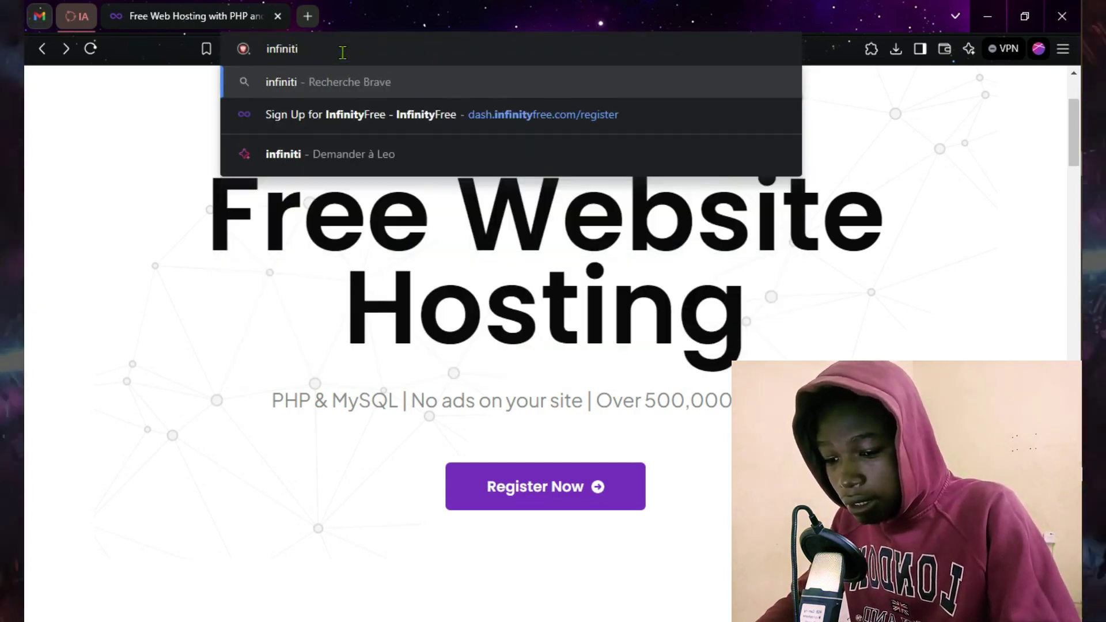
key(BackSpace)
text(y)
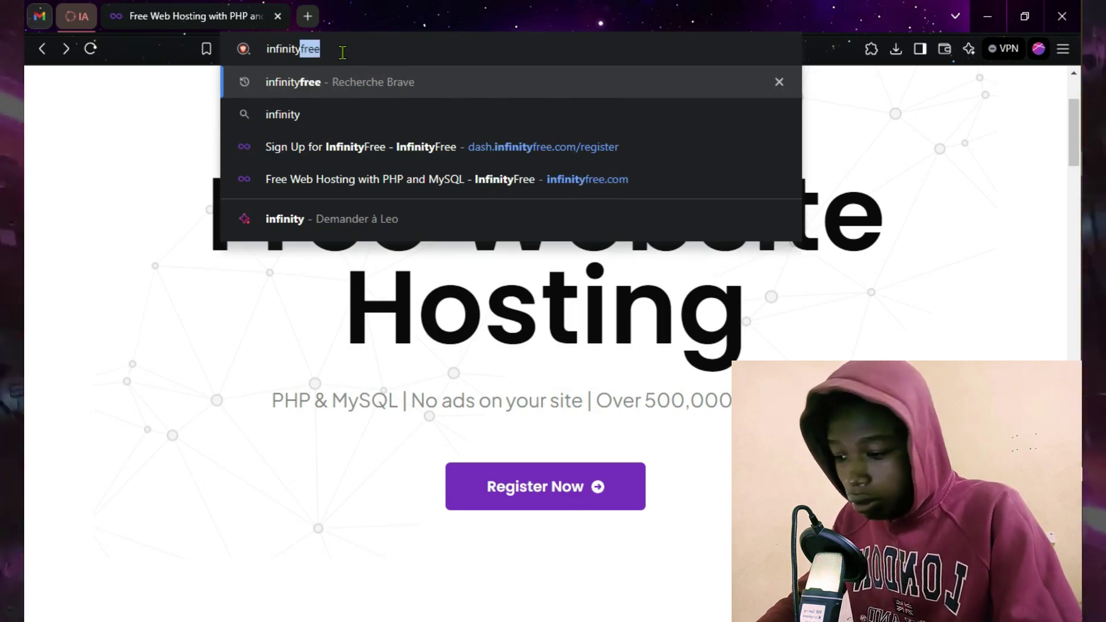
text(free)
key(Return)
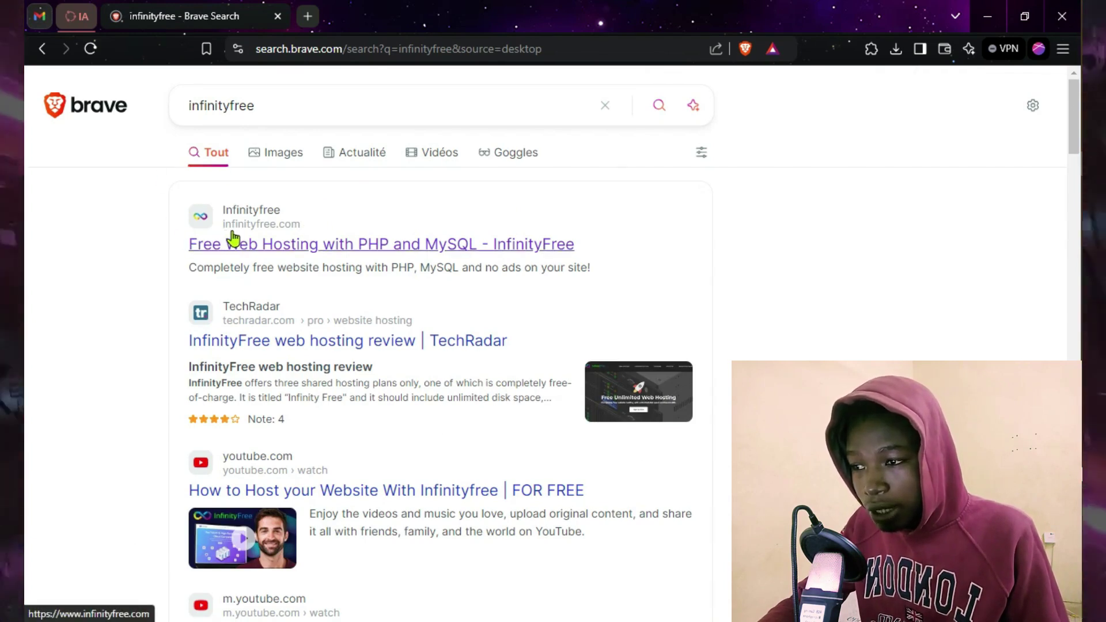
click(301, 247)
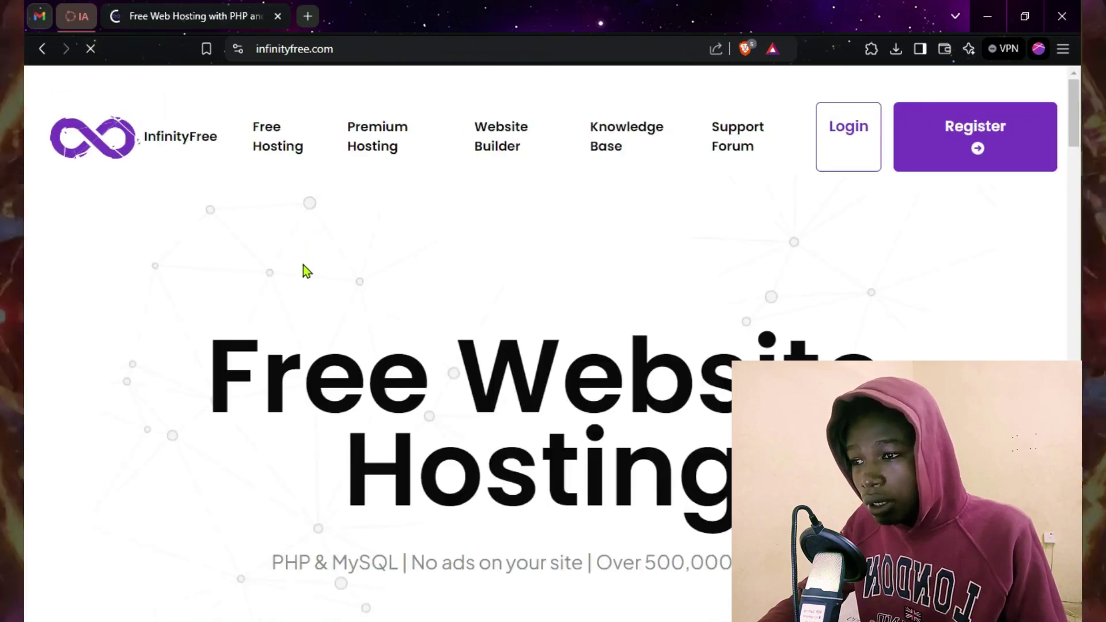
Step: Translate the InfinityFree homepage into French and point out the 'Hébergement Site Web Gratuit' headline
click(687, 81)
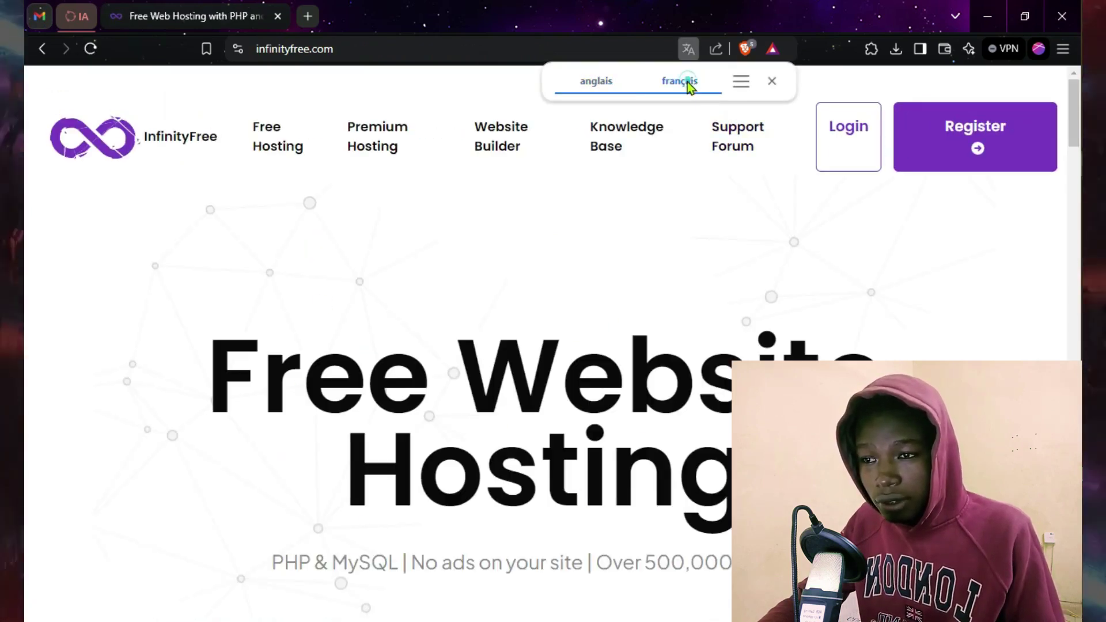
click(735, 226)
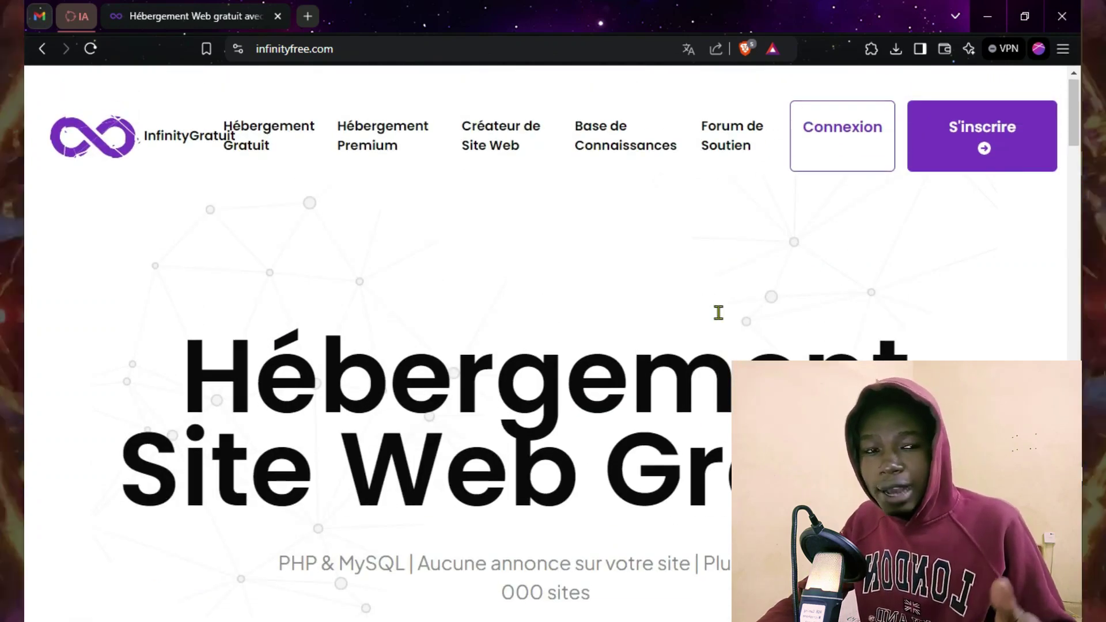
scroll(543, 366, down, 2)
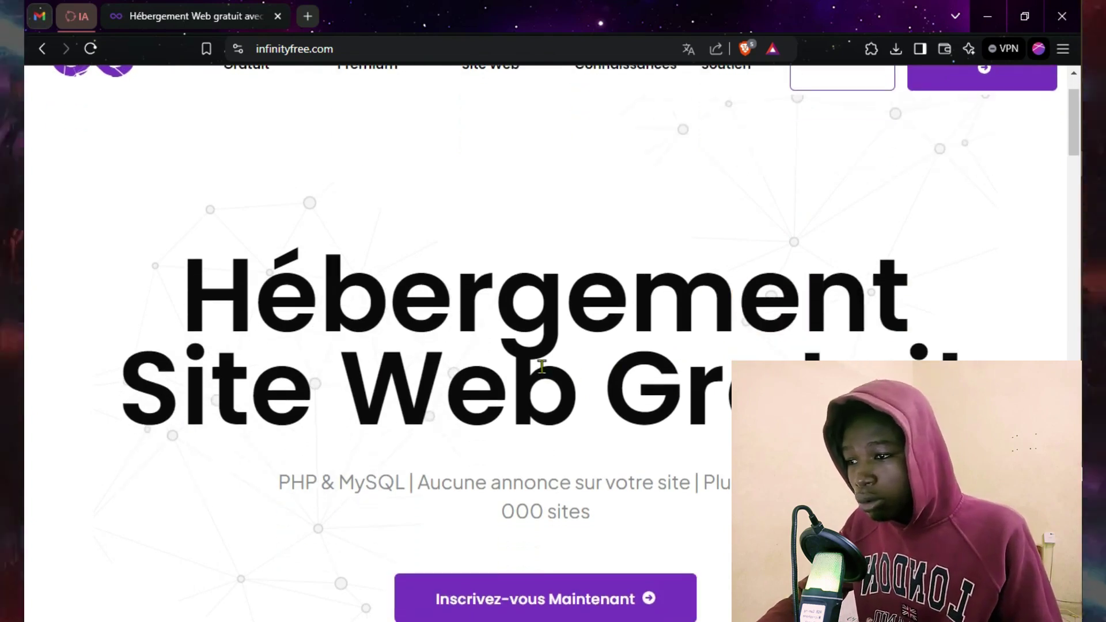
triple_click(185, 278)
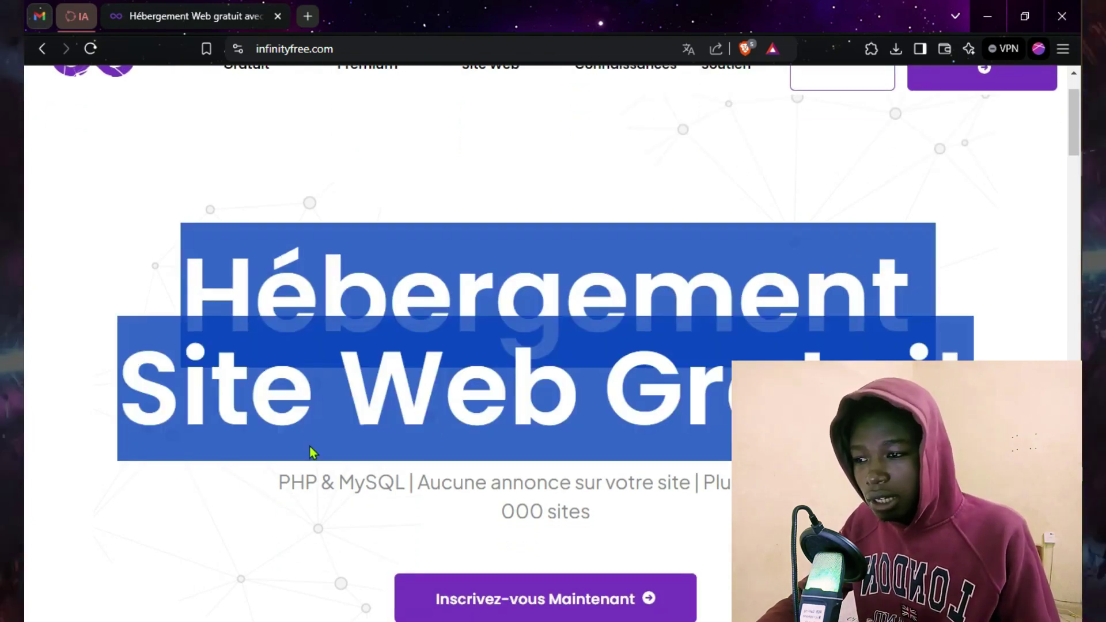
click(774, 280)
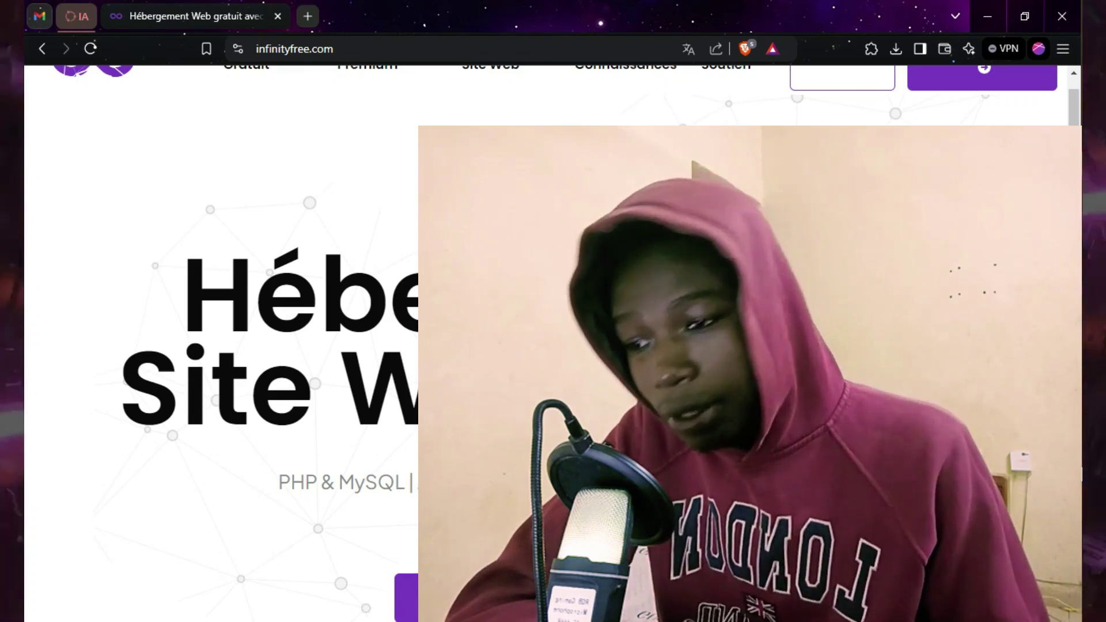
scroll(604, 298, down, 5)
scroll(604, 298, down, 8)
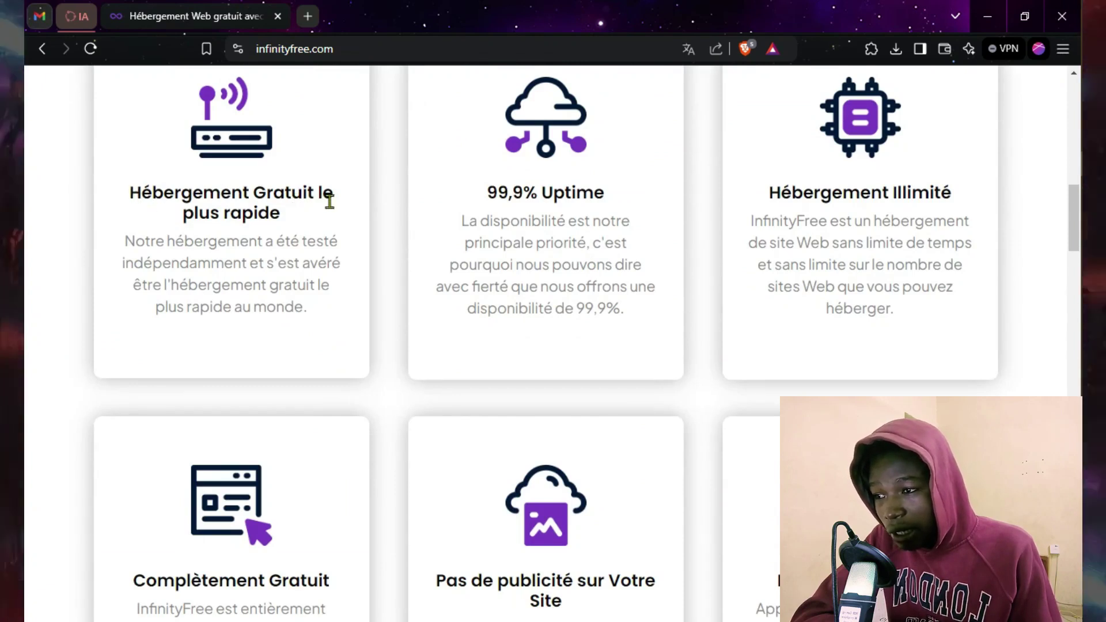
drag(487, 193, 603, 196)
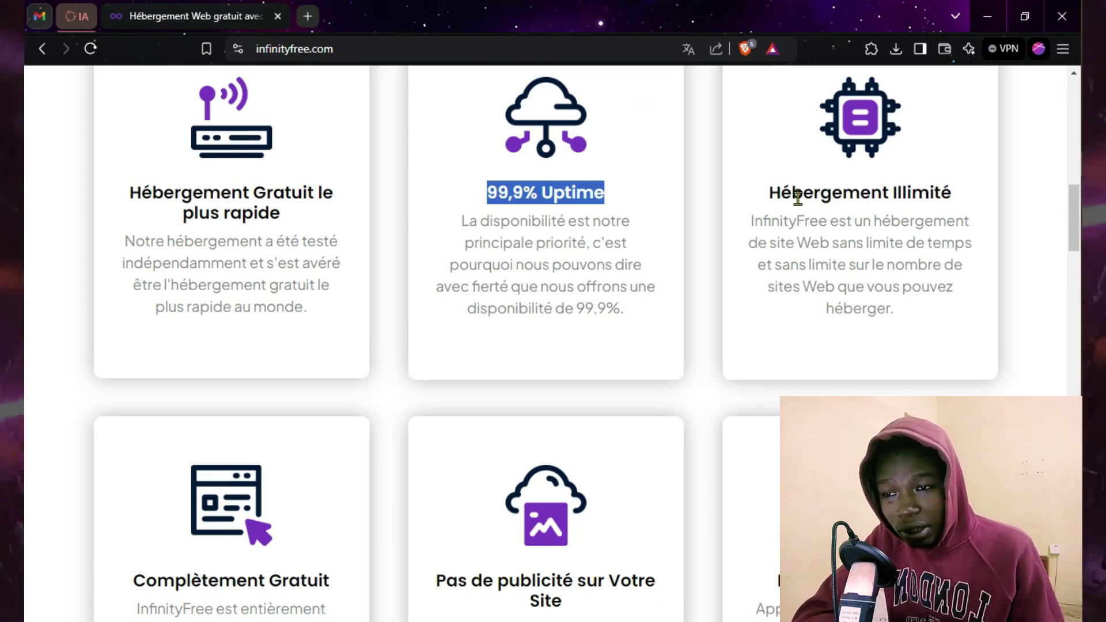
drag(770, 191, 957, 186)
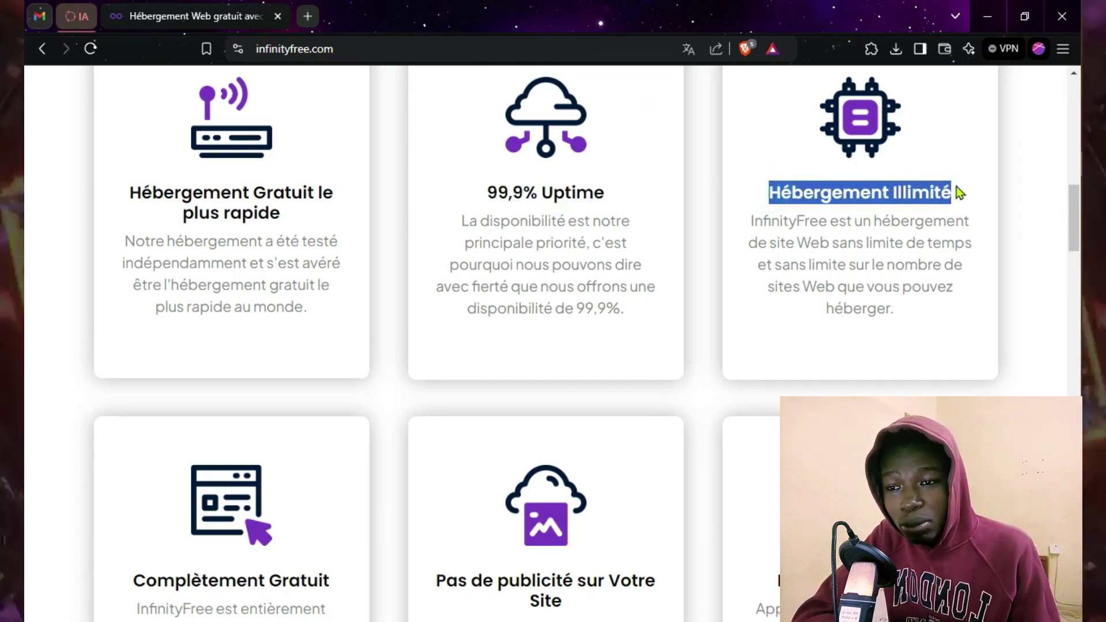
scroll(817, 279, down, 5)
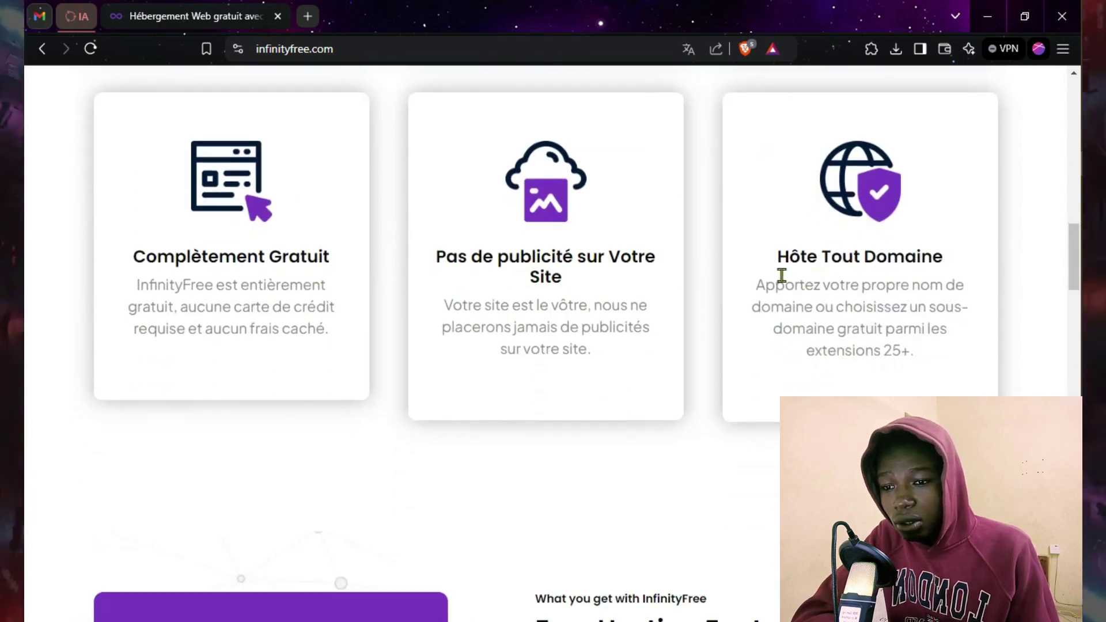
scroll(781, 274, down, 3)
drag(775, 94, 966, 107)
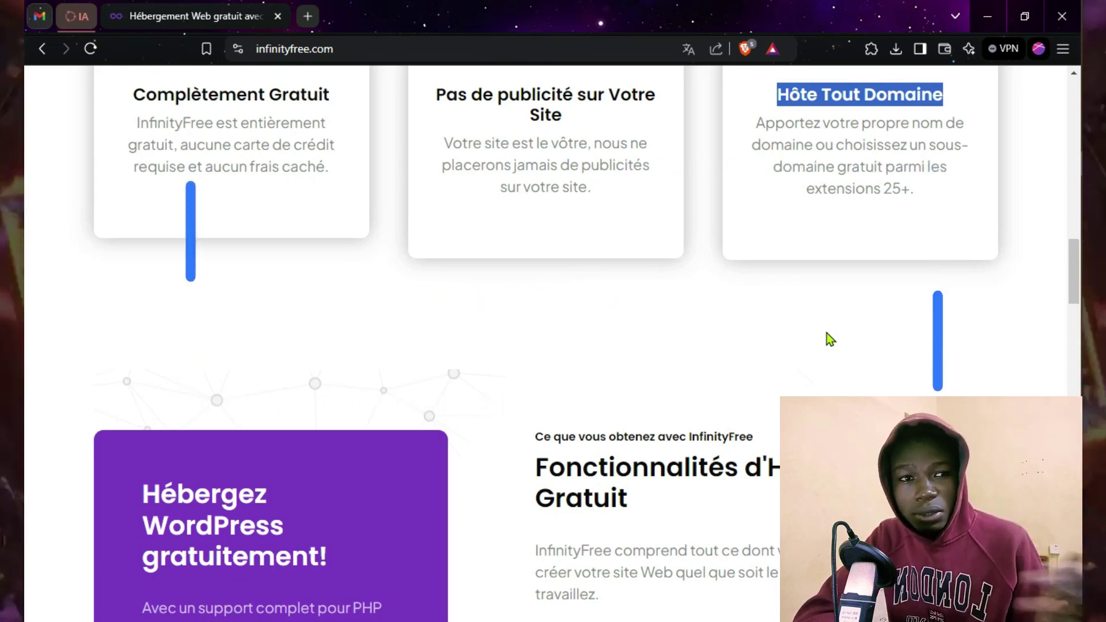
scroll(729, 365, down, 8)
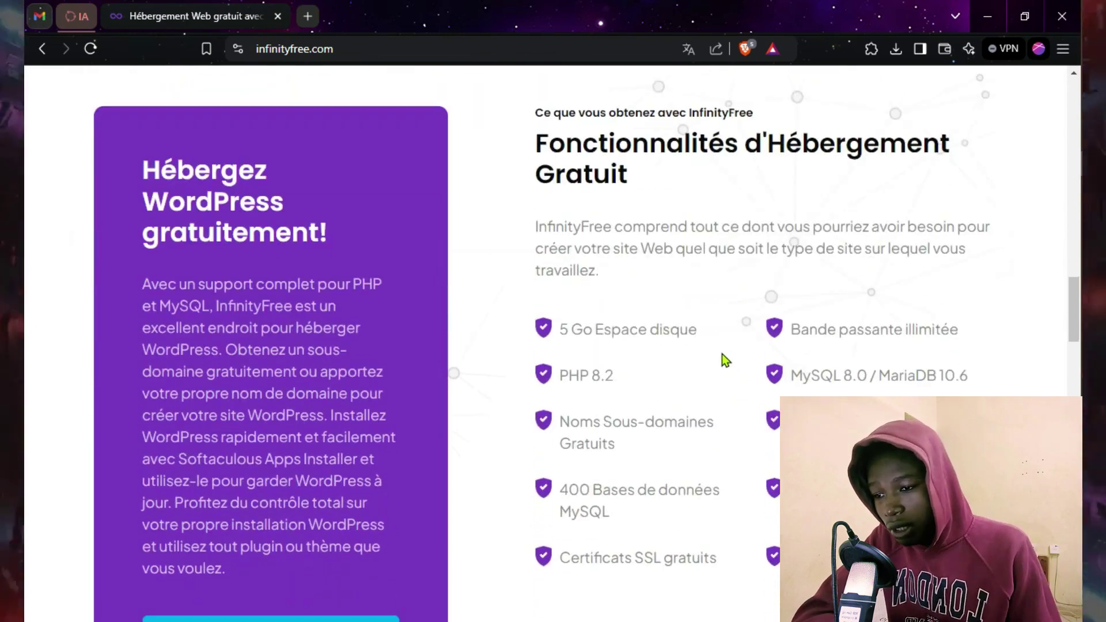
scroll(718, 346, up, 1)
scroll(542, 144, up, 2)
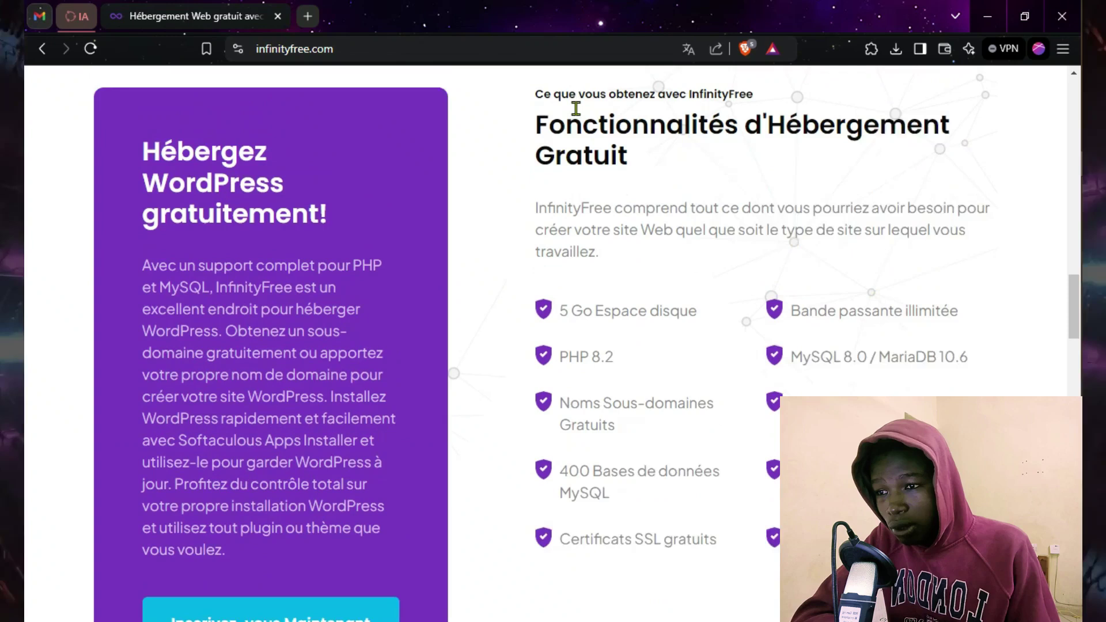
drag(546, 141, 655, 185)
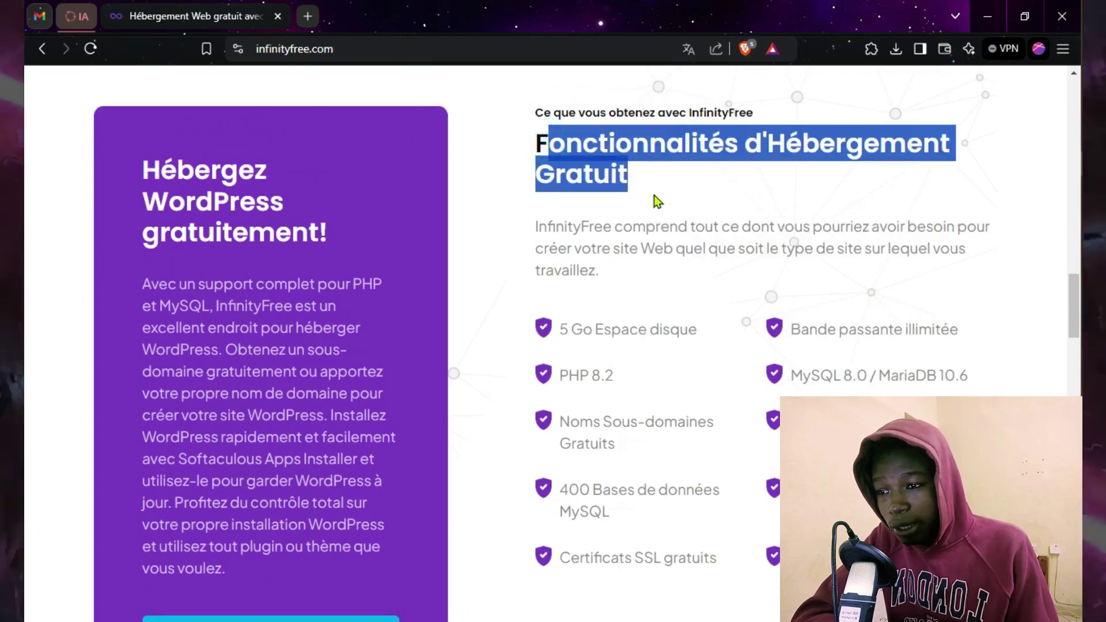
click(655, 204)
drag(560, 329, 699, 345)
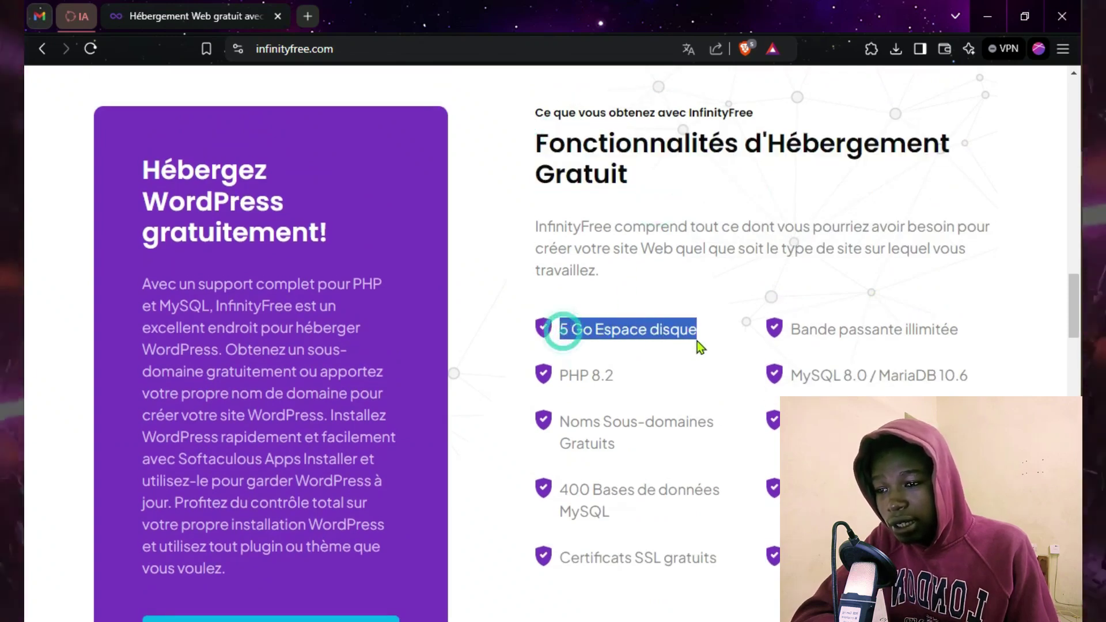
click(563, 374)
drag(563, 374, 628, 374)
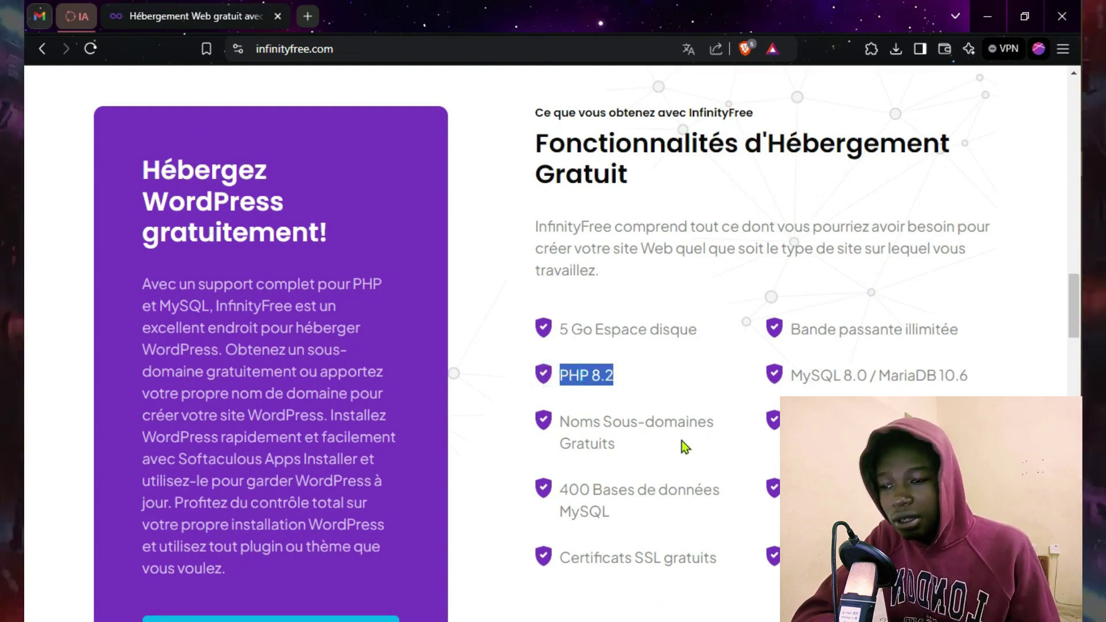
scroll(727, 413, down, 3)
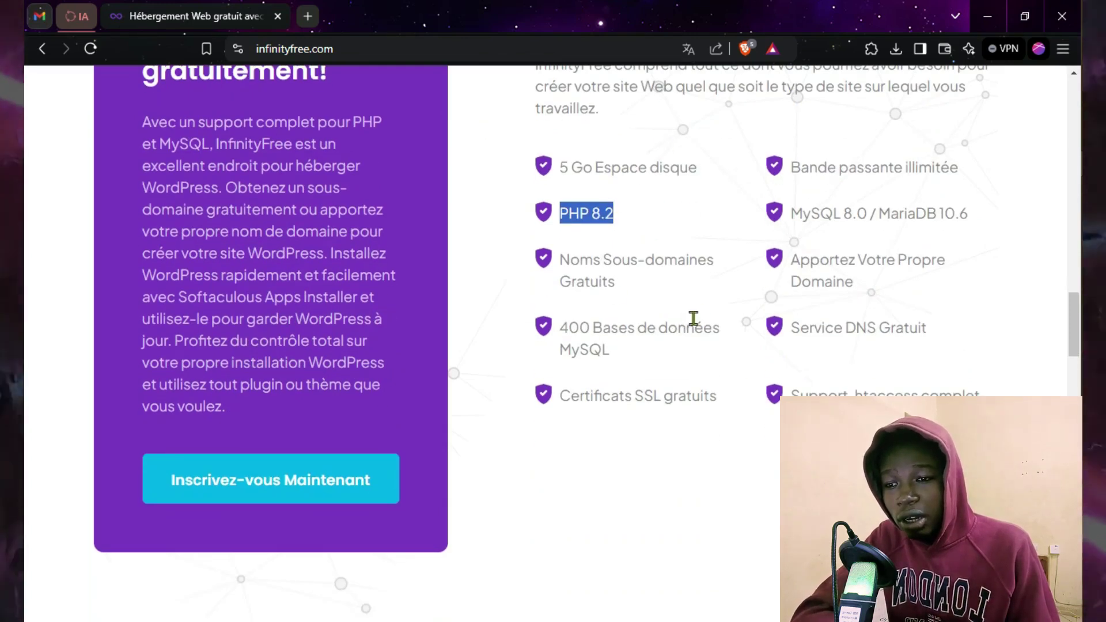
scroll(710, 317, up, 4)
scroll(709, 317, up, 10)
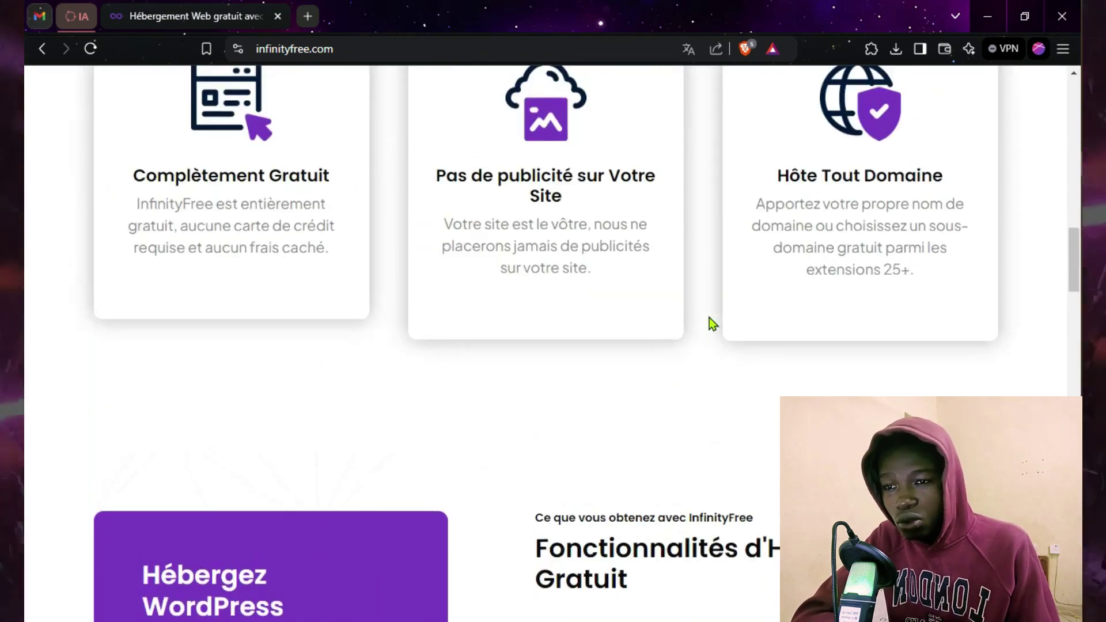
scroll(710, 317, up, 3)
scroll(709, 313, down, 3)
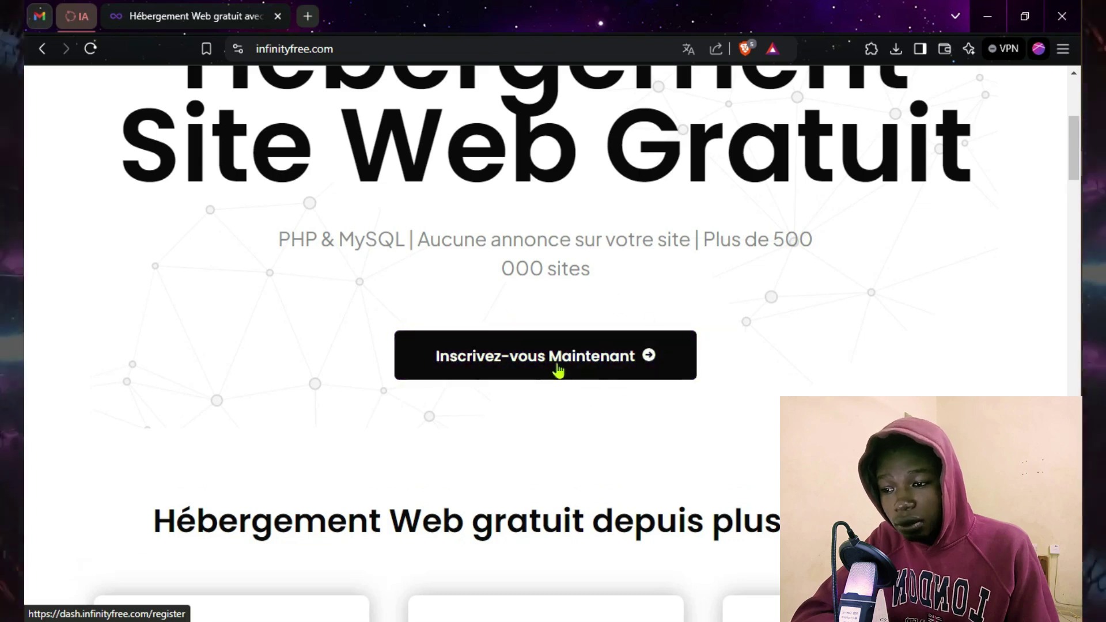
scroll(890, 291, up, 5)
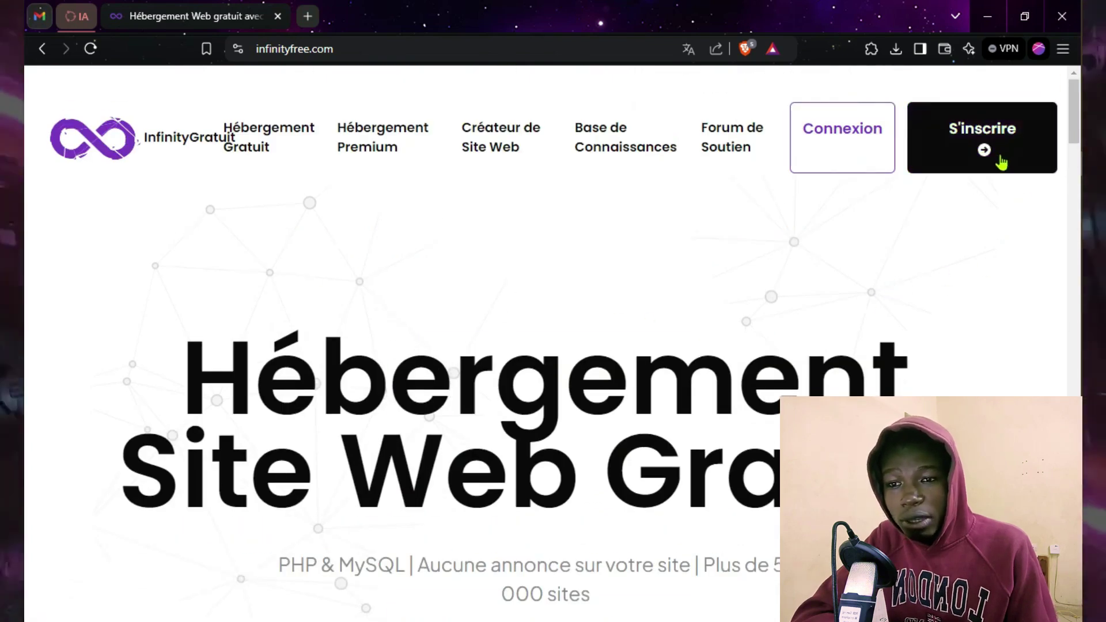
scroll(600, 223, down, 8)
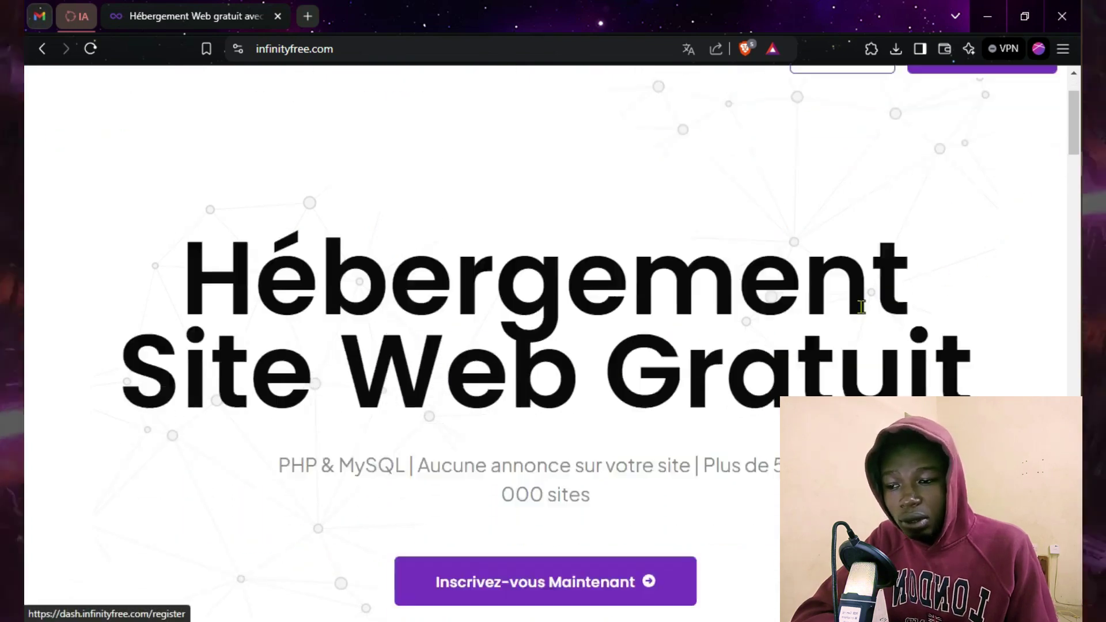
Step: Open the InfinityFree sign-up form and enter the Gmail address
click(546, 197)
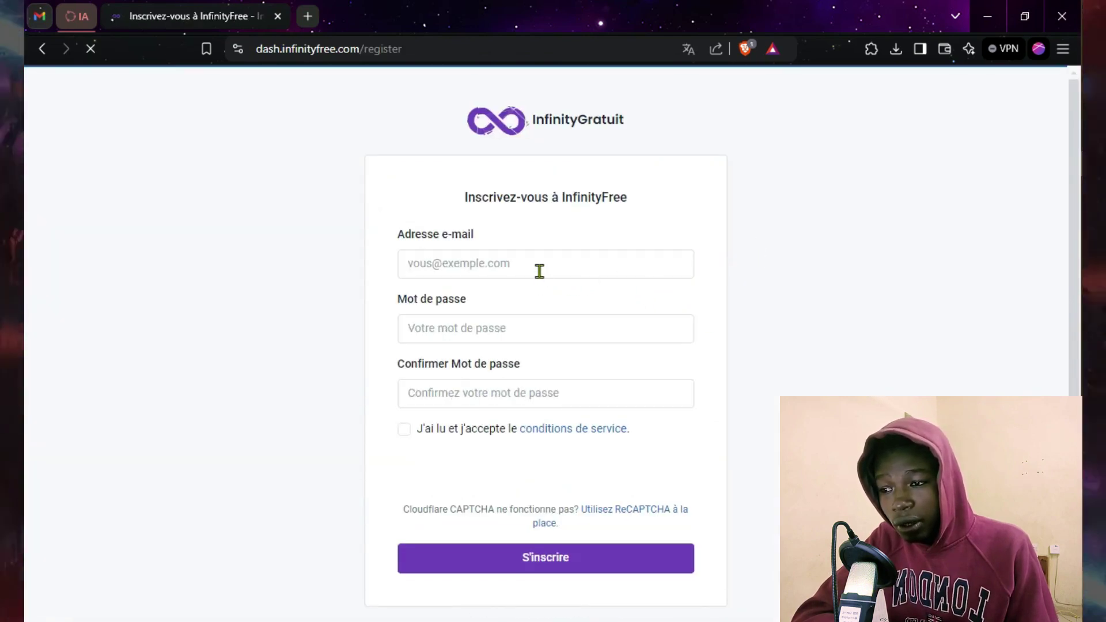
click(537, 262)
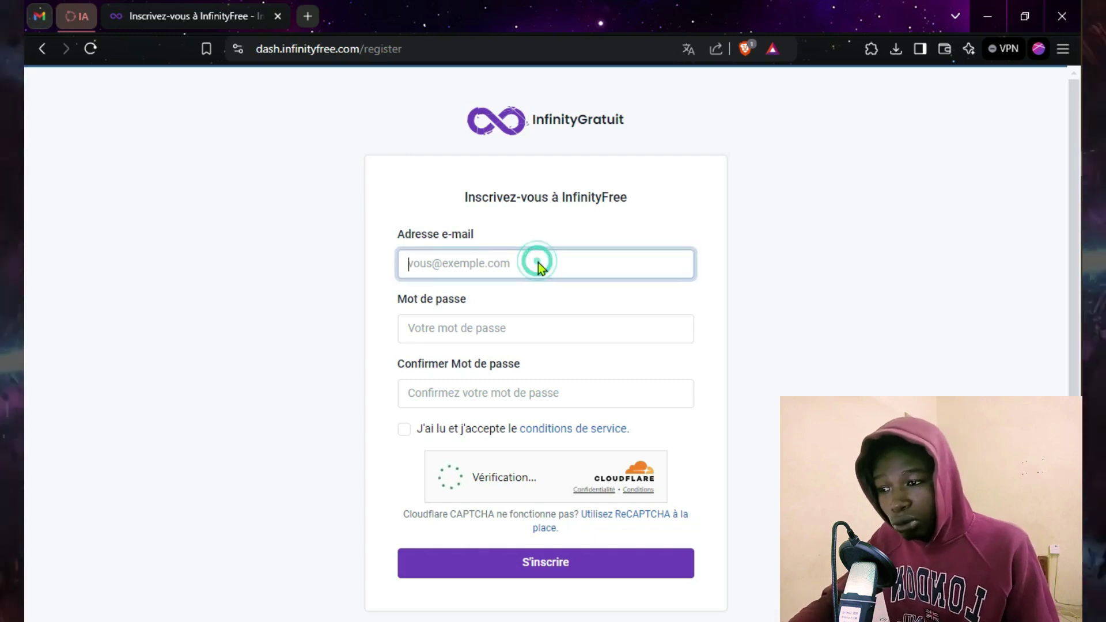
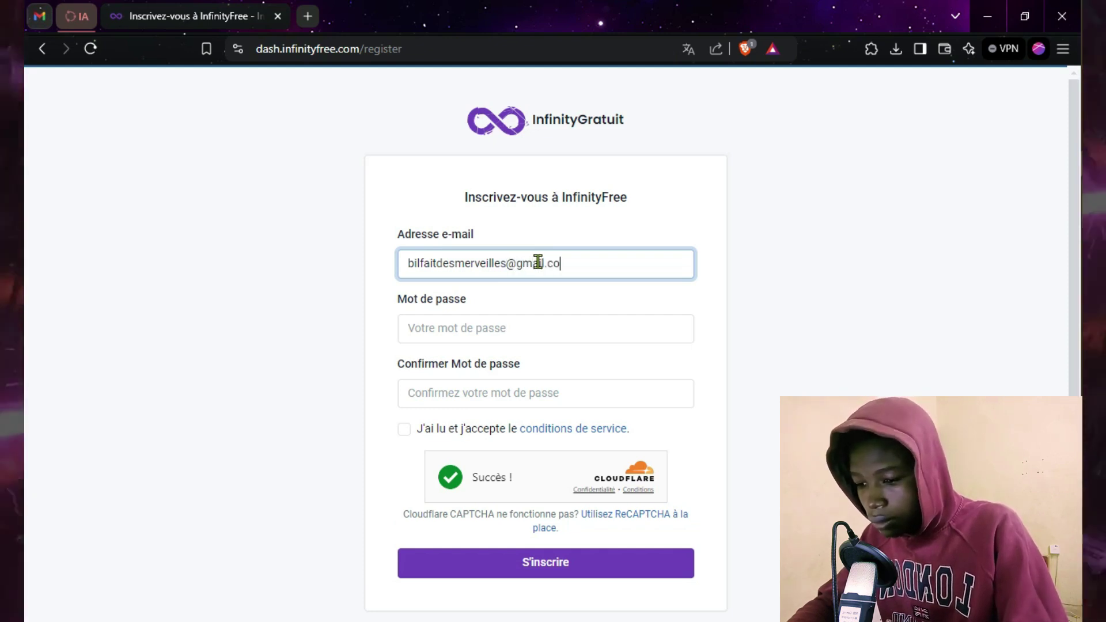
Step: Enter and confirm the account password, accept the terms, and submit the registration
click(479, 320)
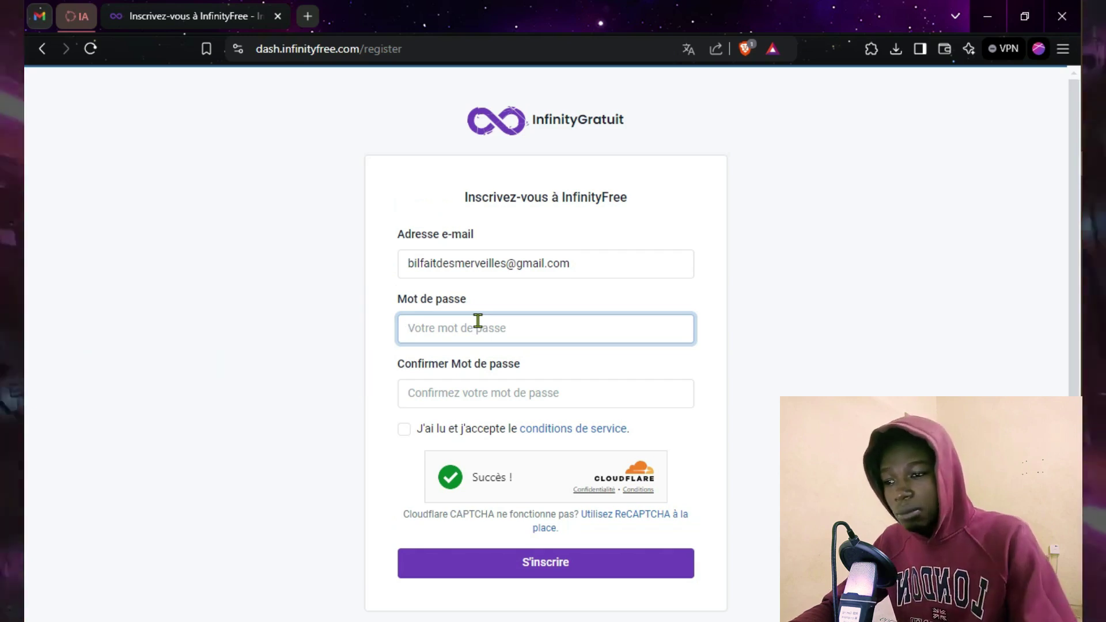
click(444, 394)
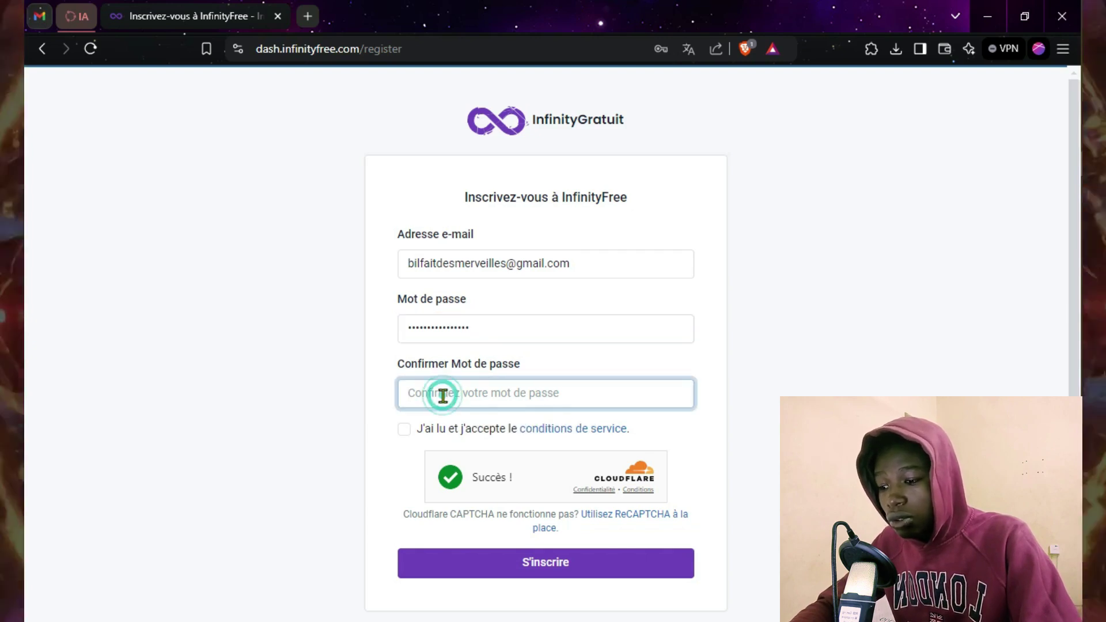
key(ctrl+v)
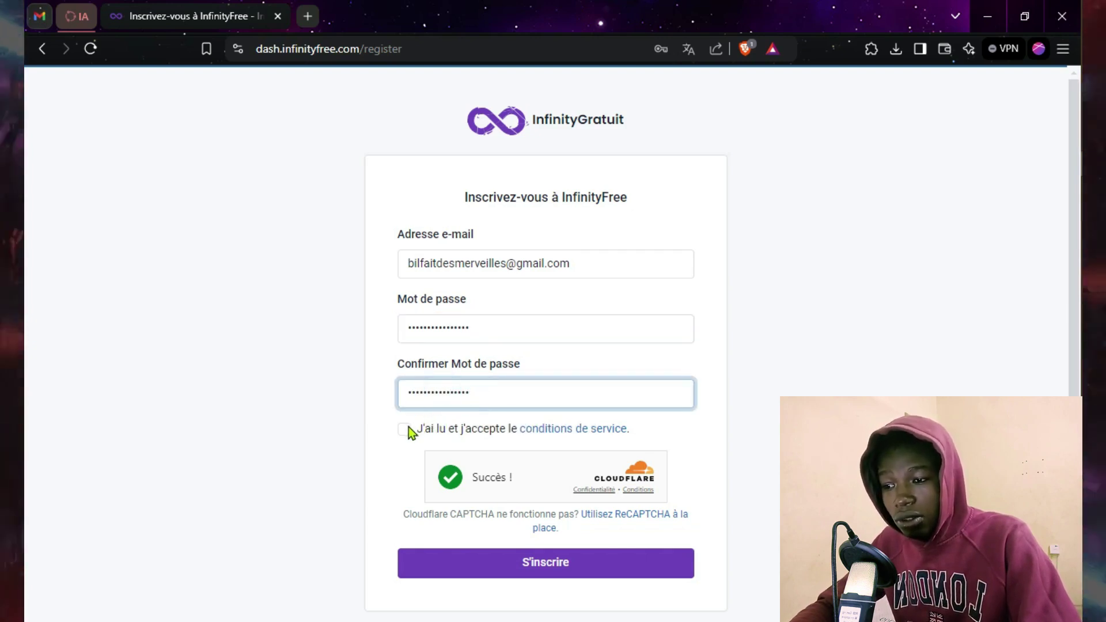
click(405, 429)
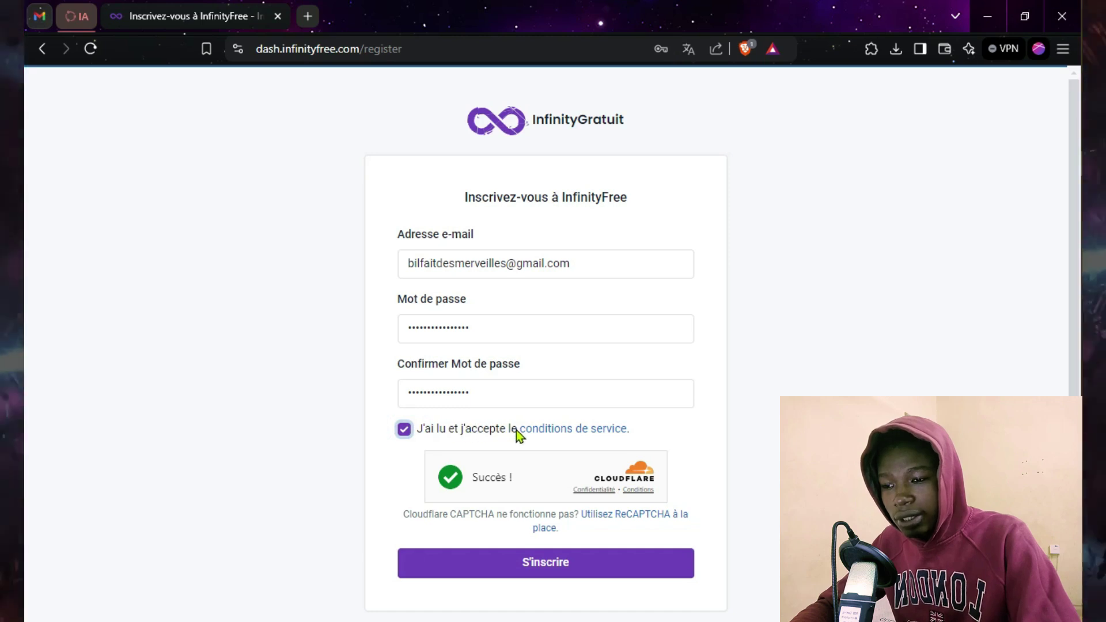
scroll(565, 490, down, 1)
click(526, 511)
click(526, 510)
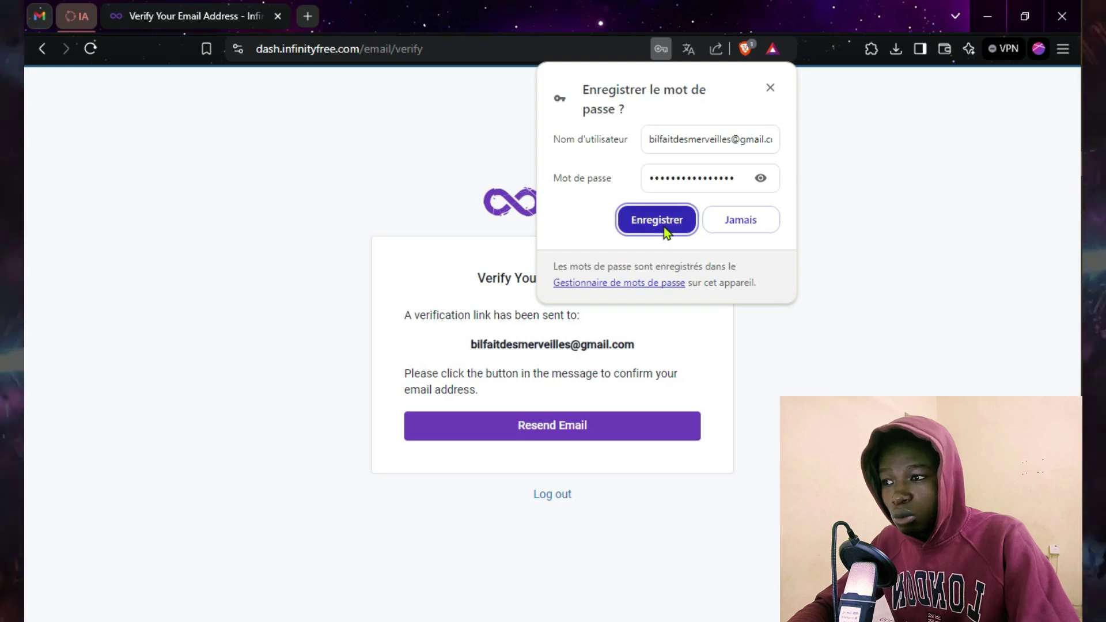
Step: Save the password in Brave, close the key-icon tip, and switch to the Gmail tab
click(663, 227)
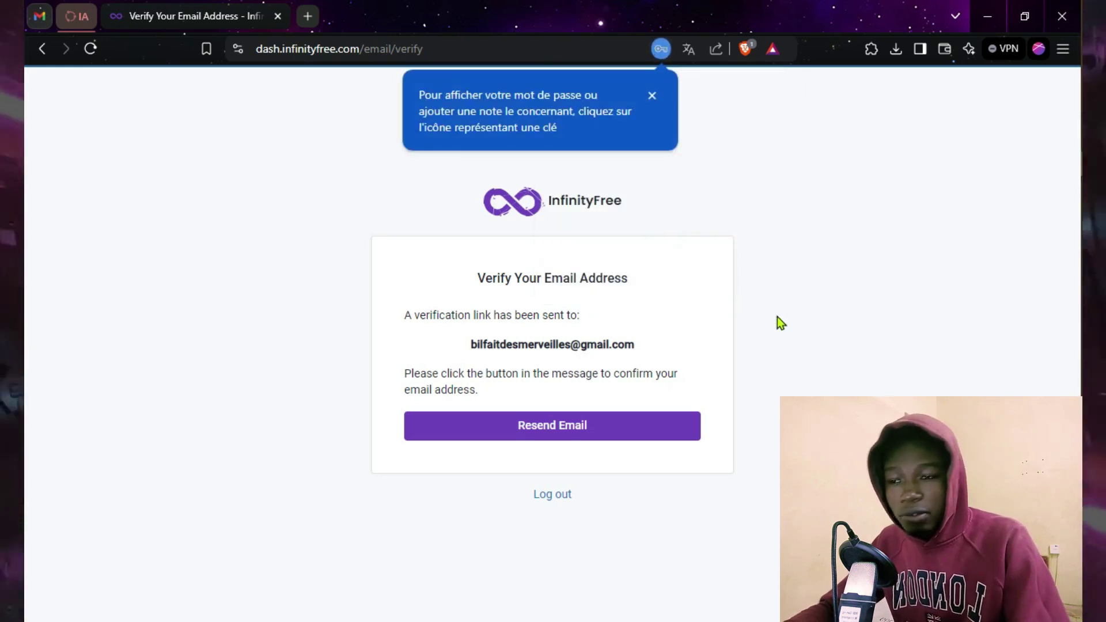
click(652, 96)
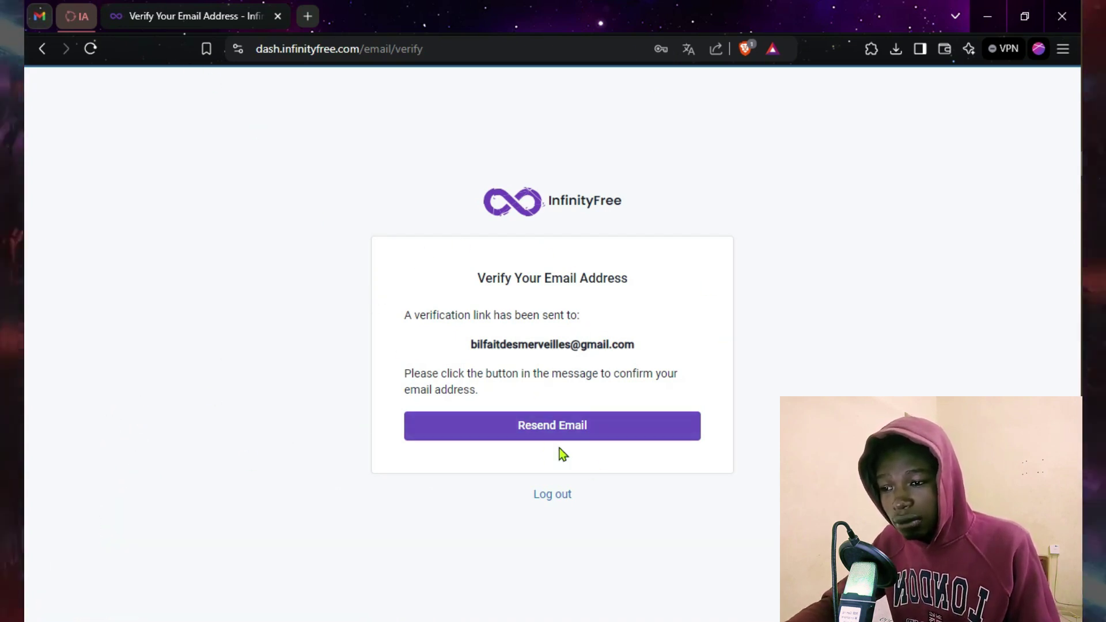
click(50, 21)
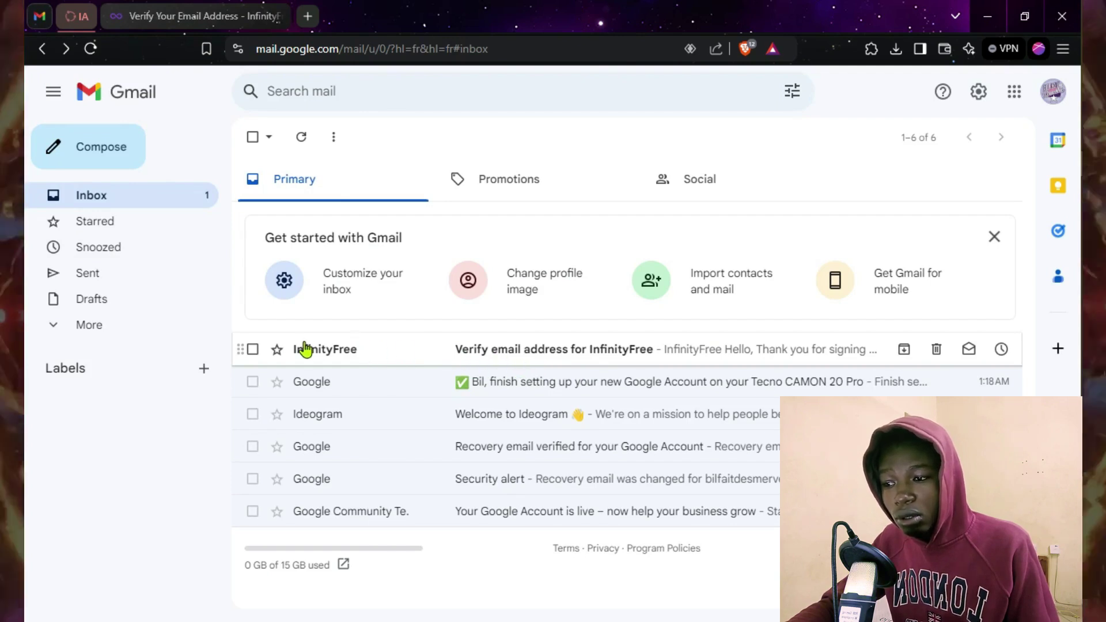
Step: Open InfinityFree's verification e-mail in Gmail and confirm the address with Verify Email Address
click(470, 354)
scroll(526, 346, down, 5)
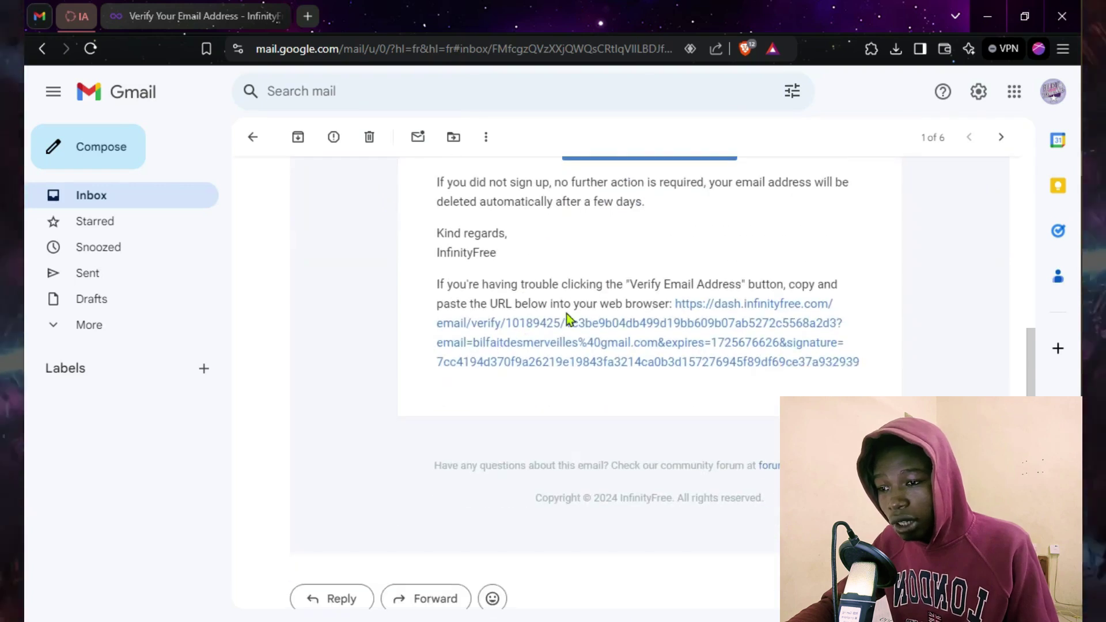
scroll(568, 319, up, 3)
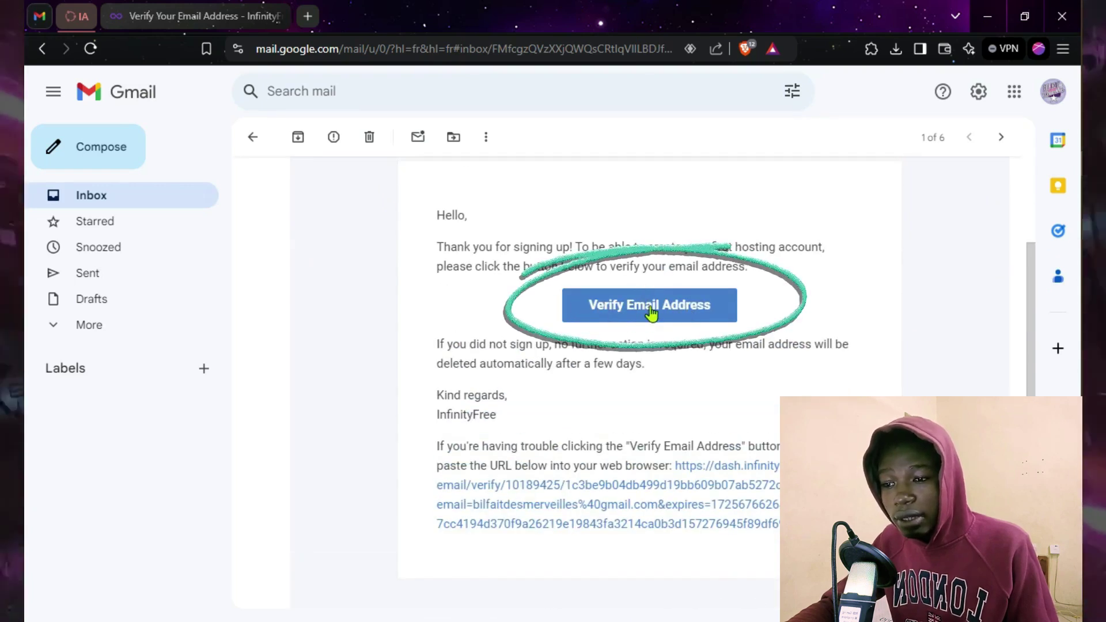
click(651, 313)
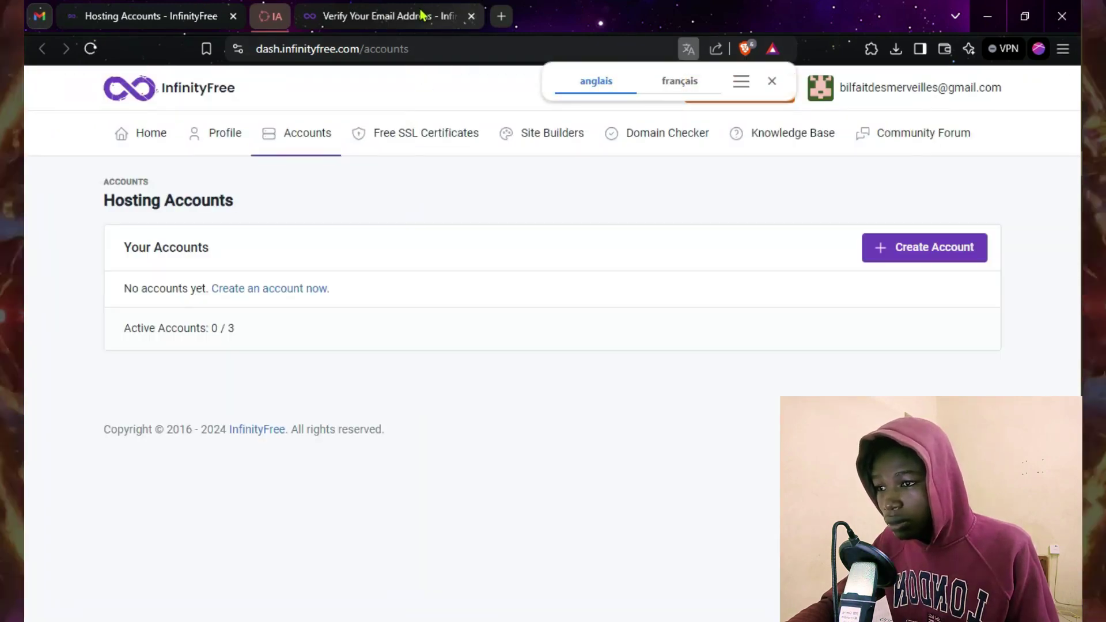
Step: Close the old verification tab and point out Your Accounts and the Active Accounts 0 / 3 count
click(471, 16)
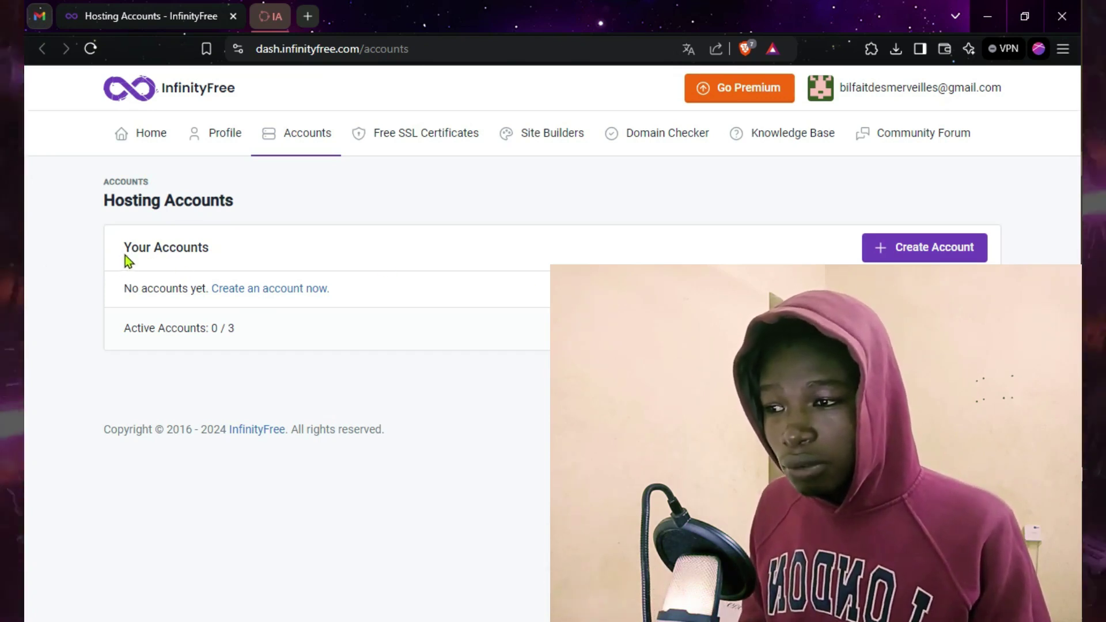
drag(123, 247, 216, 248)
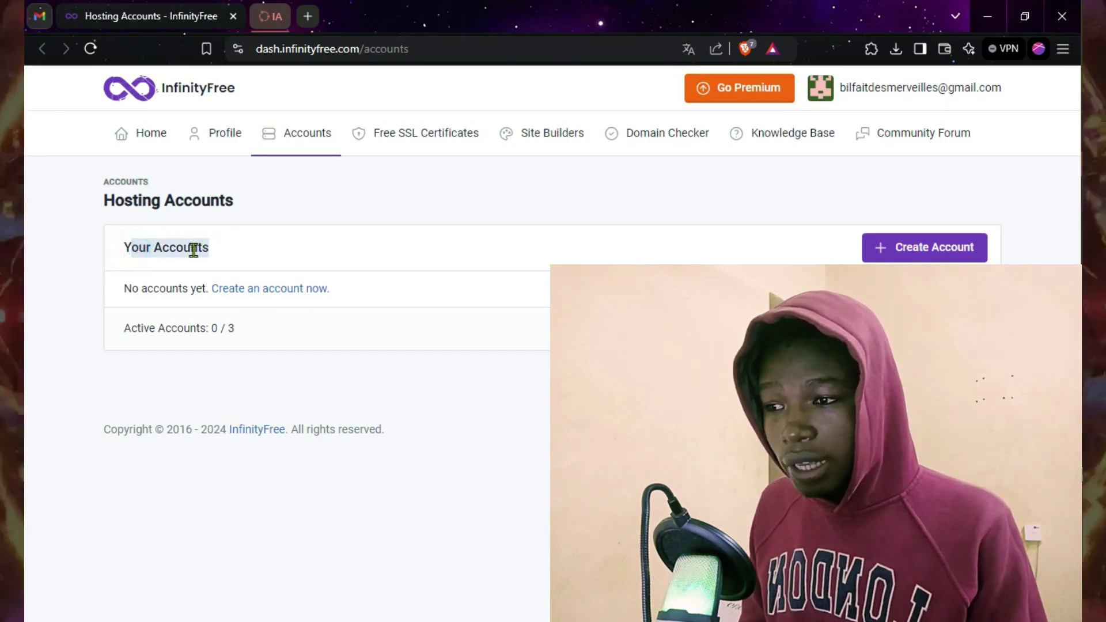
click(130, 247)
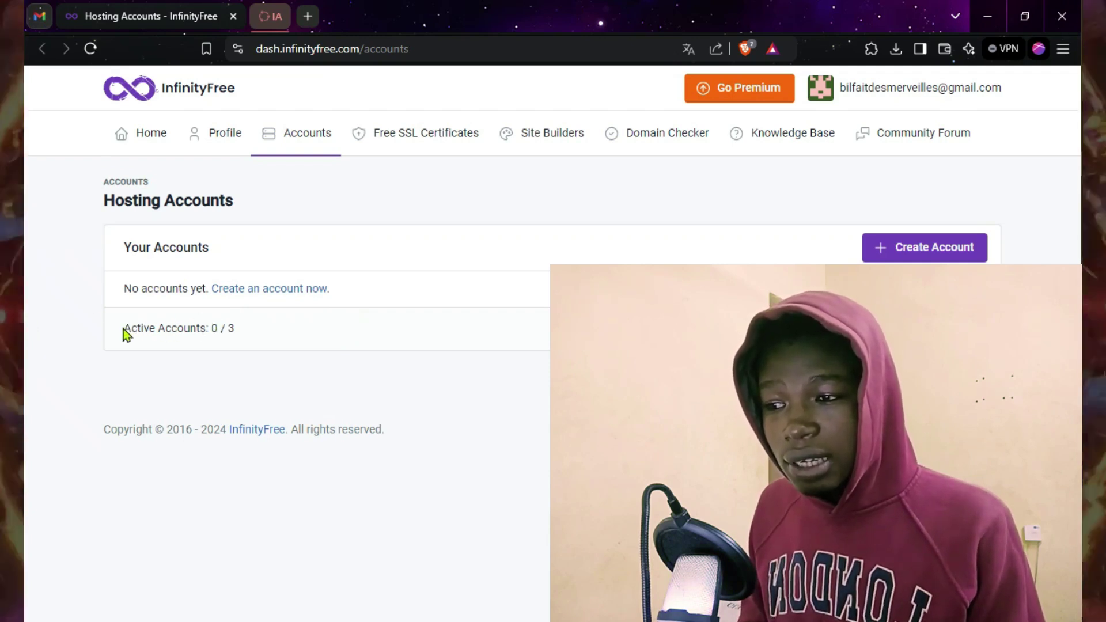
drag(128, 333, 209, 329)
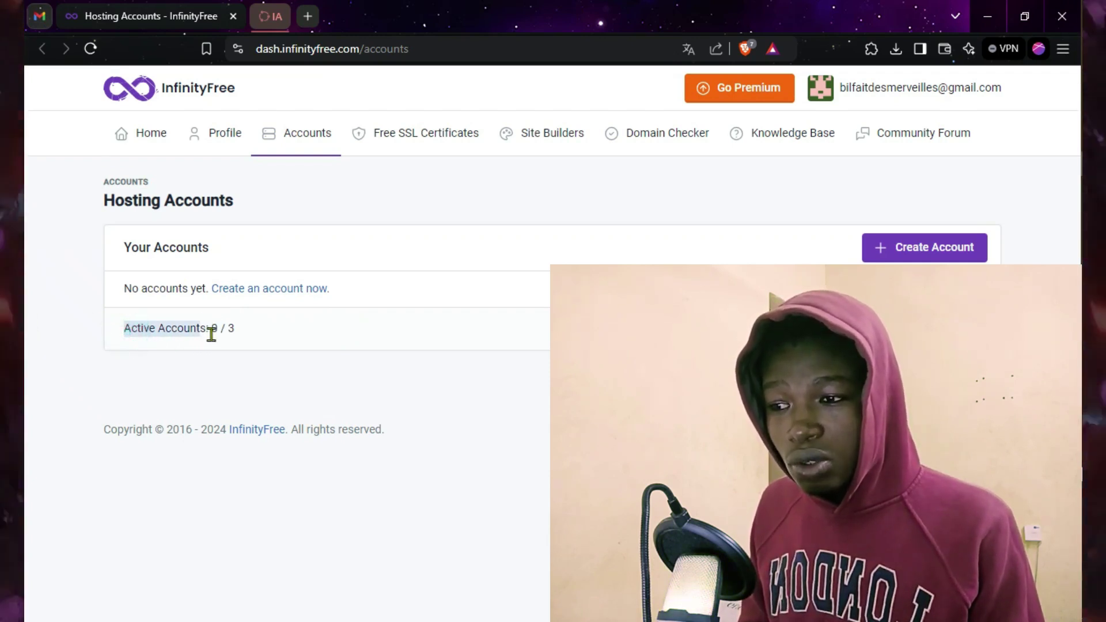
click(240, 331)
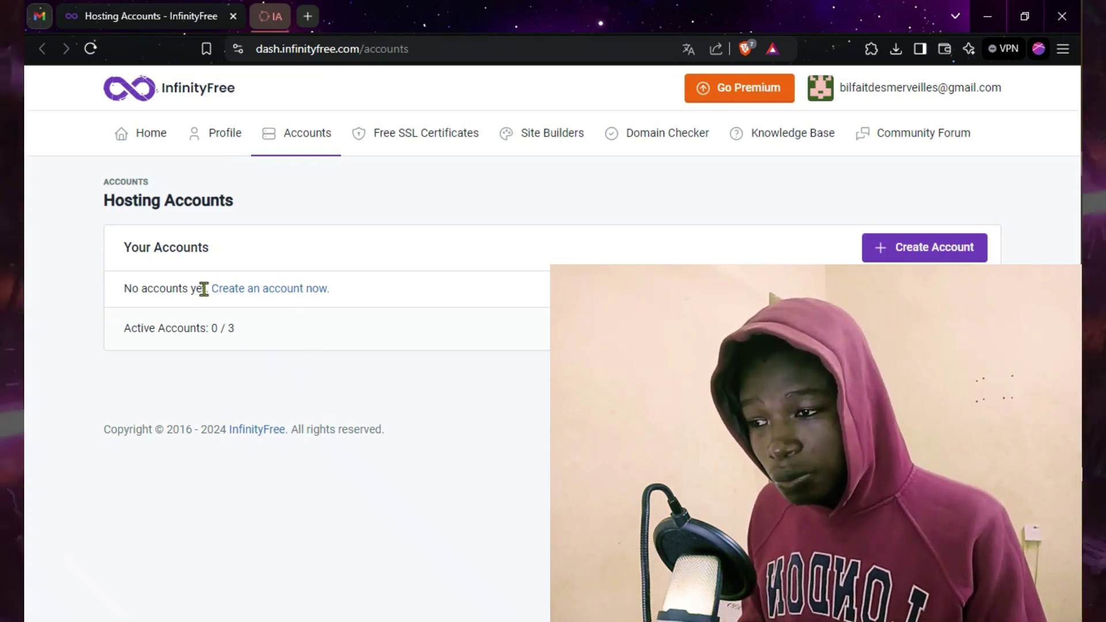
click(258, 289)
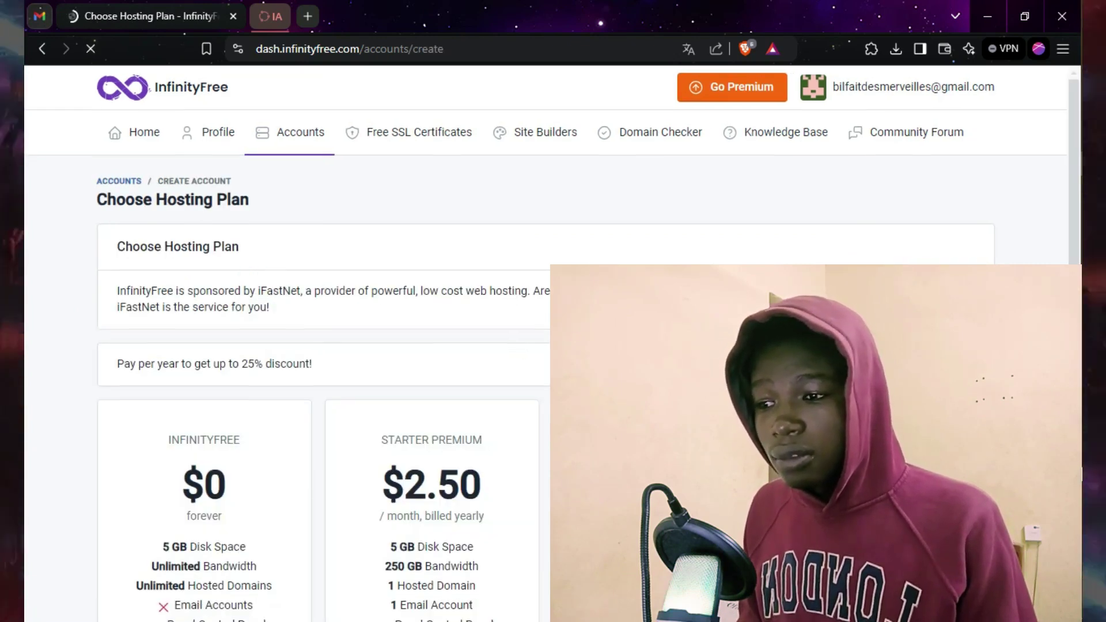
Step: Compare the hosting plans, highlighting the free plan's '$0 forever' price, and pick the free plan
scroll(262, 294, down, 4)
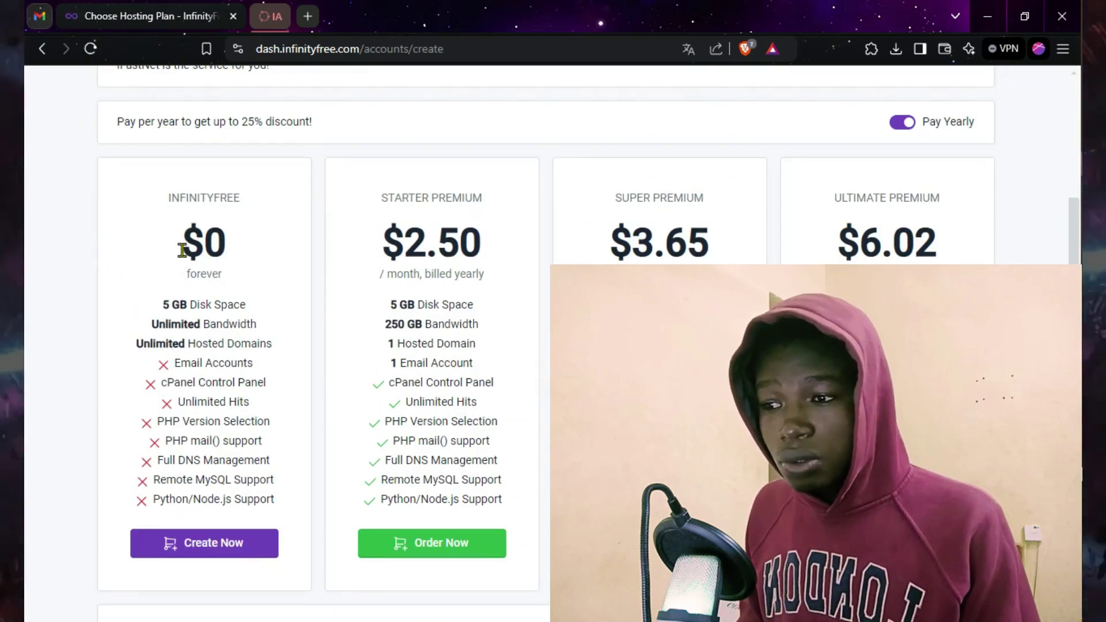
triple_click(192, 241)
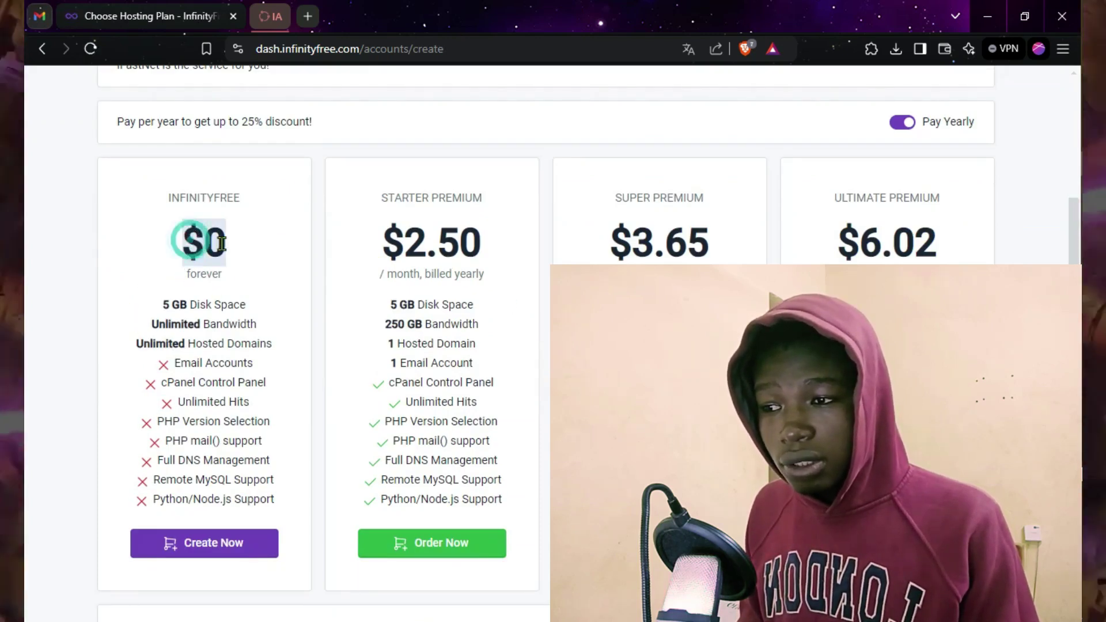
drag(190, 277, 221, 279)
double_click(234, 281)
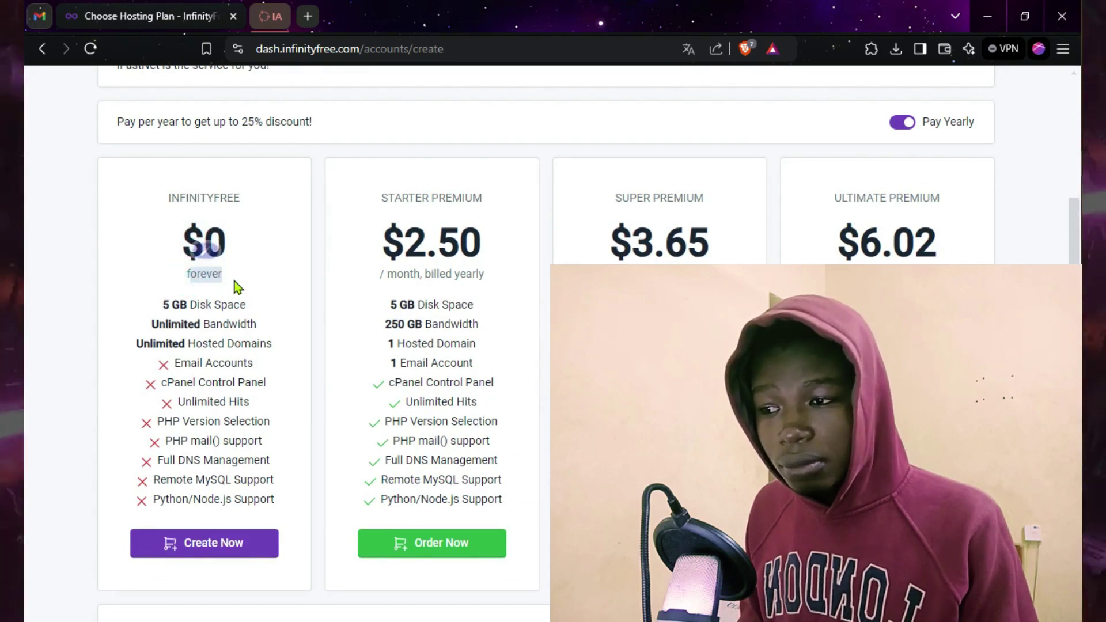
click(255, 265)
click(255, 265)
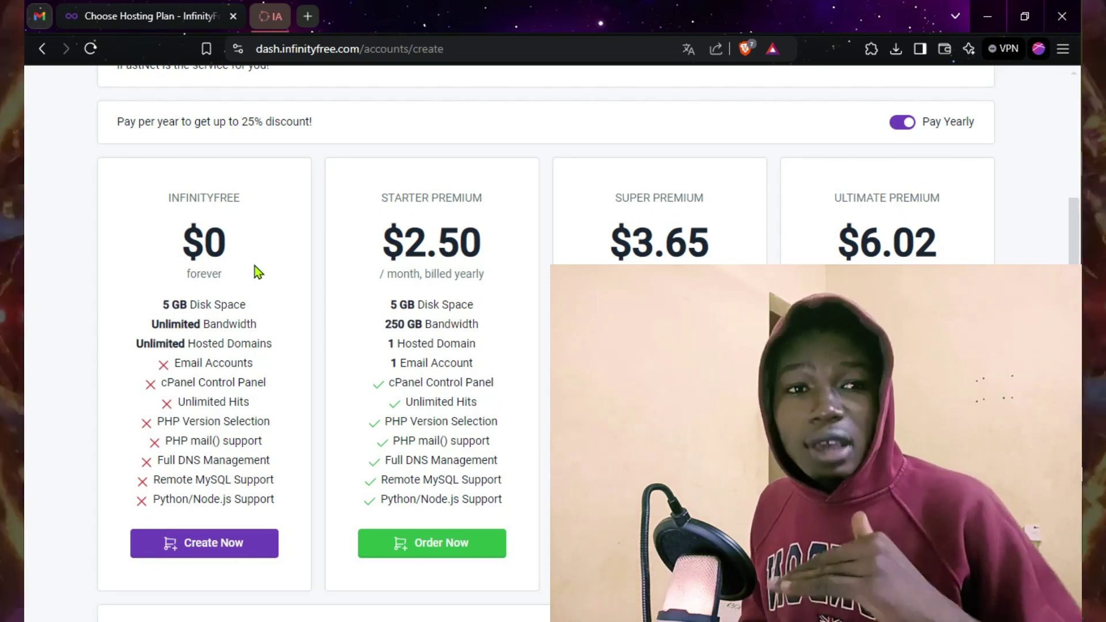
scroll(217, 347, down, 3)
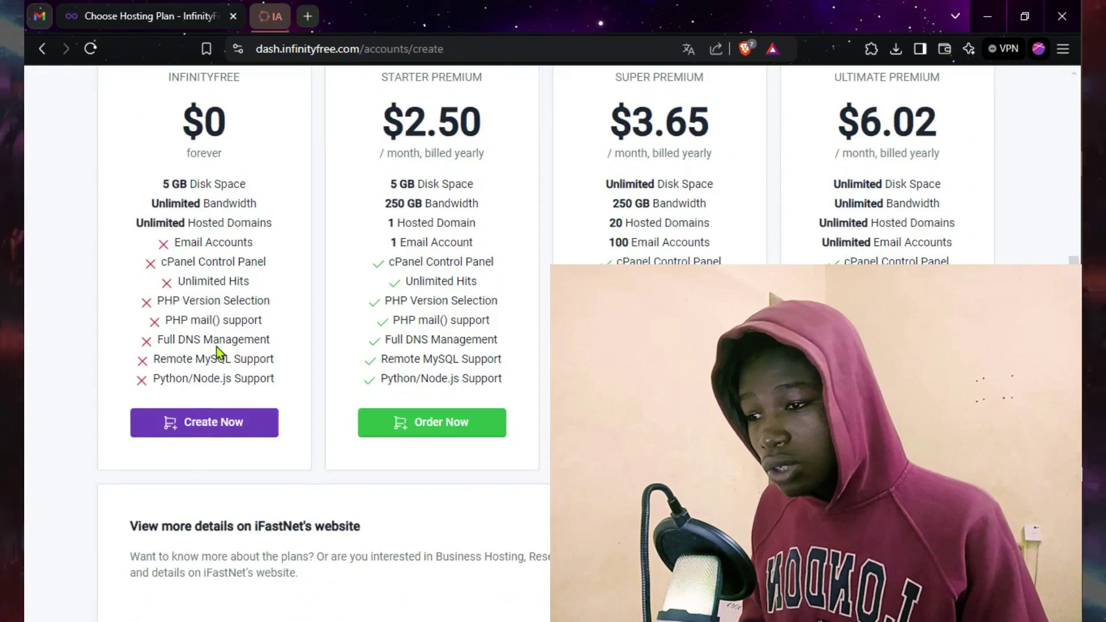
click(216, 393)
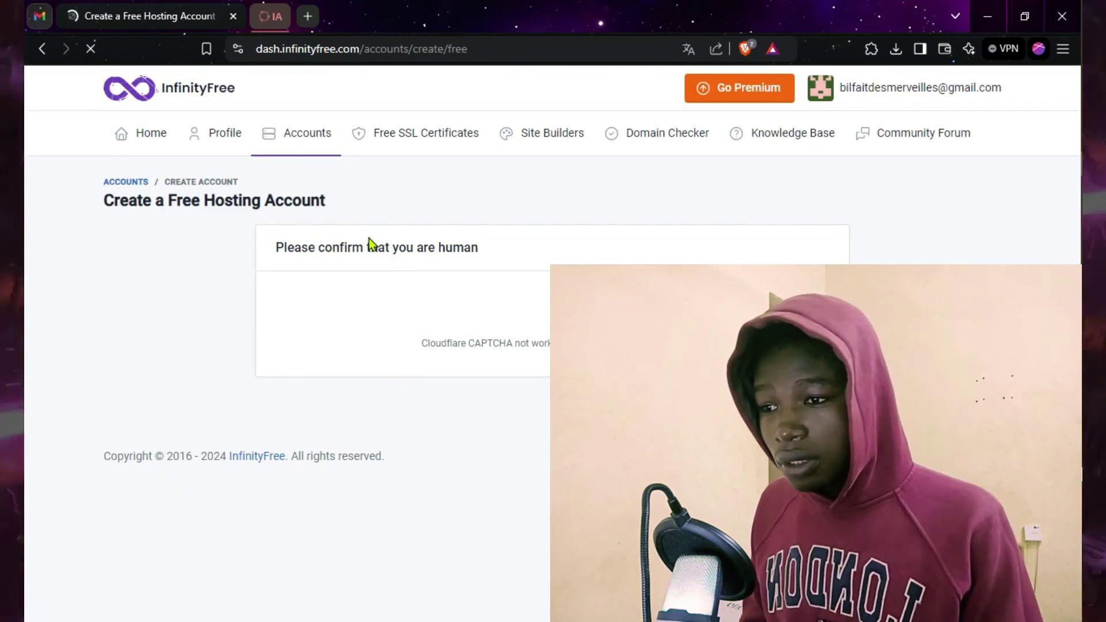
Step: Reload the page to retry the failed Cloudflare human check
drag(277, 247, 484, 249)
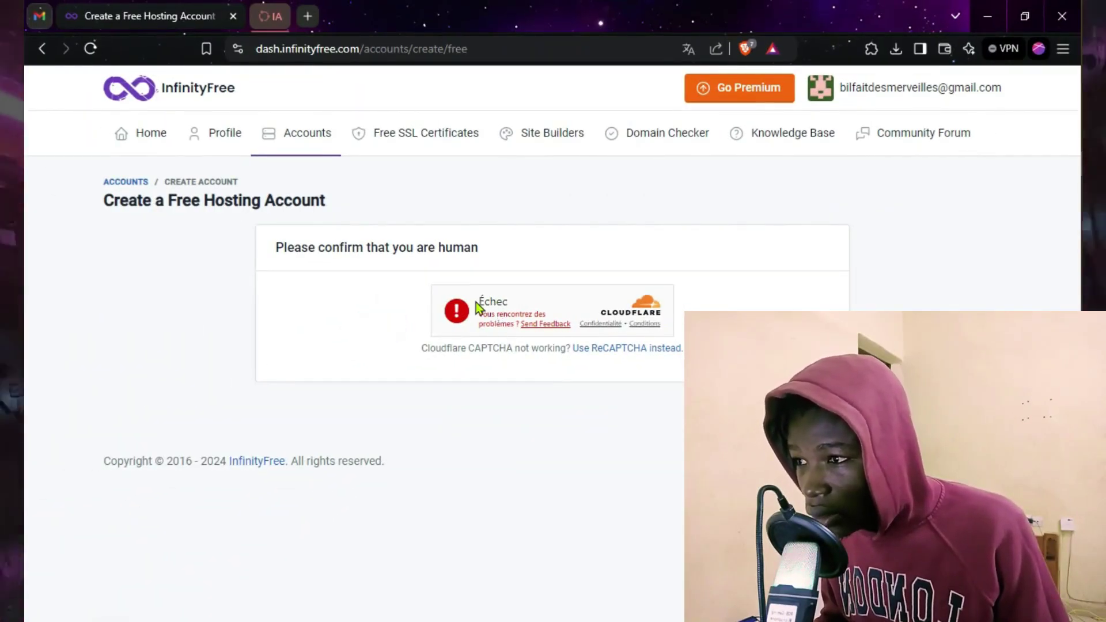
click(91, 48)
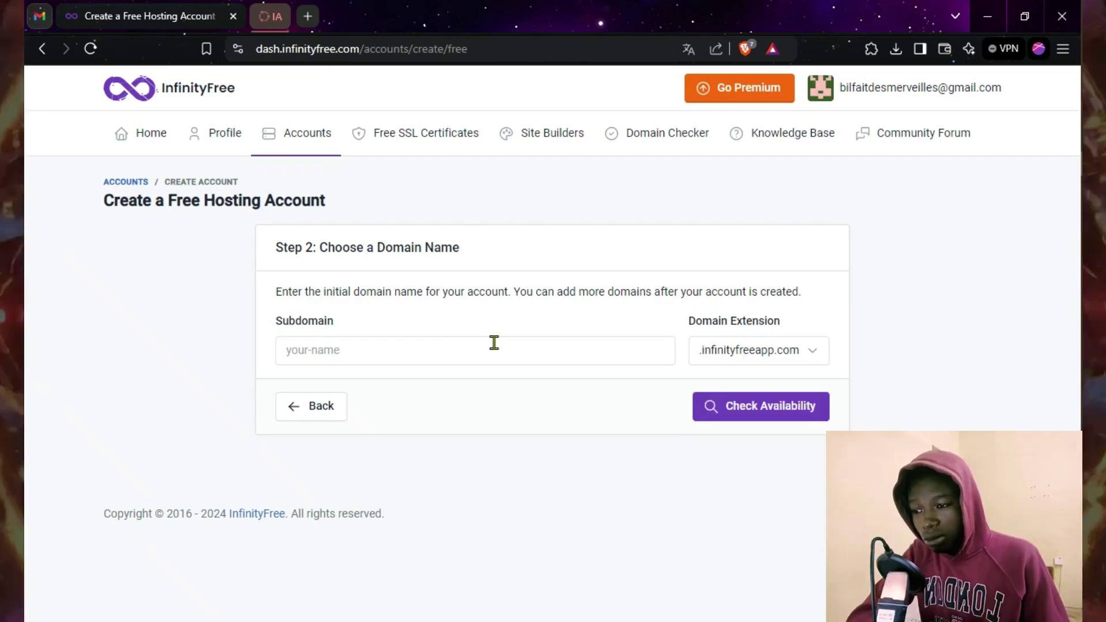
Step: Enter 'biltutos' in the Subdomain field, correcting the typo
click(445, 344)
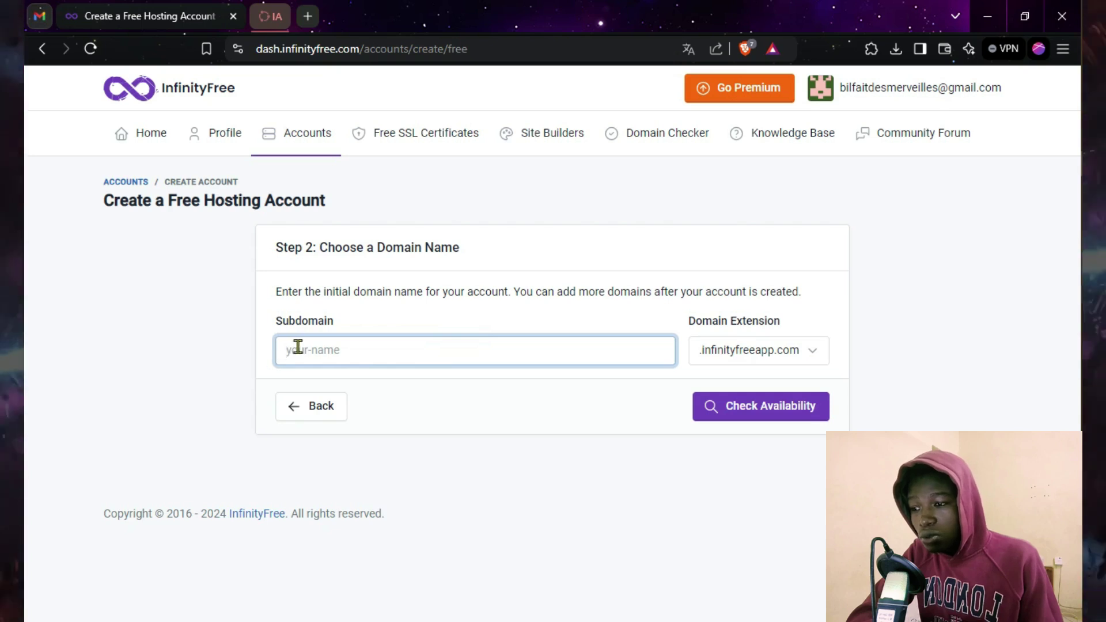
click(363, 352)
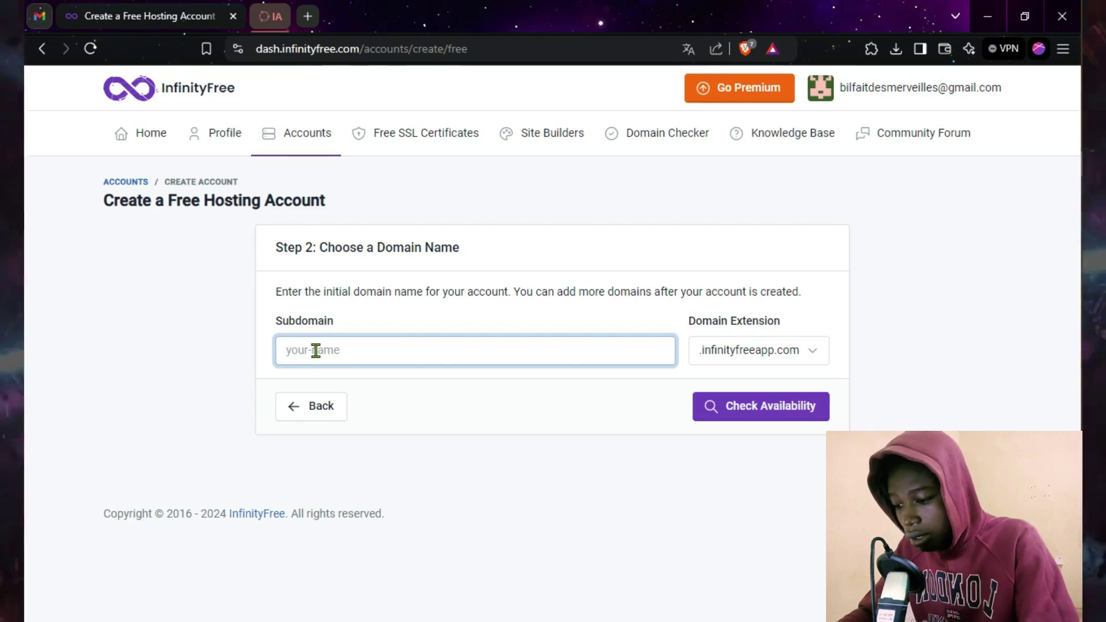
text(bil)
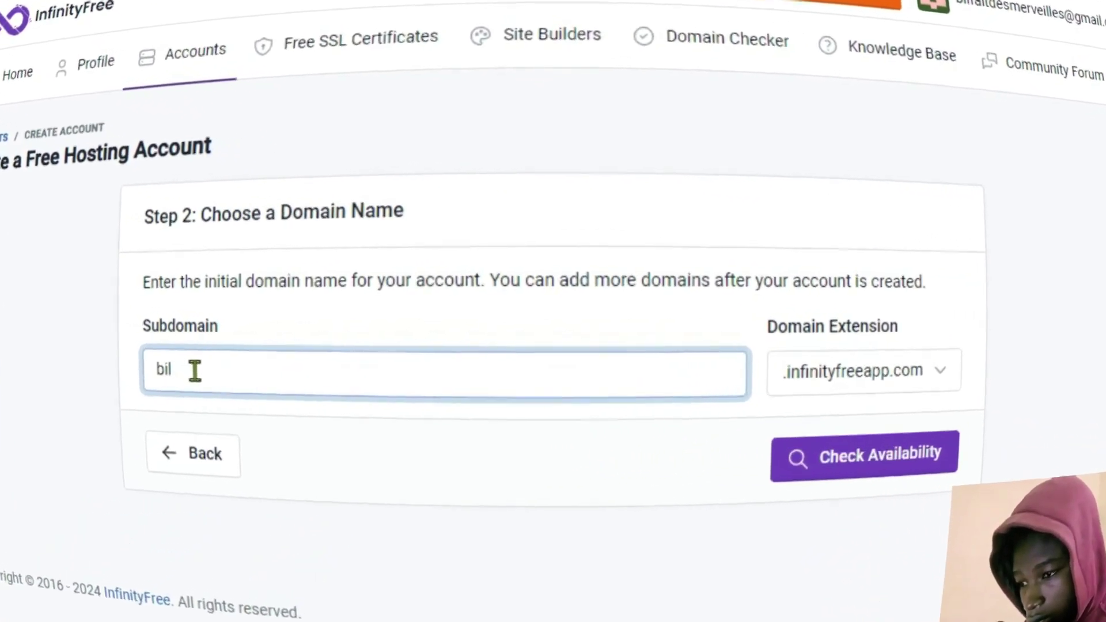
text(en)
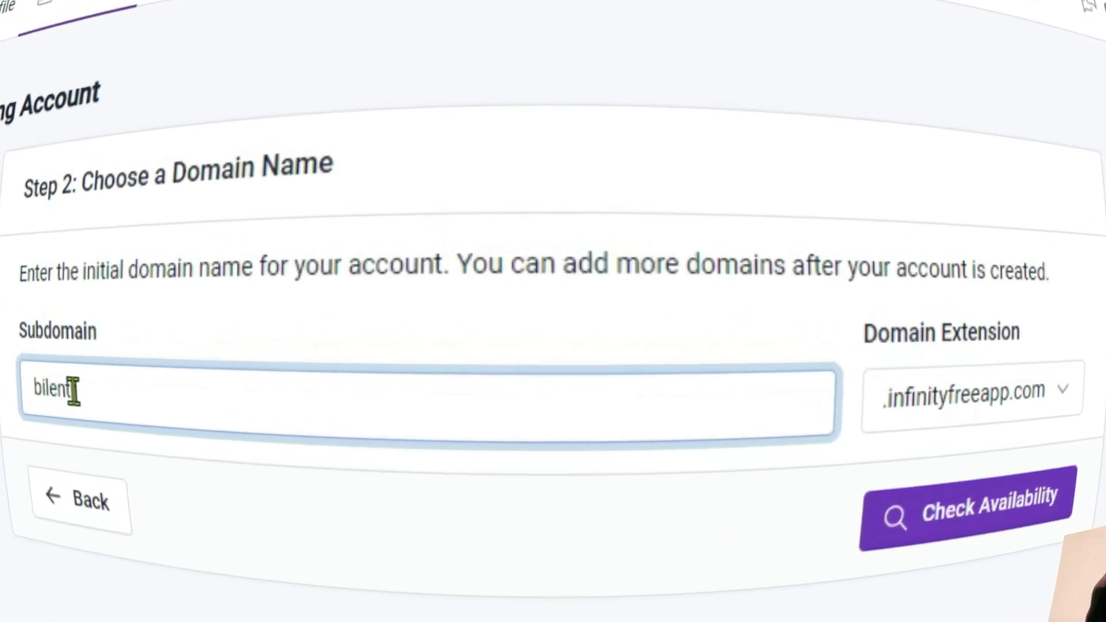
key(BackSpace)
key(BackSpace)
text(tutos)
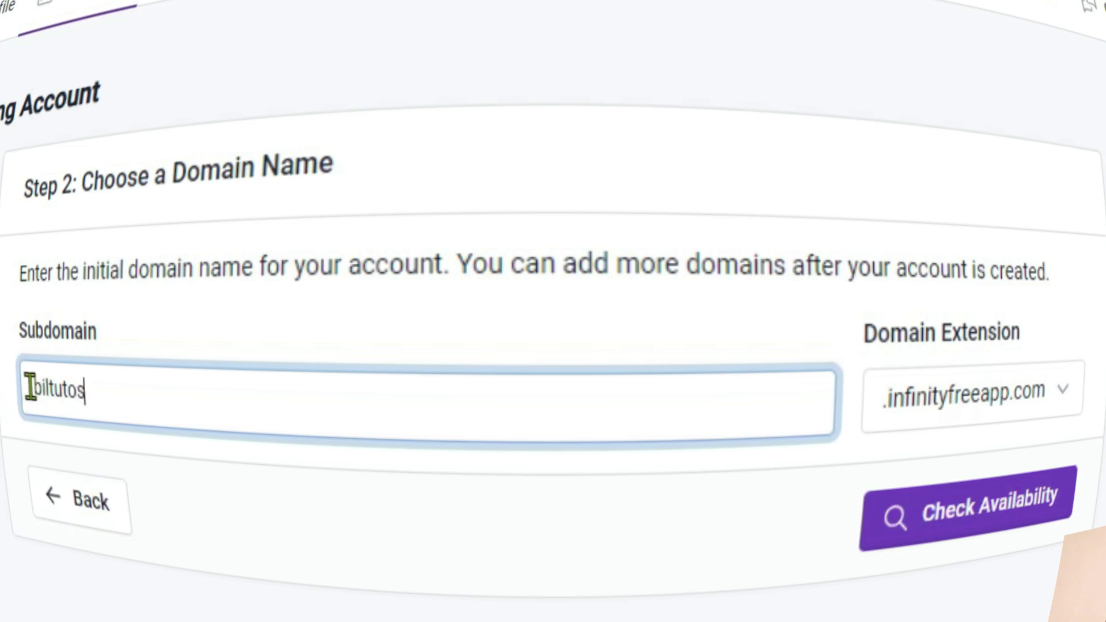
drag(30, 390, 94, 403)
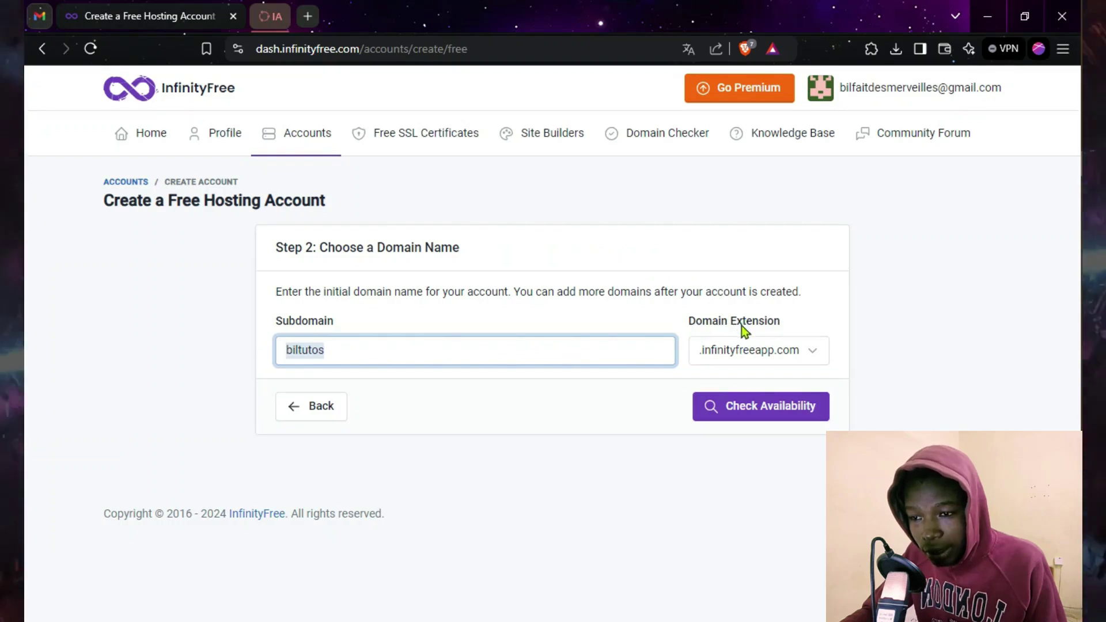
click(803, 354)
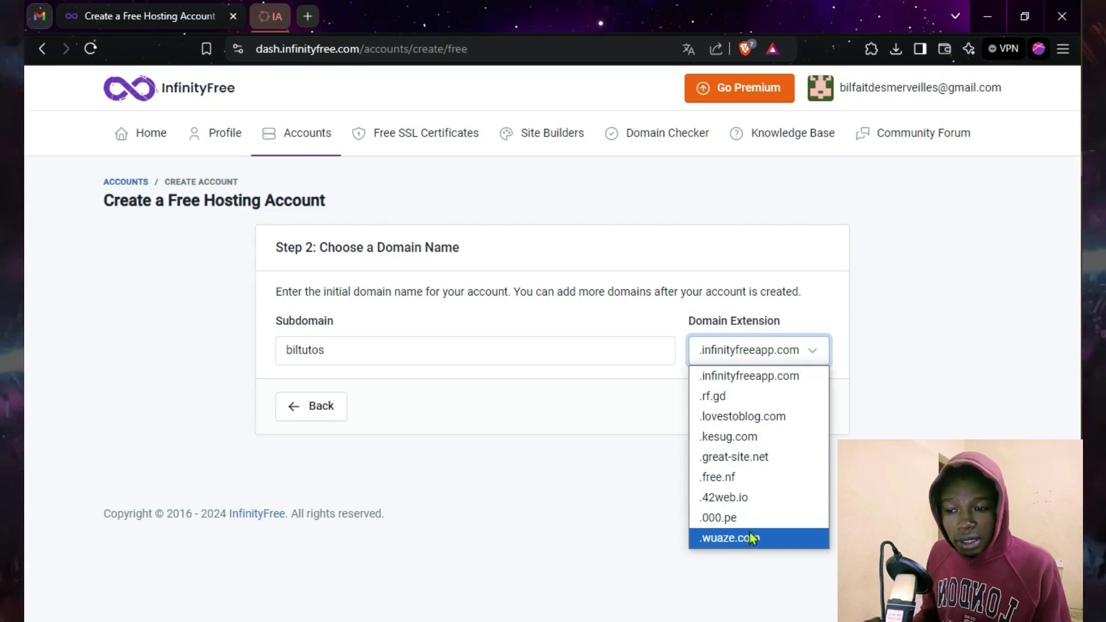
Step: Choose the .42web.io extension and confirm biltutos.42web.io is available
click(722, 499)
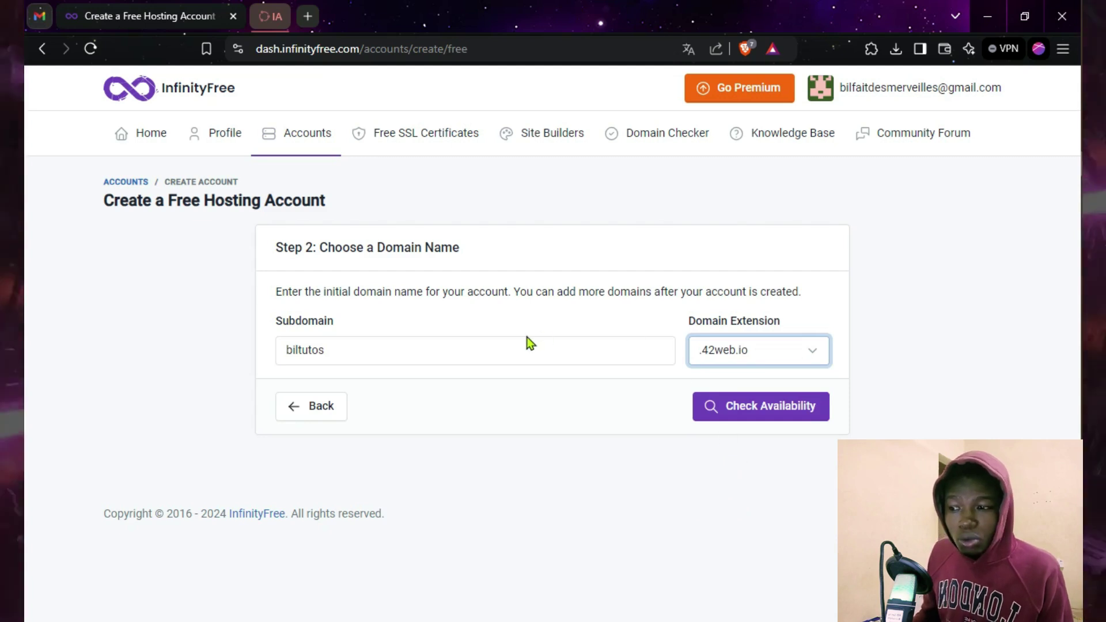
click(753, 416)
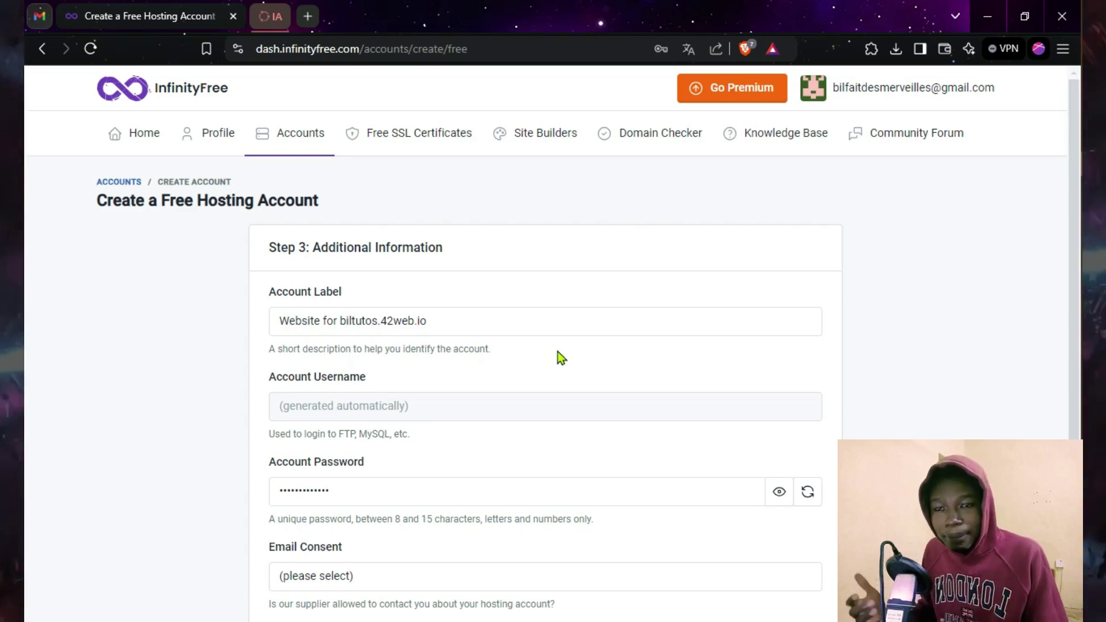
Step: Check the default Account Label and the generated Account Password, leaving both unchanged
scroll(493, 358, down, 2)
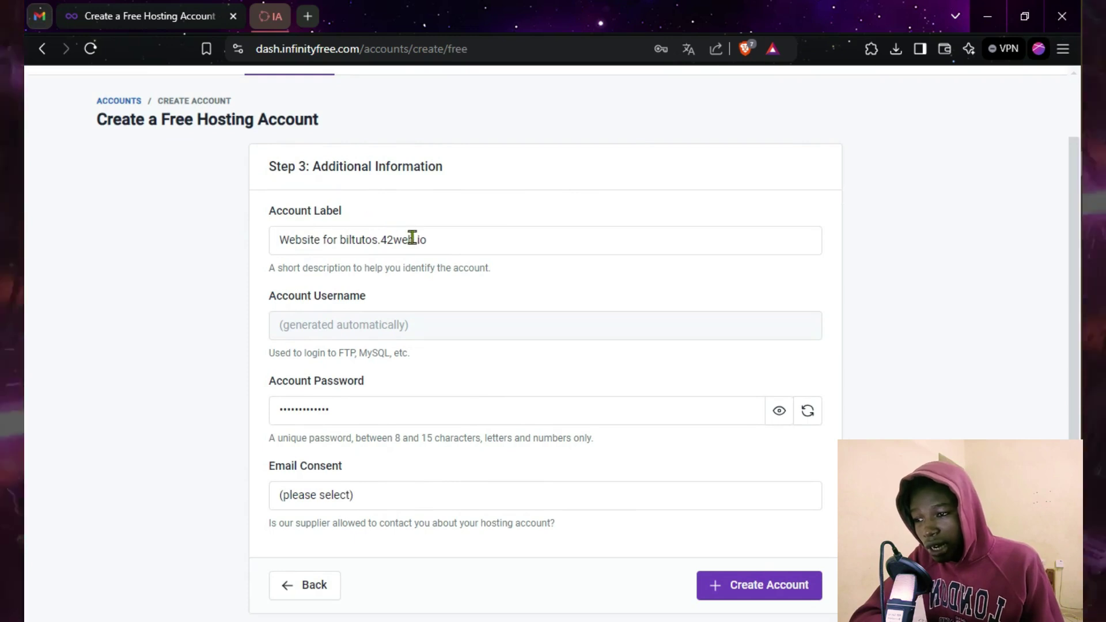
drag(444, 238, 278, 240)
click(279, 240)
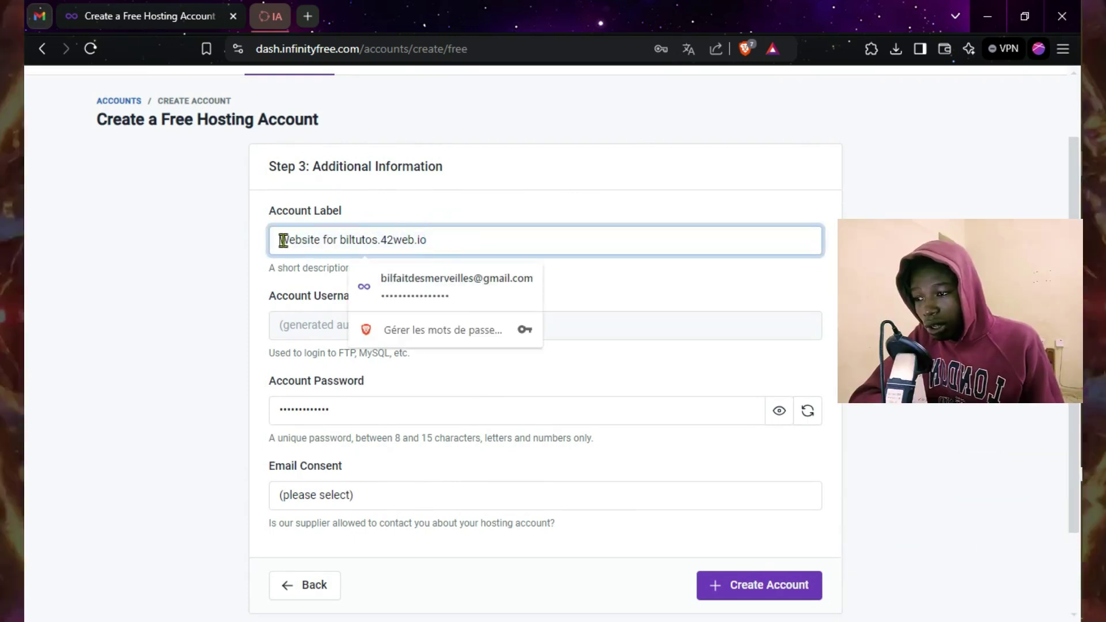
click(691, 253)
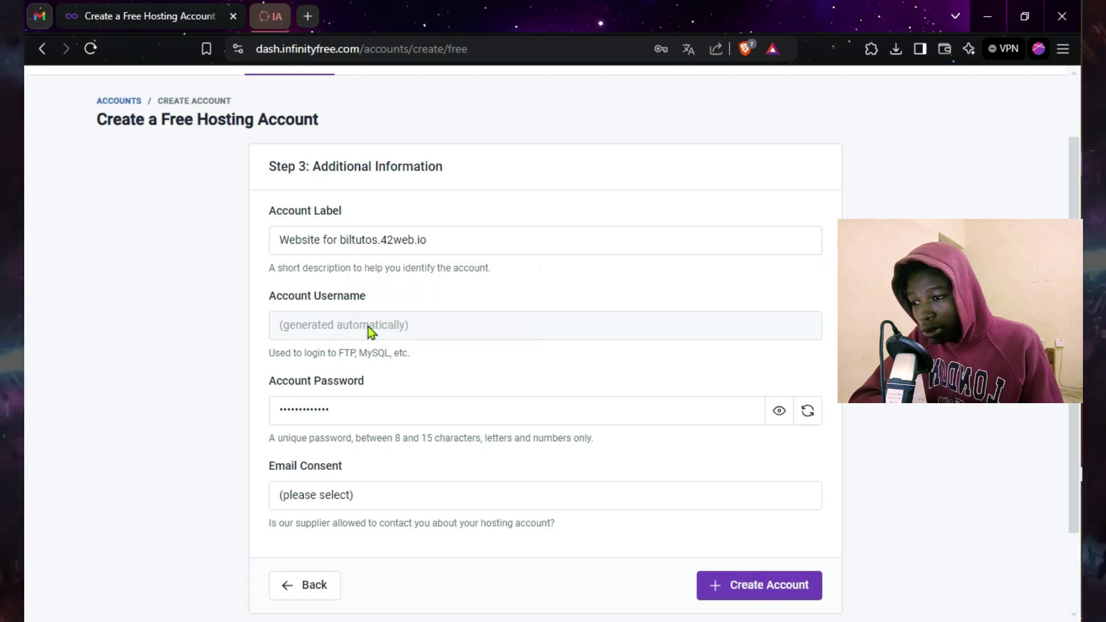
scroll(473, 311, down, 2)
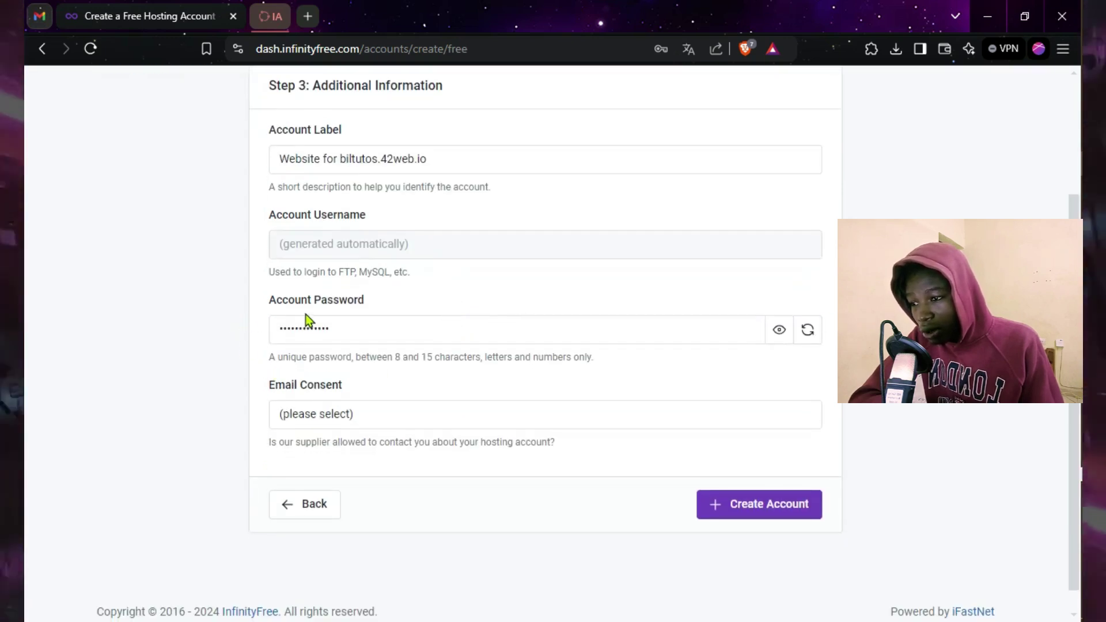
click(443, 340)
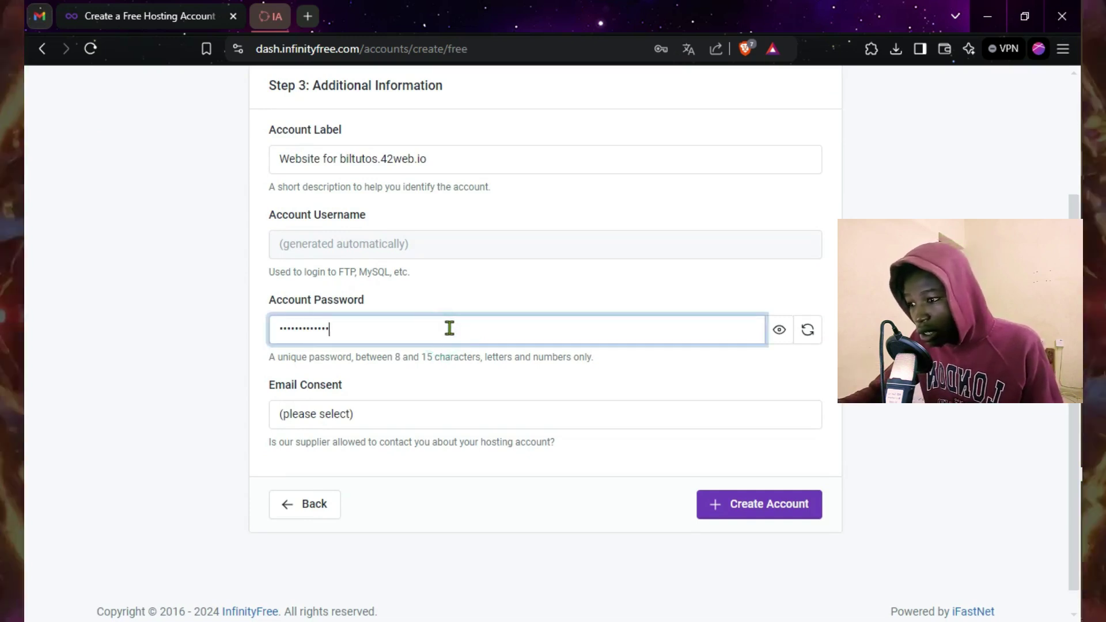
key(ctrl+a)
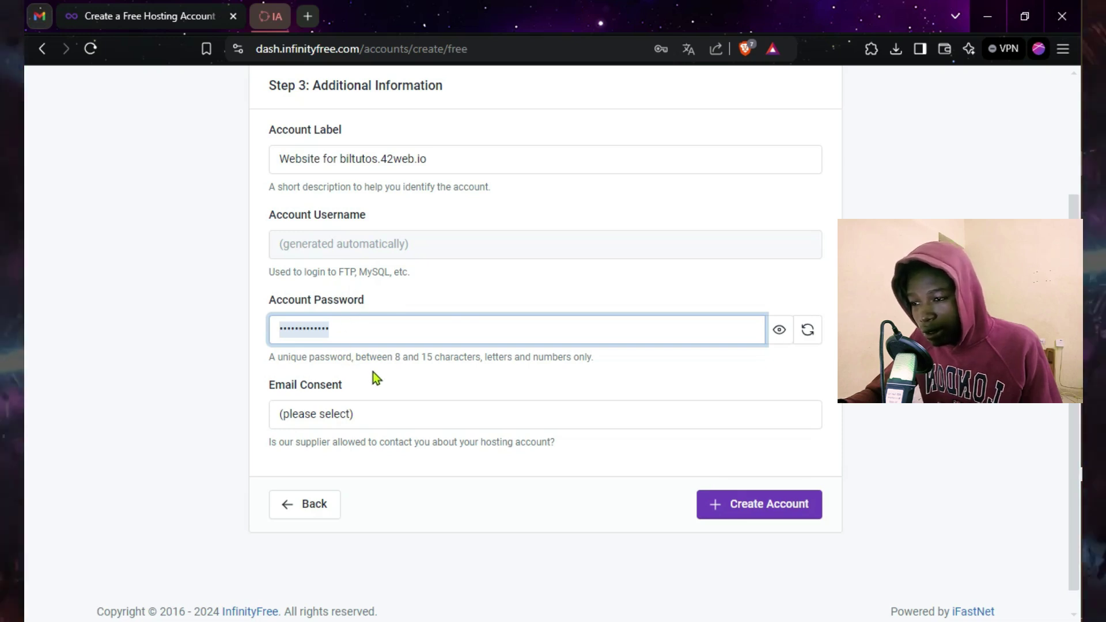
click(389, 374)
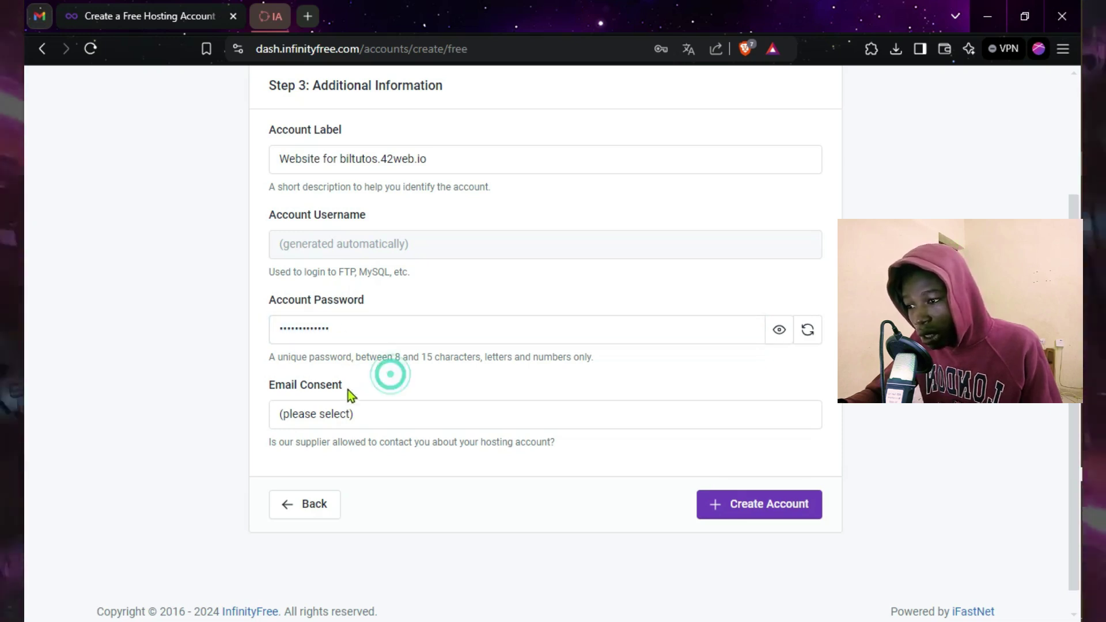
Step: Set Email Consent to I Approve
scroll(346, 375, down, 1)
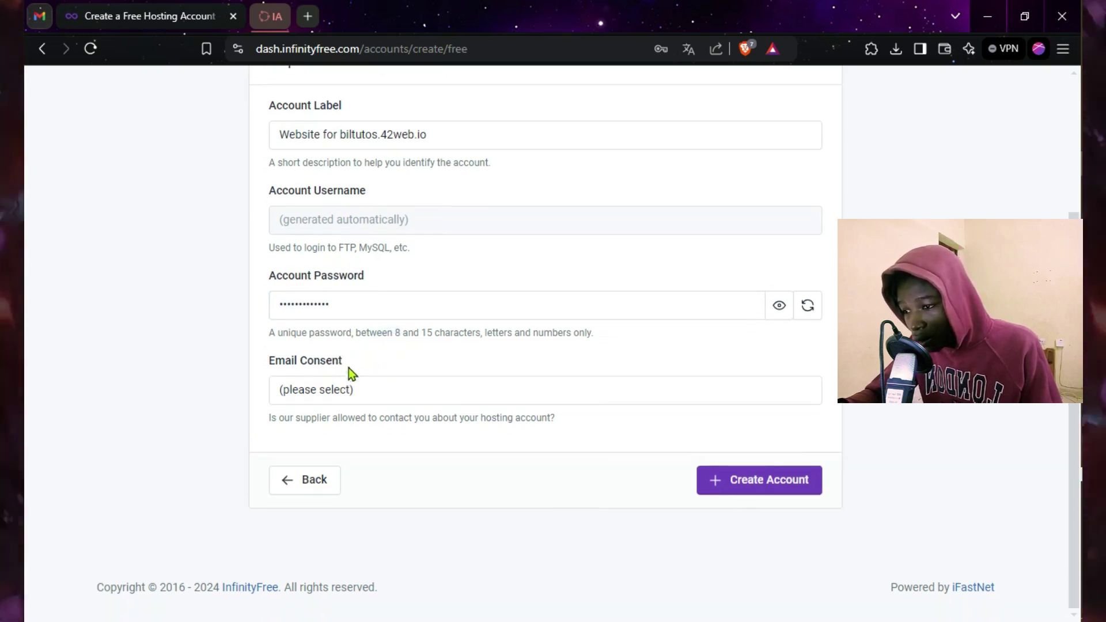
click(329, 391)
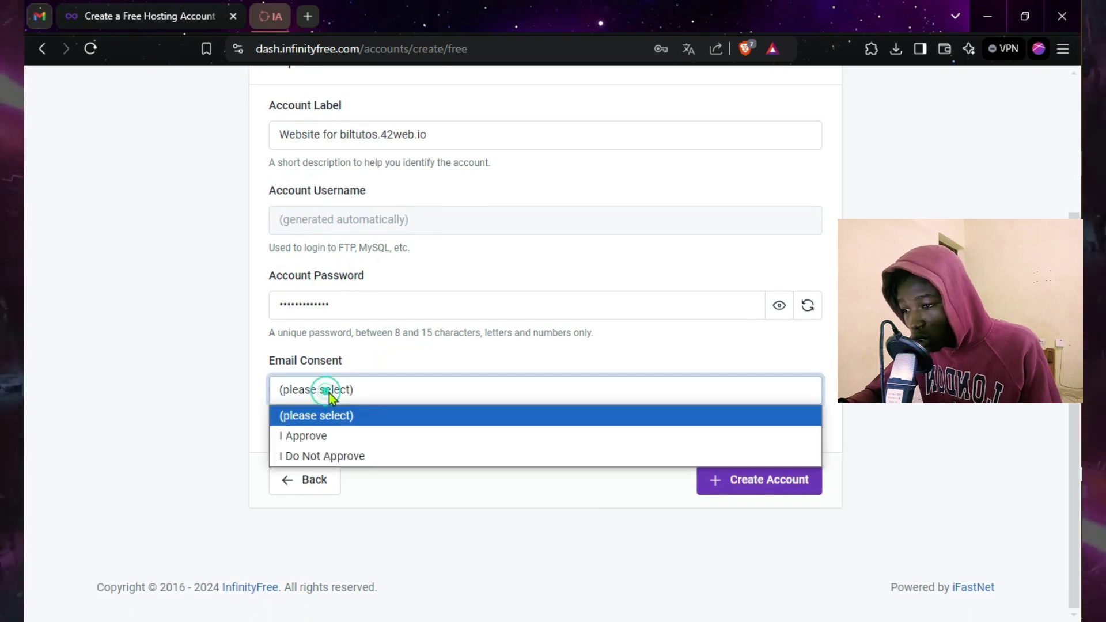
click(323, 437)
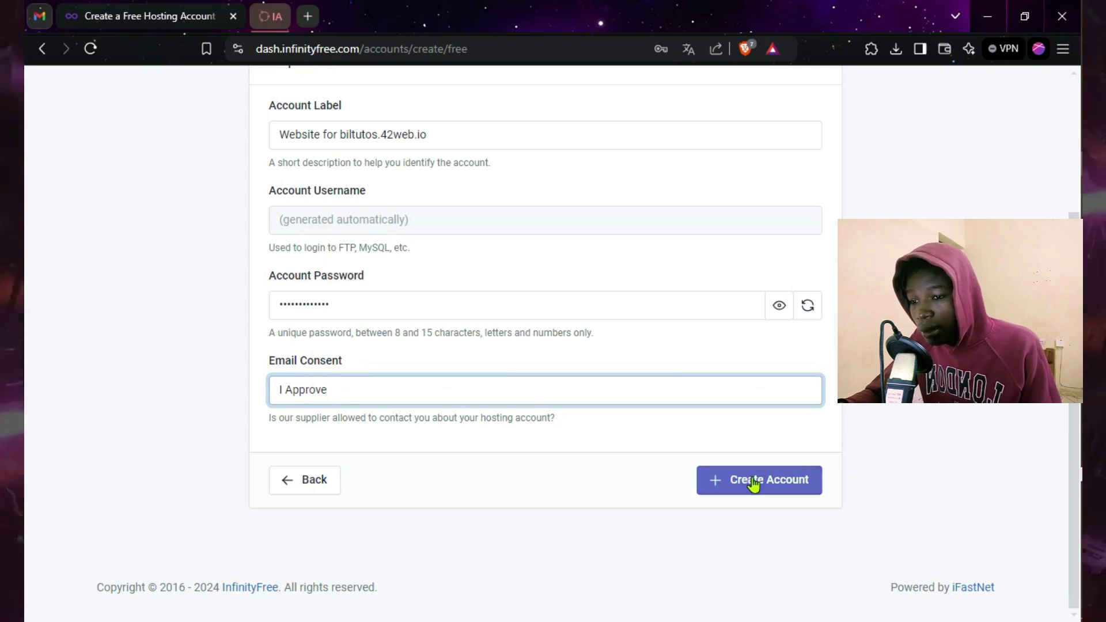
scroll(669, 329, up, 3)
scroll(659, 323, down, 3)
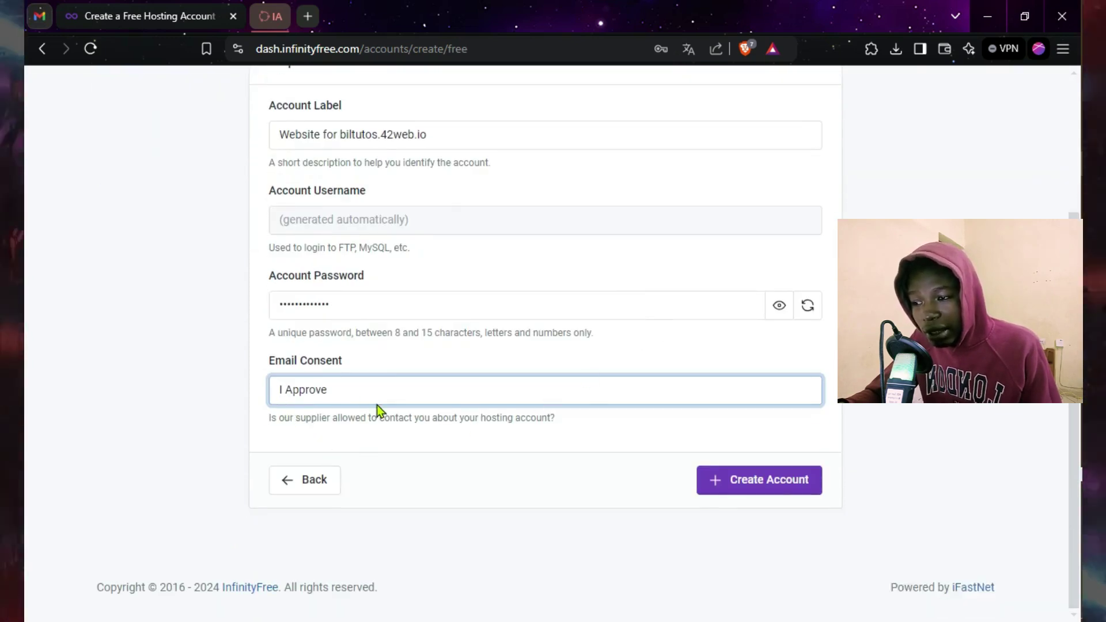
Step: Create the biltutos.42web.io hosting account and save its password in the browser
click(770, 486)
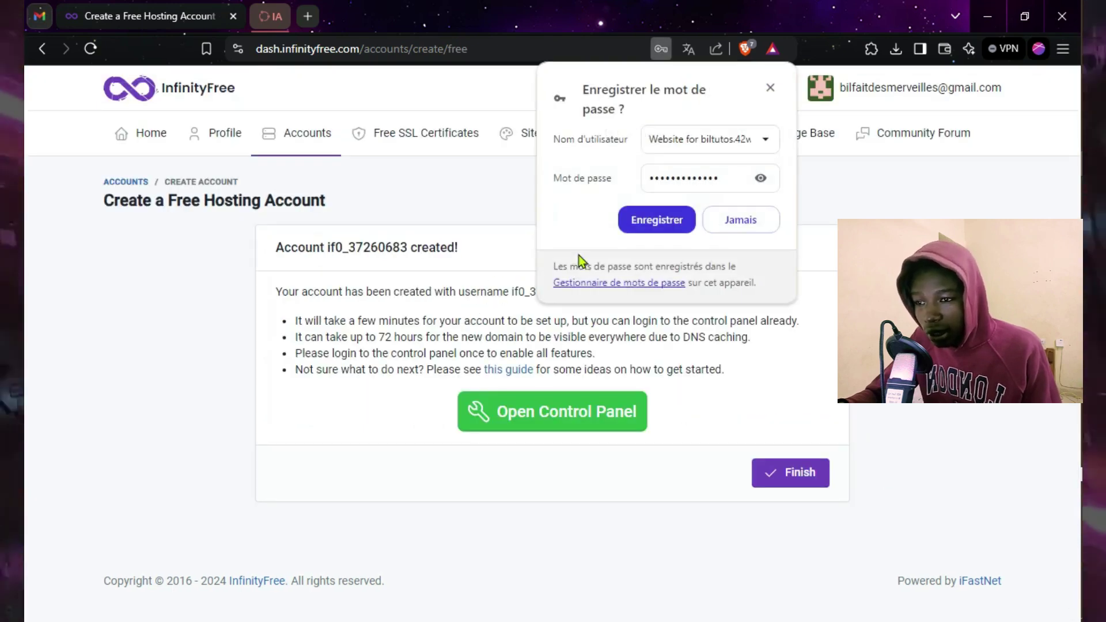
click(648, 224)
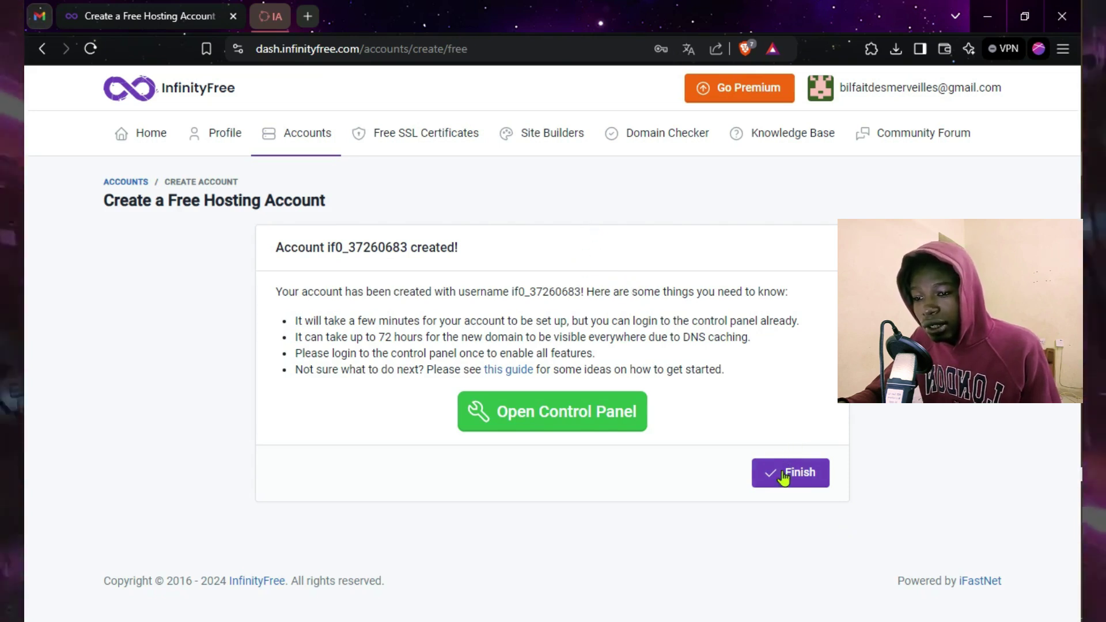
click(543, 420)
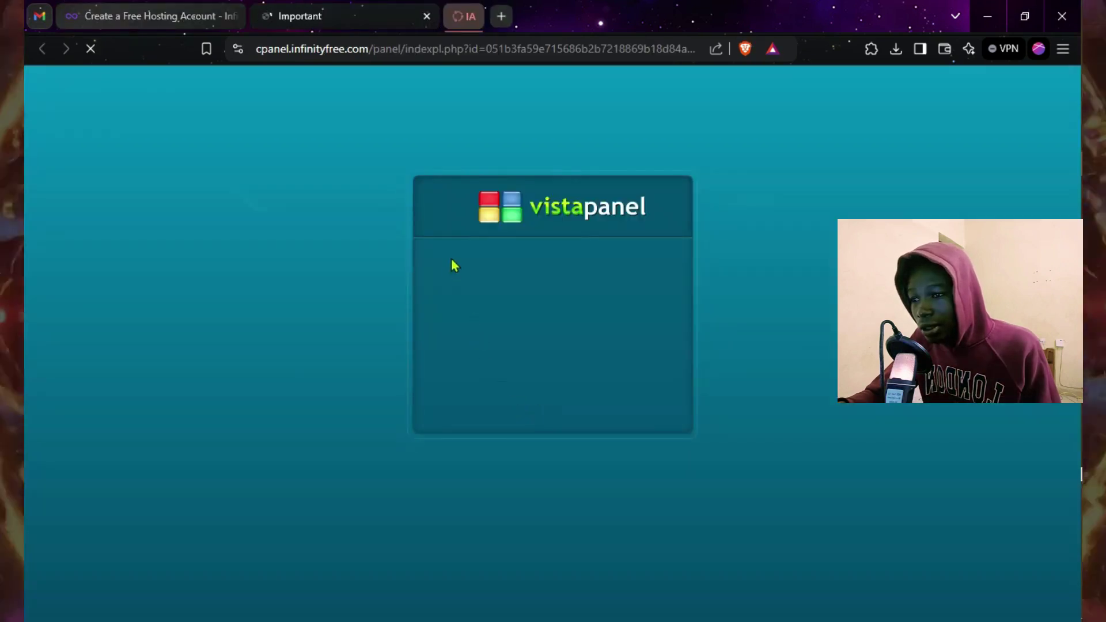
Step: Approve service emails on the VistaPanel notice, close the translate bar, and return to the first tab
scroll(407, 345, down, 3)
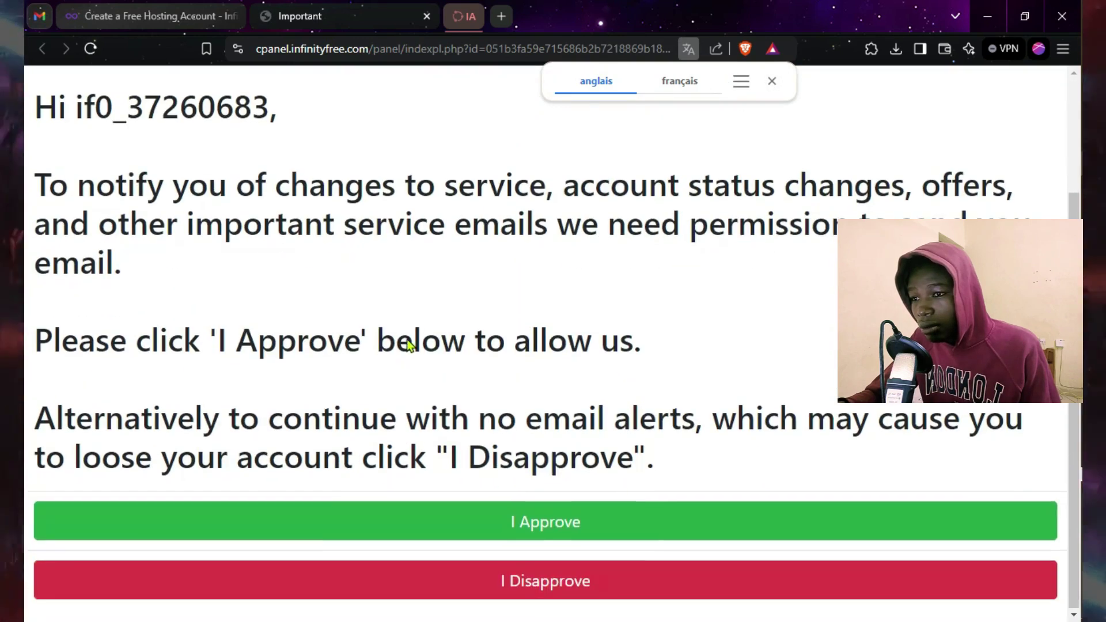
click(552, 533)
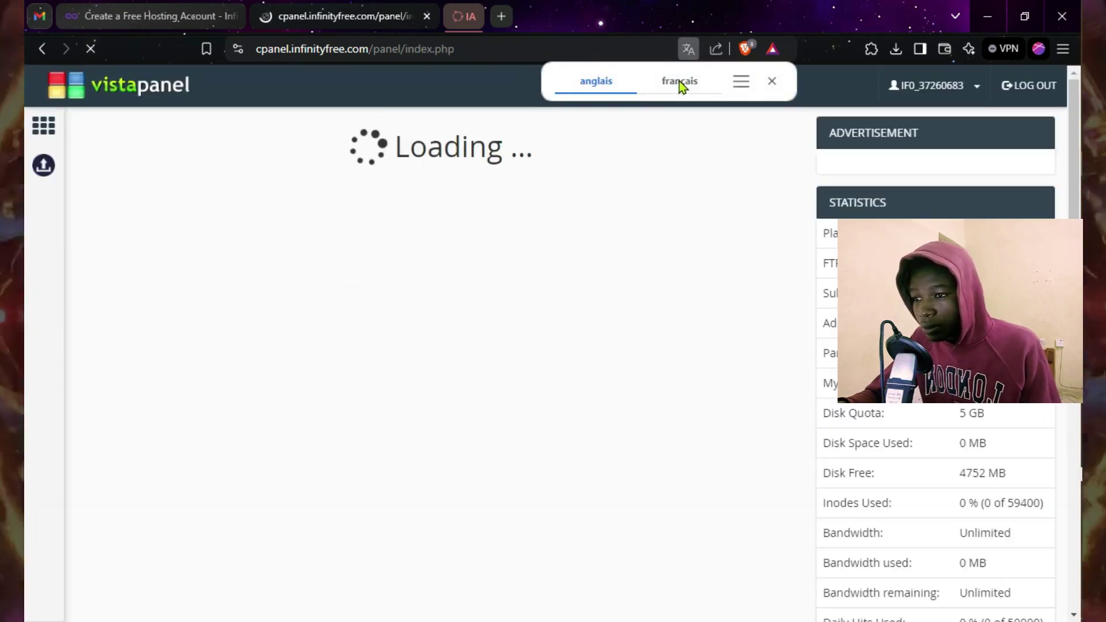
click(776, 85)
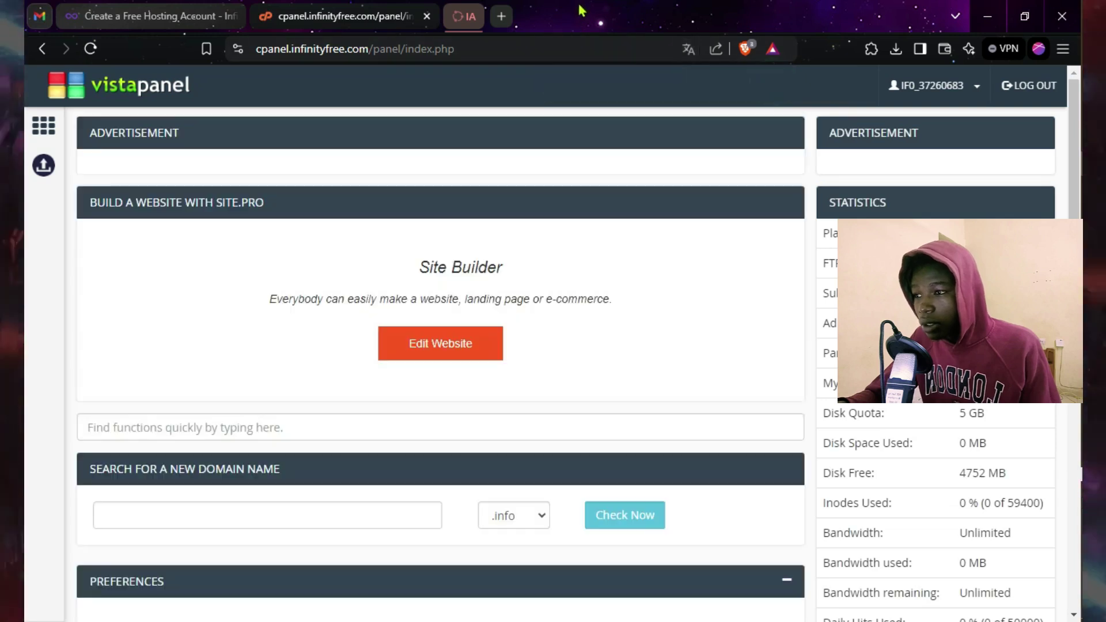
click(172, 14)
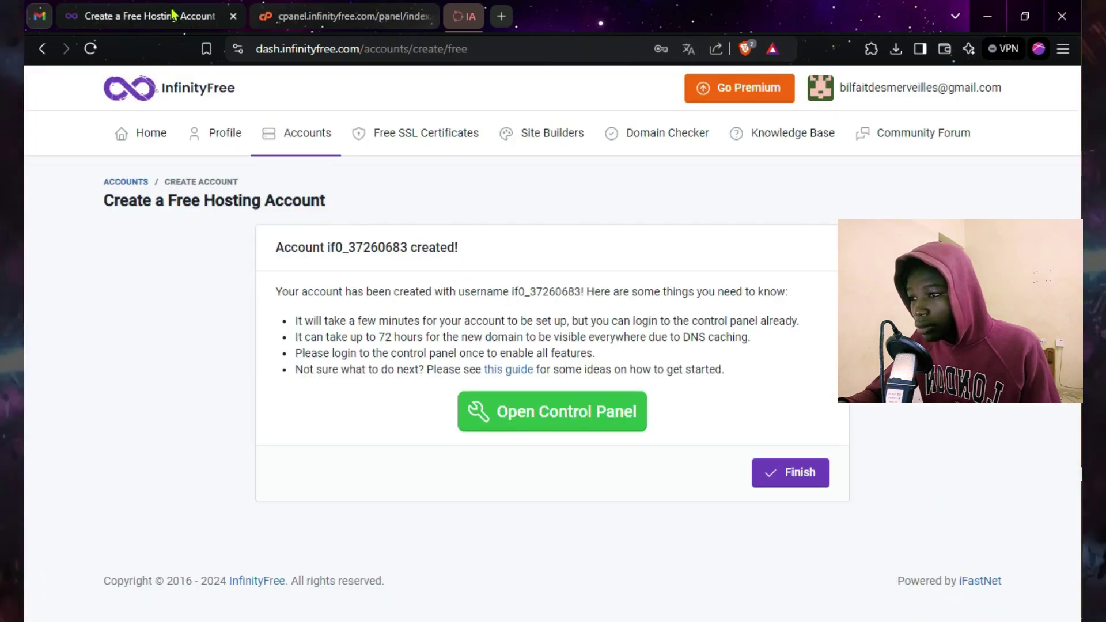
click(790, 470)
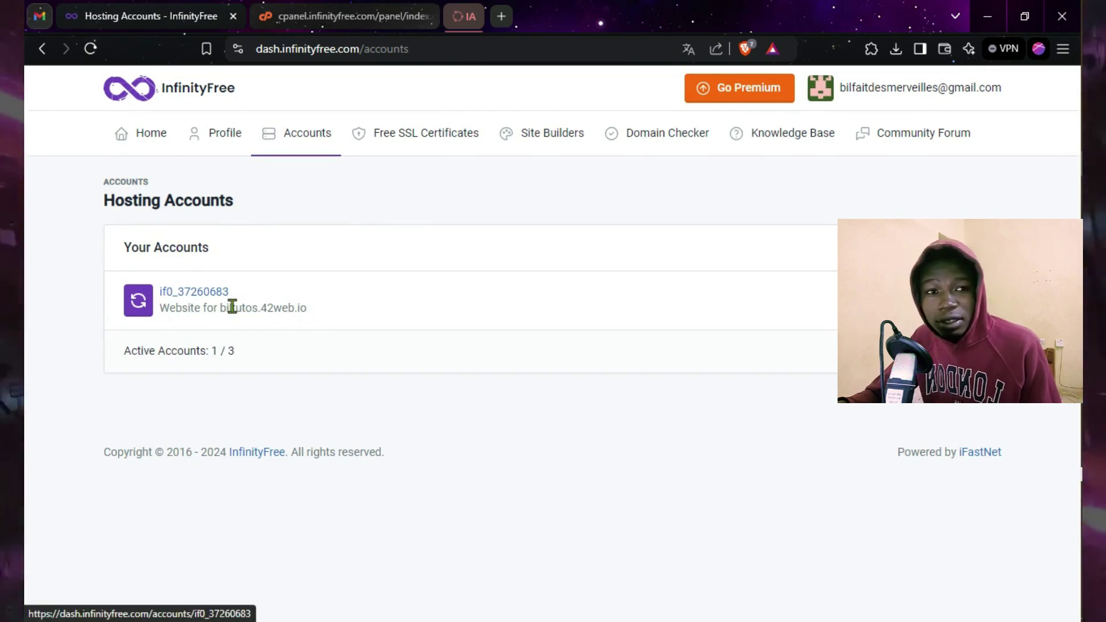
drag(164, 310, 252, 312)
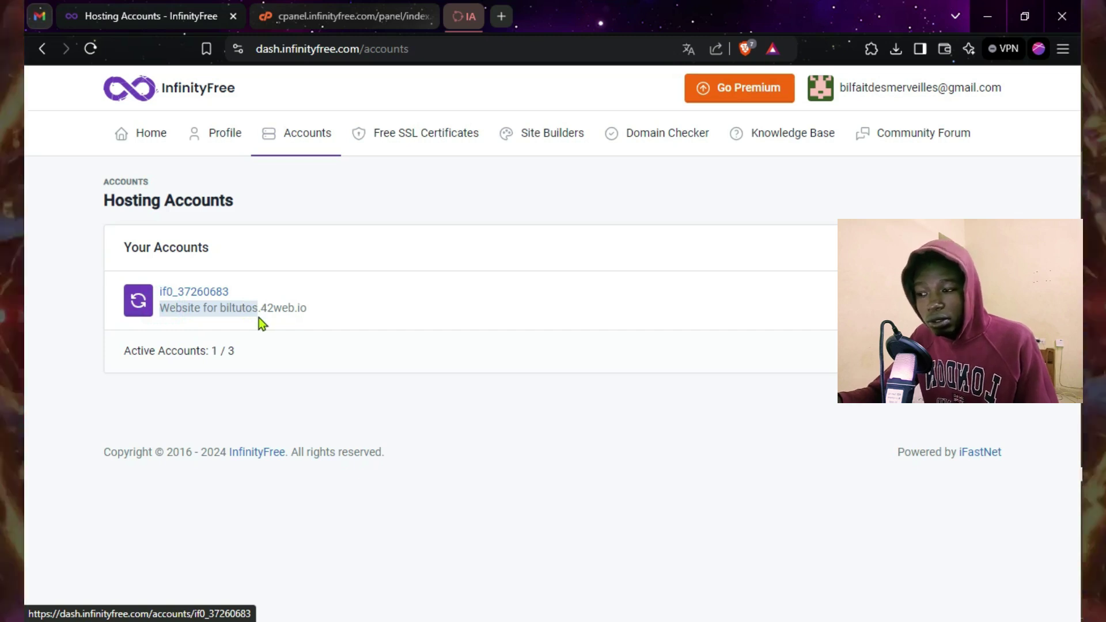
click(247, 309)
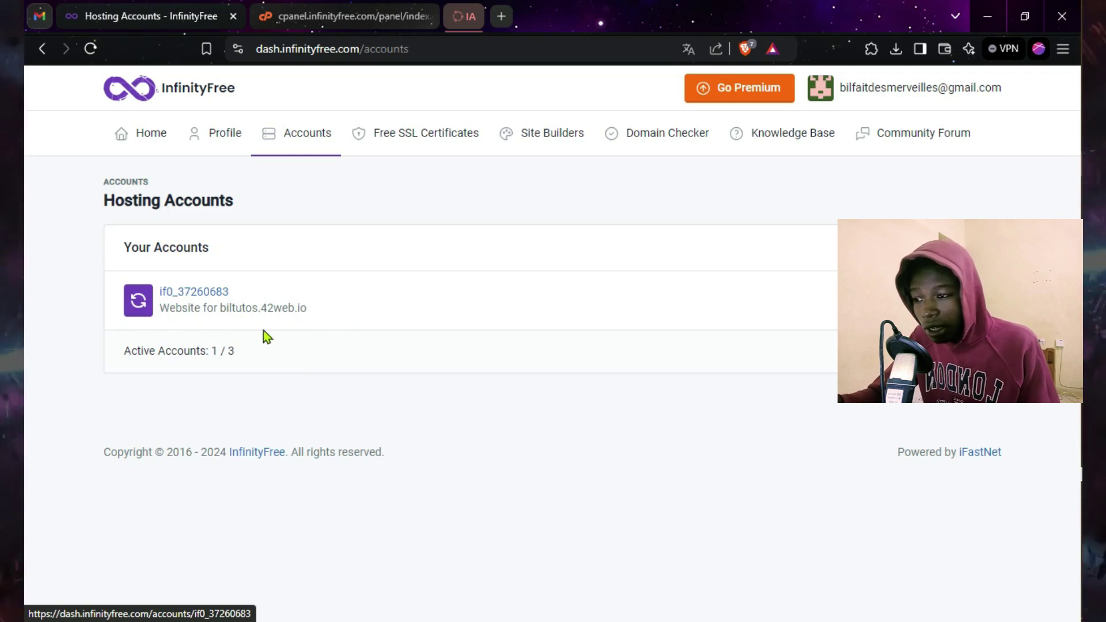
click(291, 306)
click(293, 306)
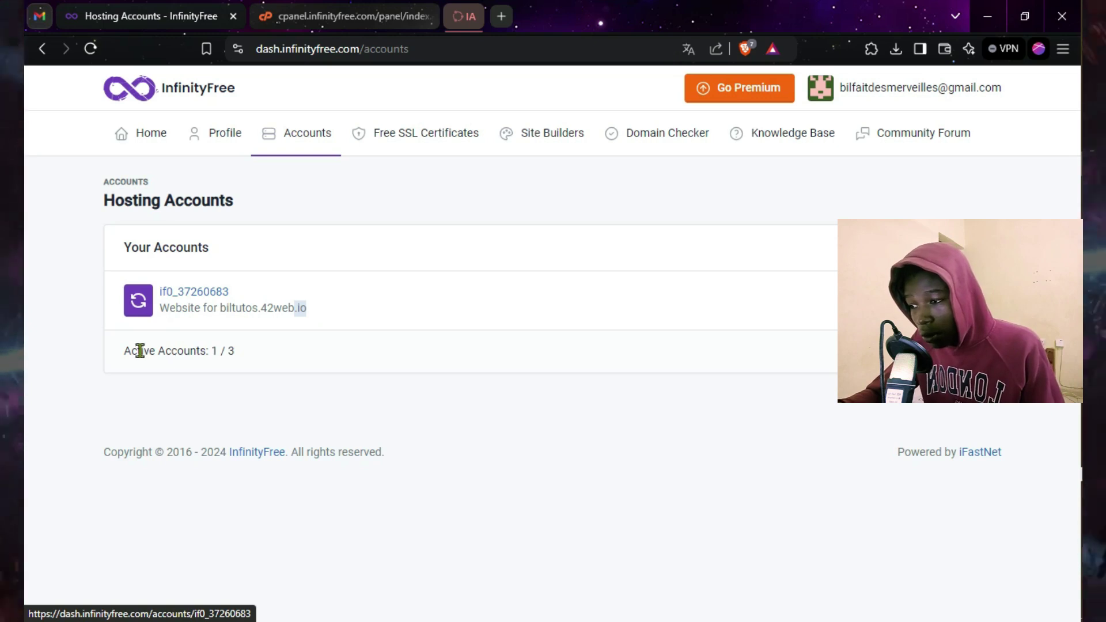
drag(192, 355, 230, 362)
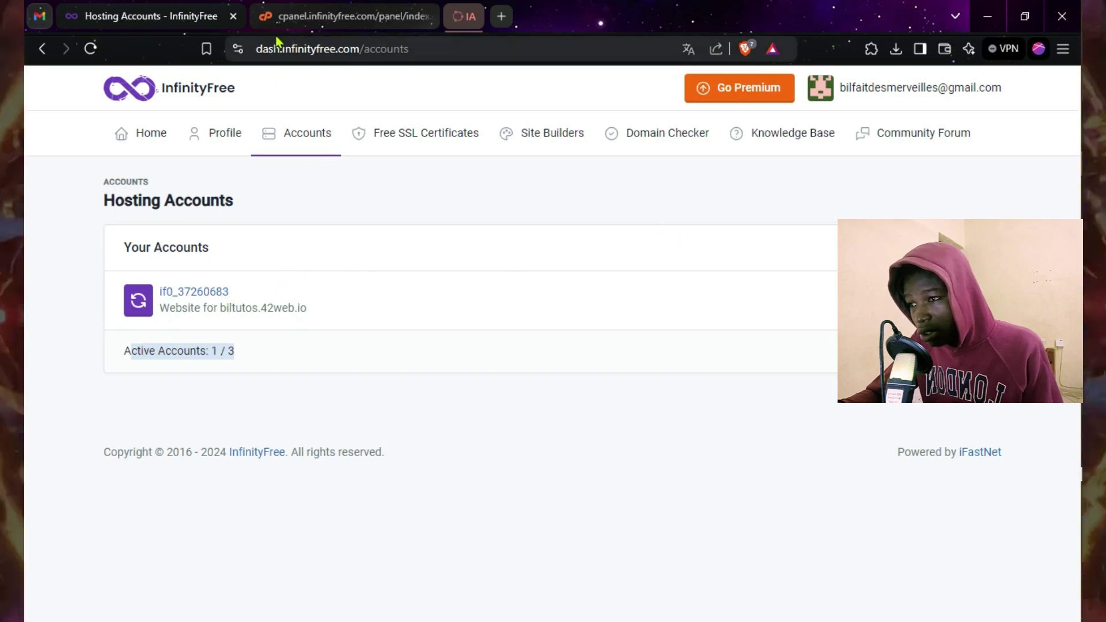
click(324, 21)
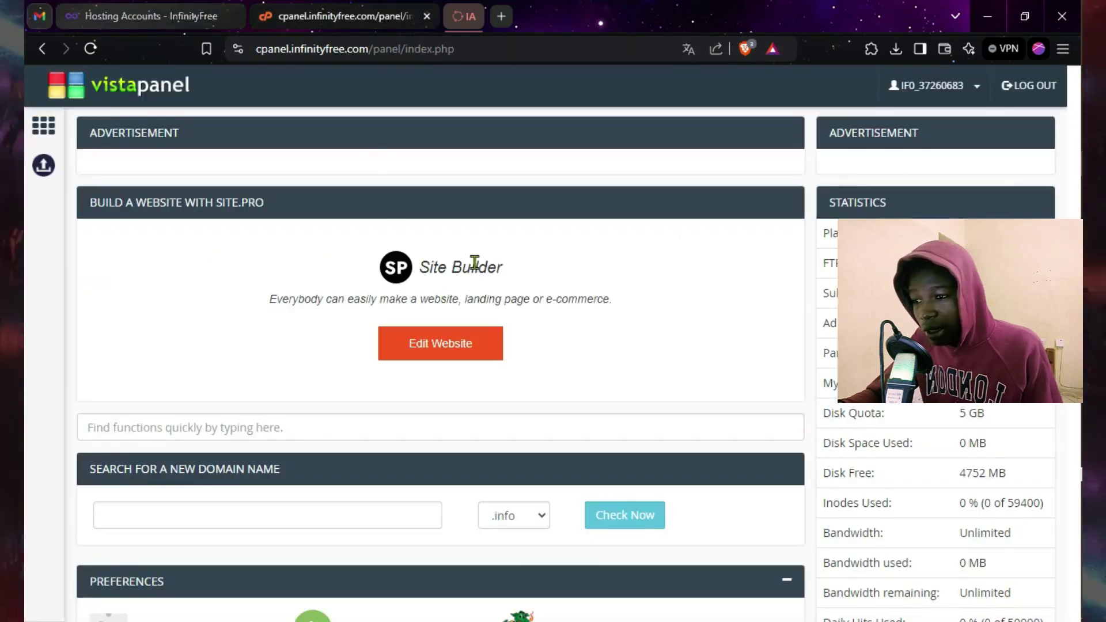
Step: Review VistaPanel statistics: infinityfree plan, 1 / 1 FTP accounts and the Sub-Domains row
scroll(215, 172, down, 1)
scroll(252, 298, down, 1)
scroll(251, 298, down, 3)
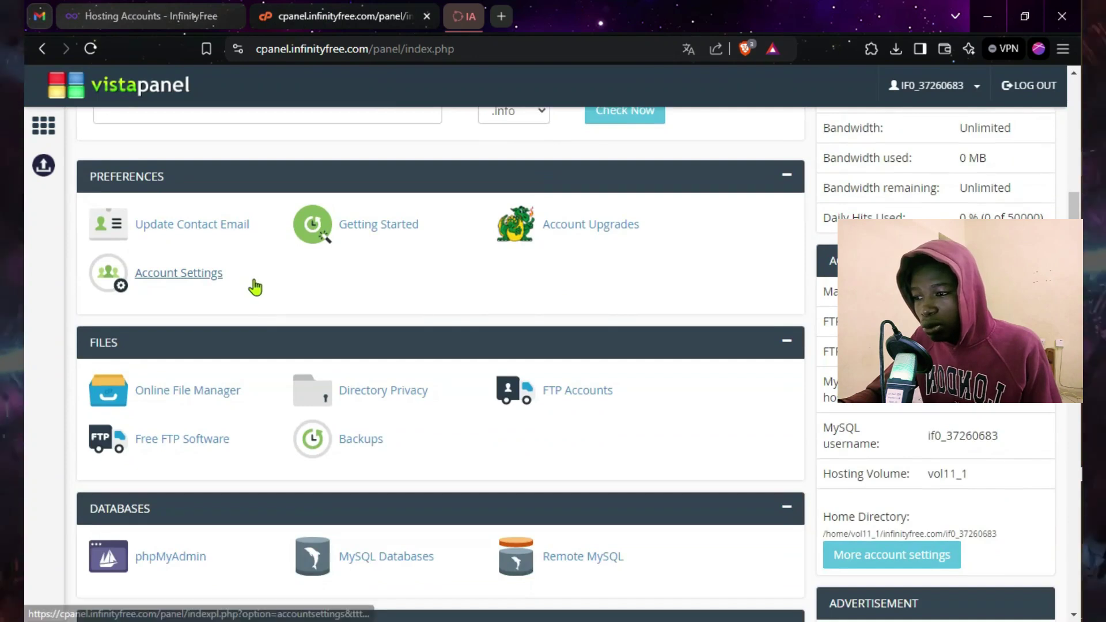
scroll(254, 286, up, 5)
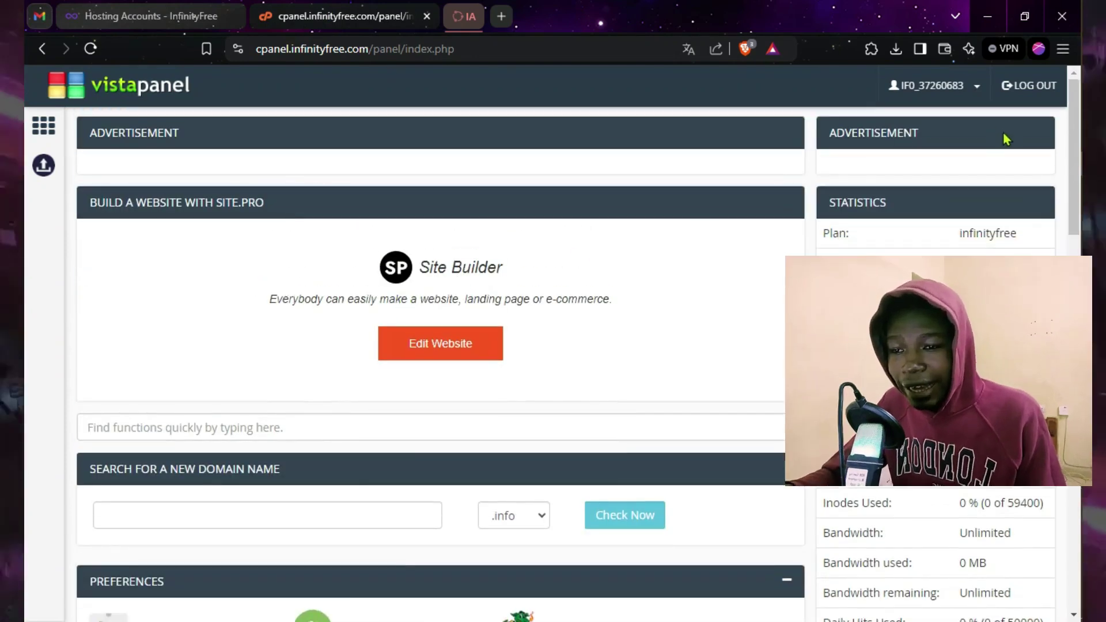
drag(823, 233, 852, 233)
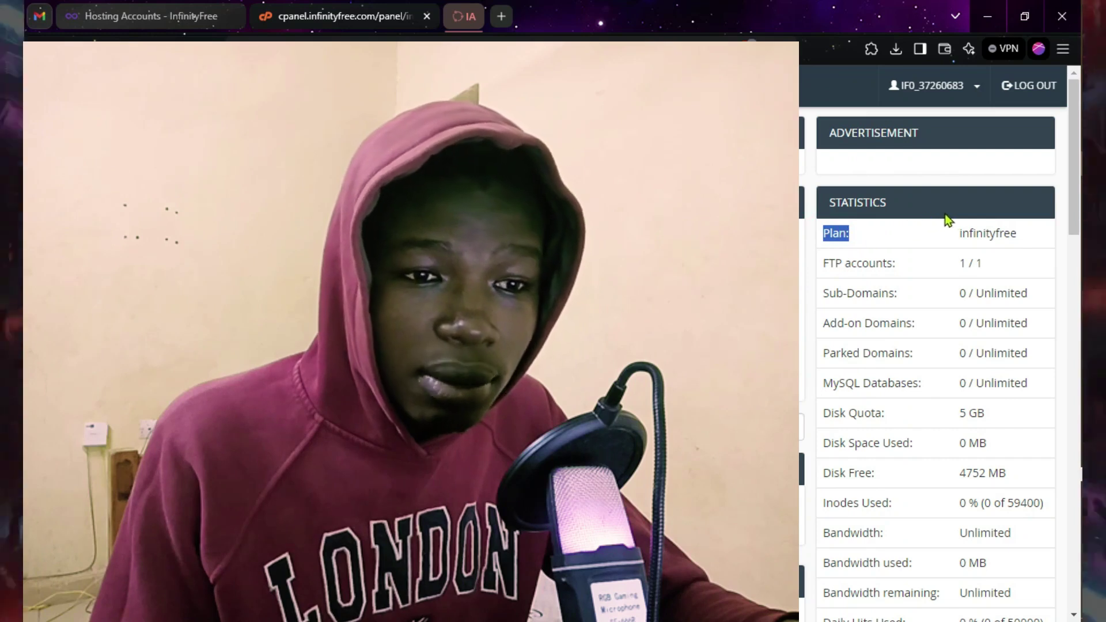
drag(958, 235, 1036, 240)
drag(823, 262, 1050, 263)
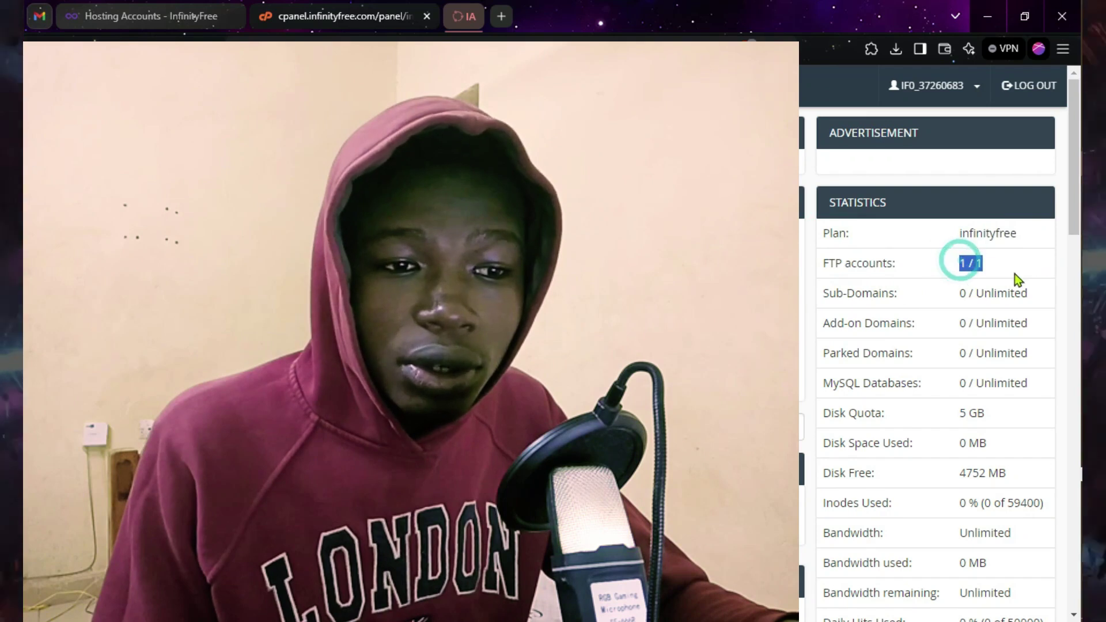
drag(821, 294, 1044, 297)
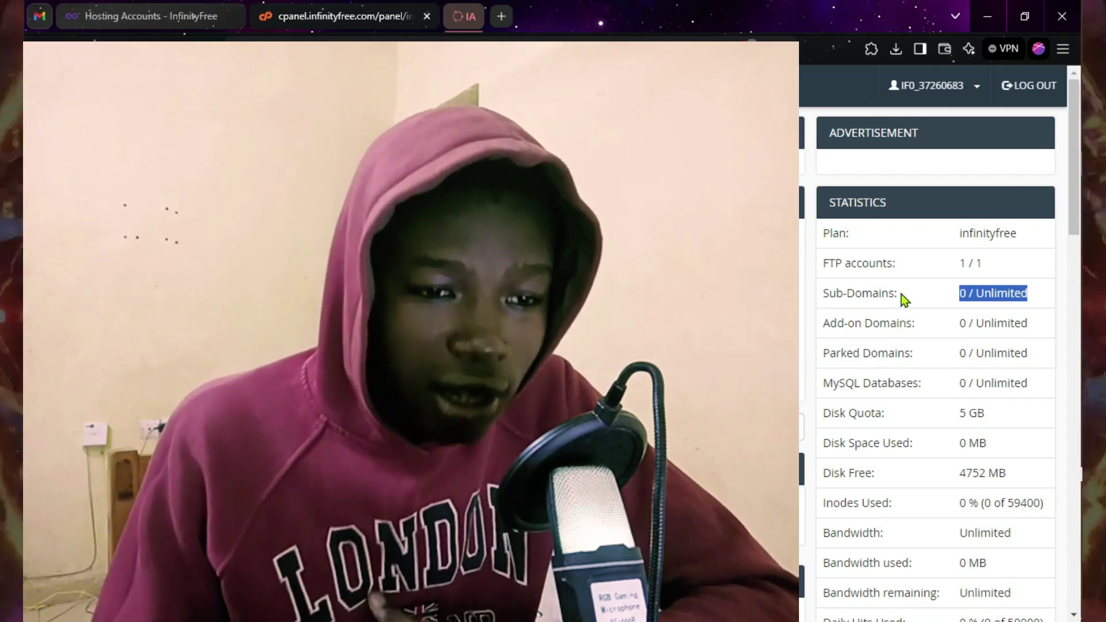
scroll(859, 292, down, 2)
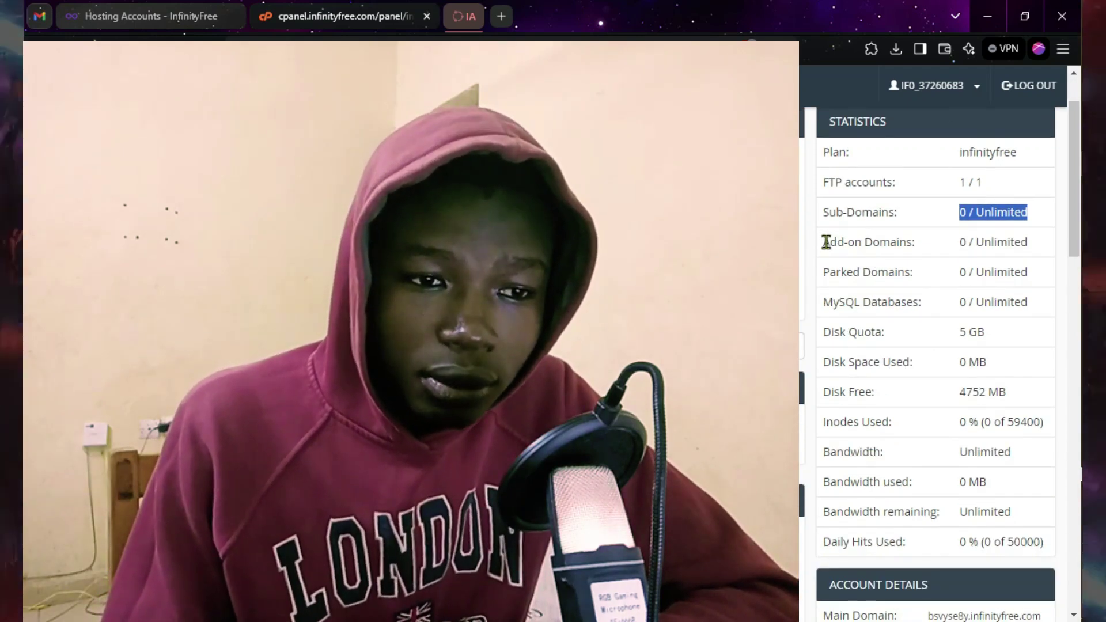
drag(827, 242, 916, 245)
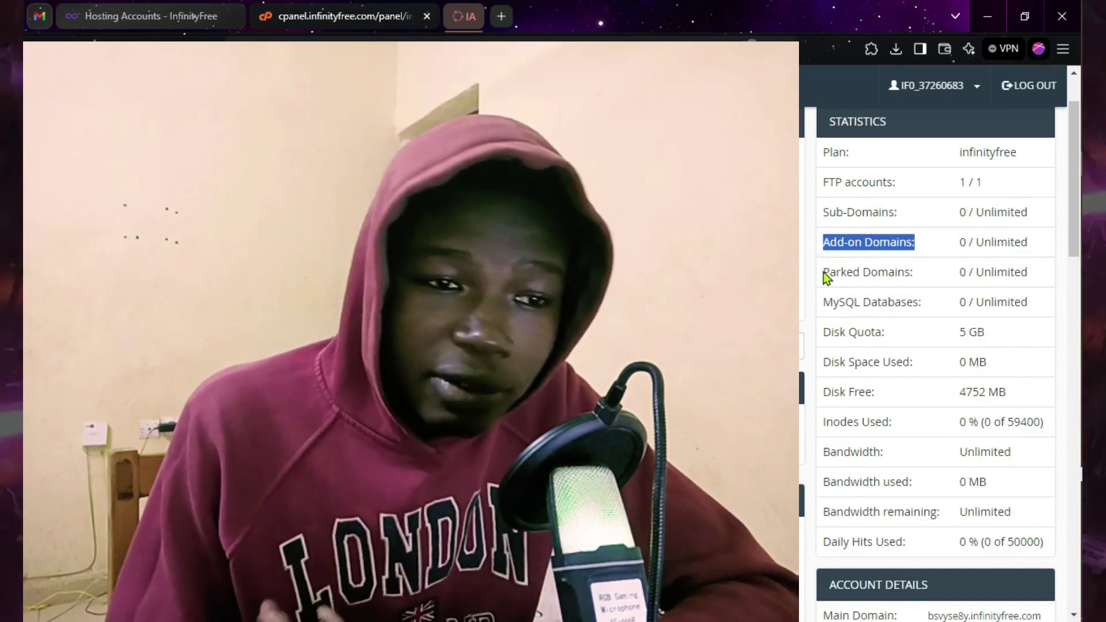
scroll(849, 300, down, 1)
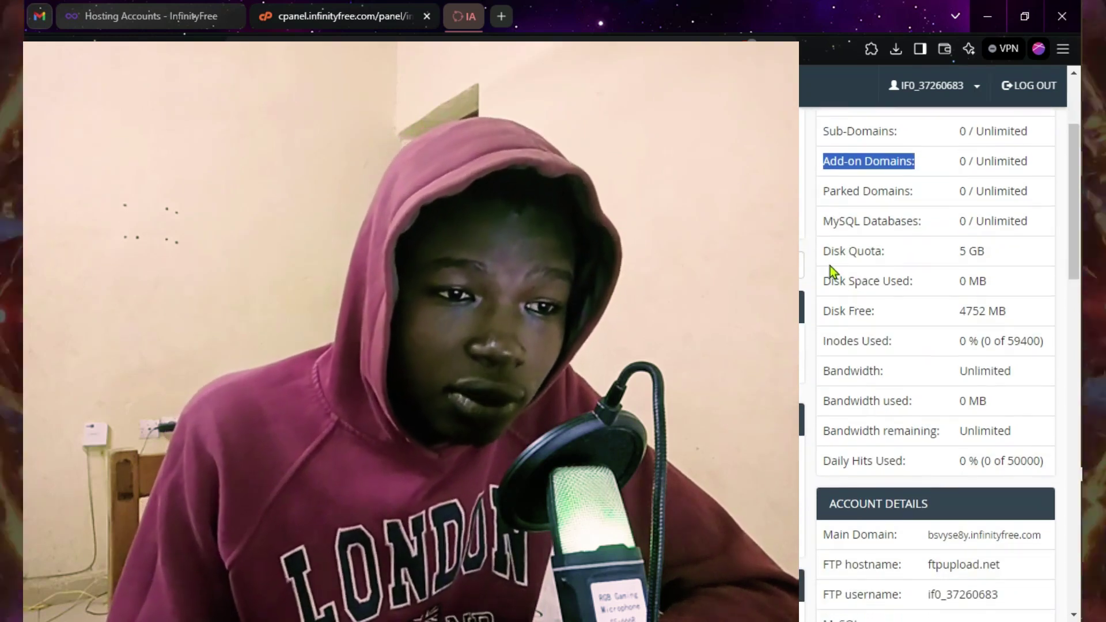
drag(831, 251, 882, 251)
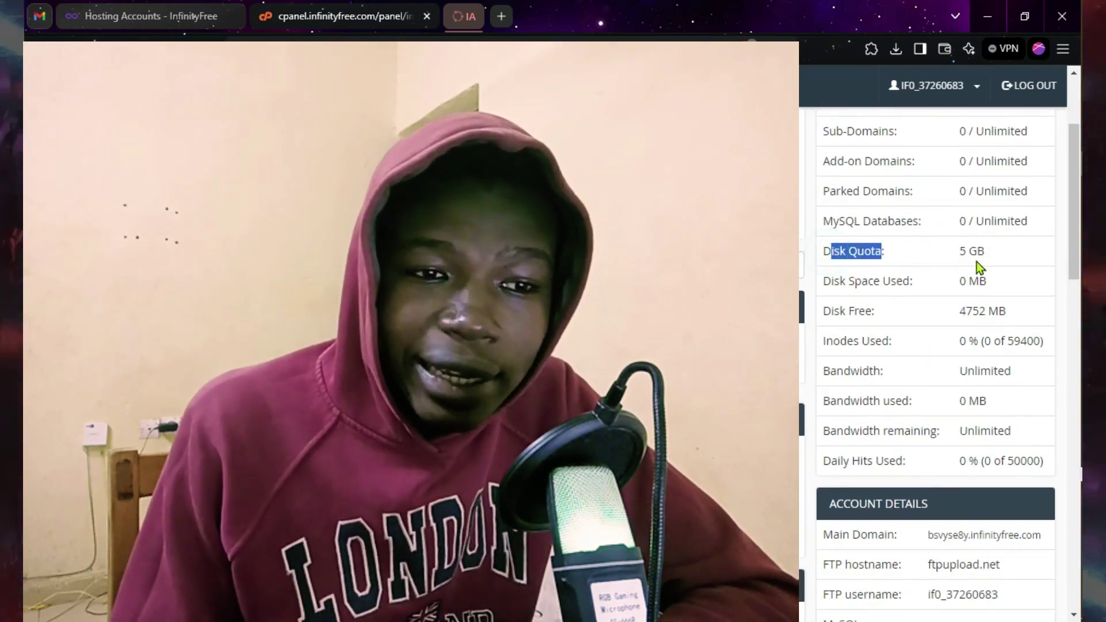
drag(958, 251, 1019, 261)
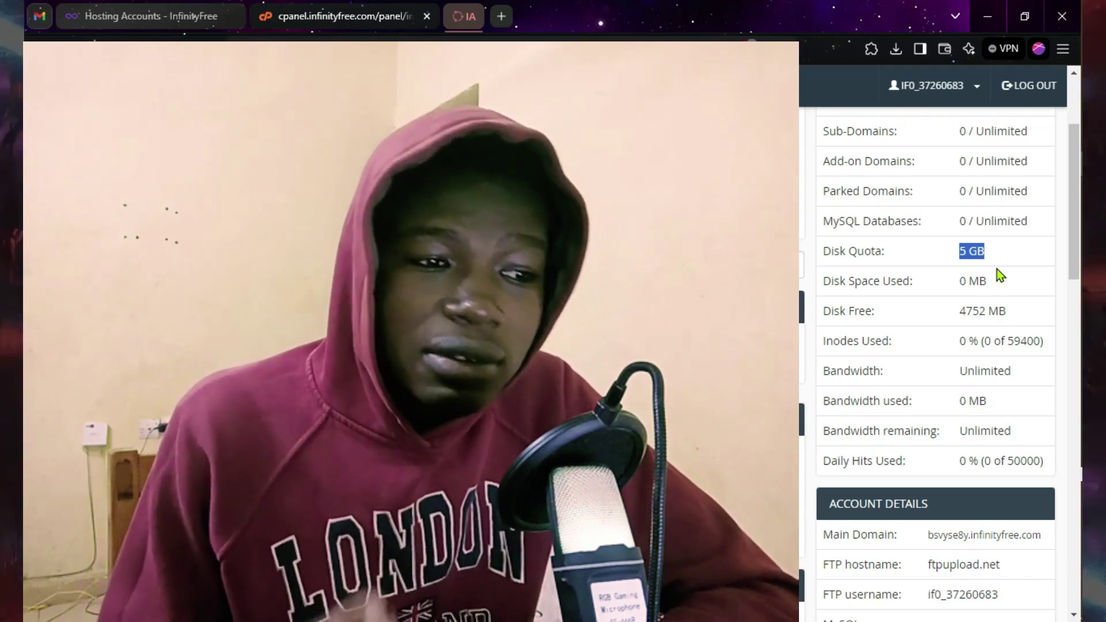
scroll(998, 268, up, 3)
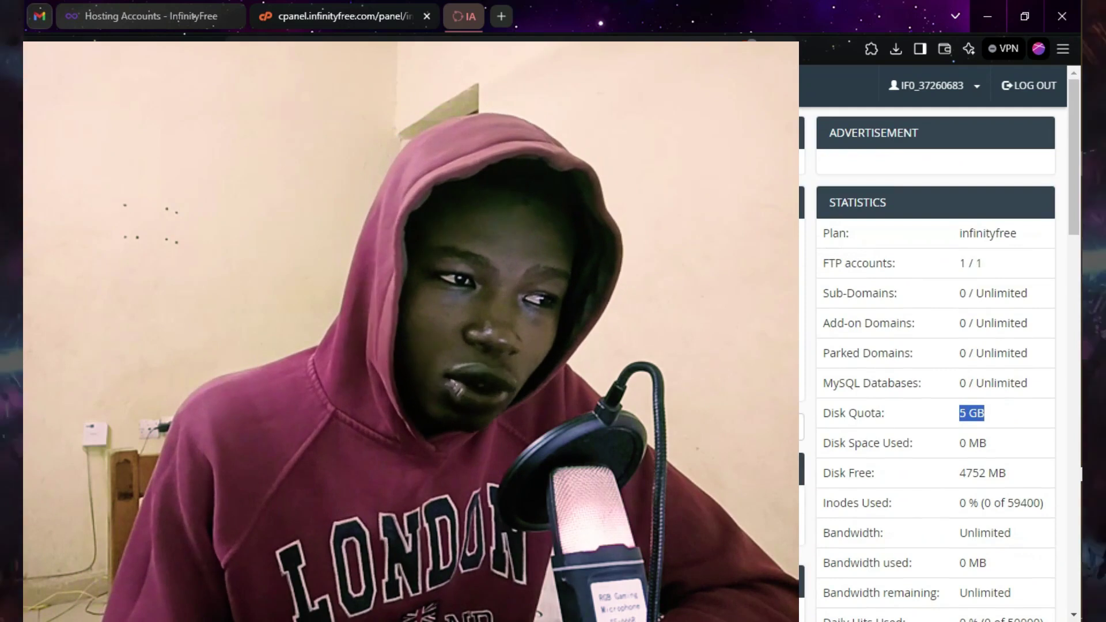
scroll(936, 346, down, 10)
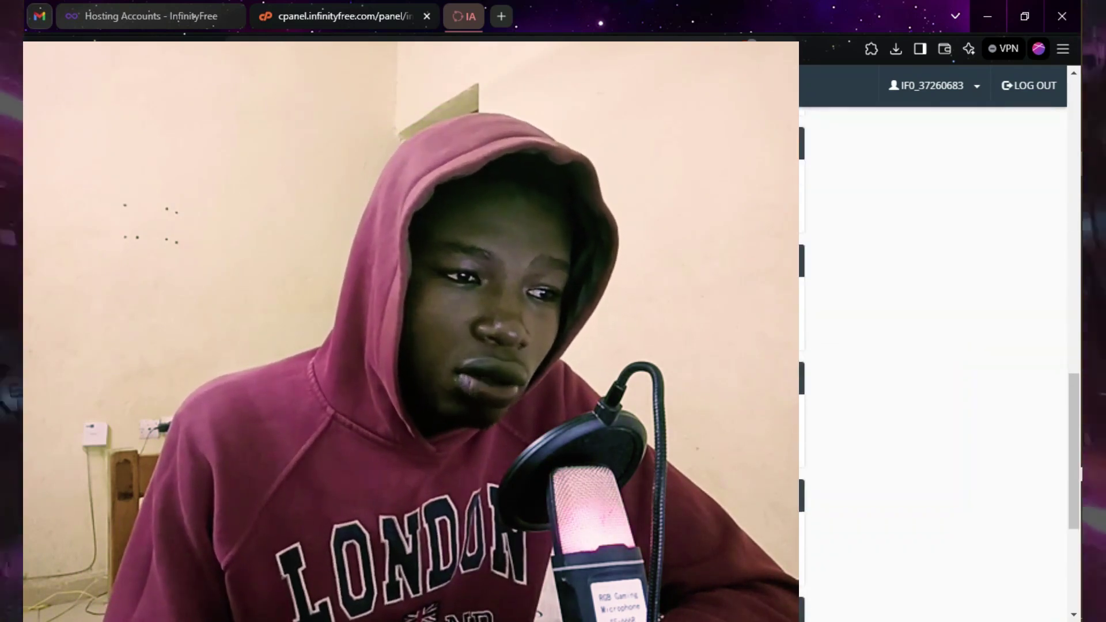
scroll(936, 346, up, 10)
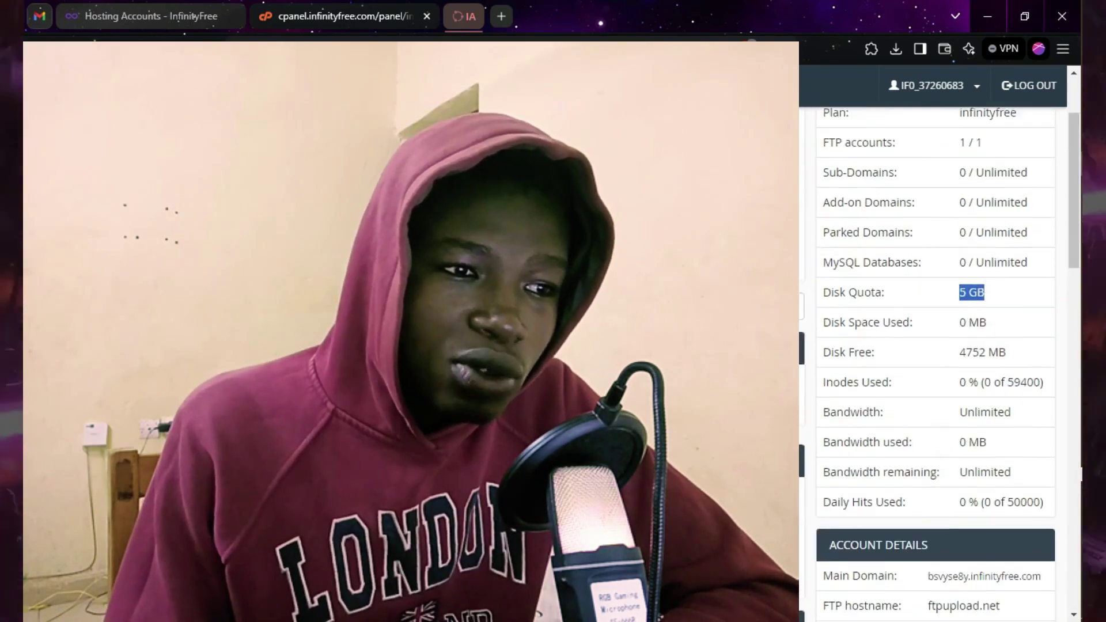
scroll(936, 346, up, 2)
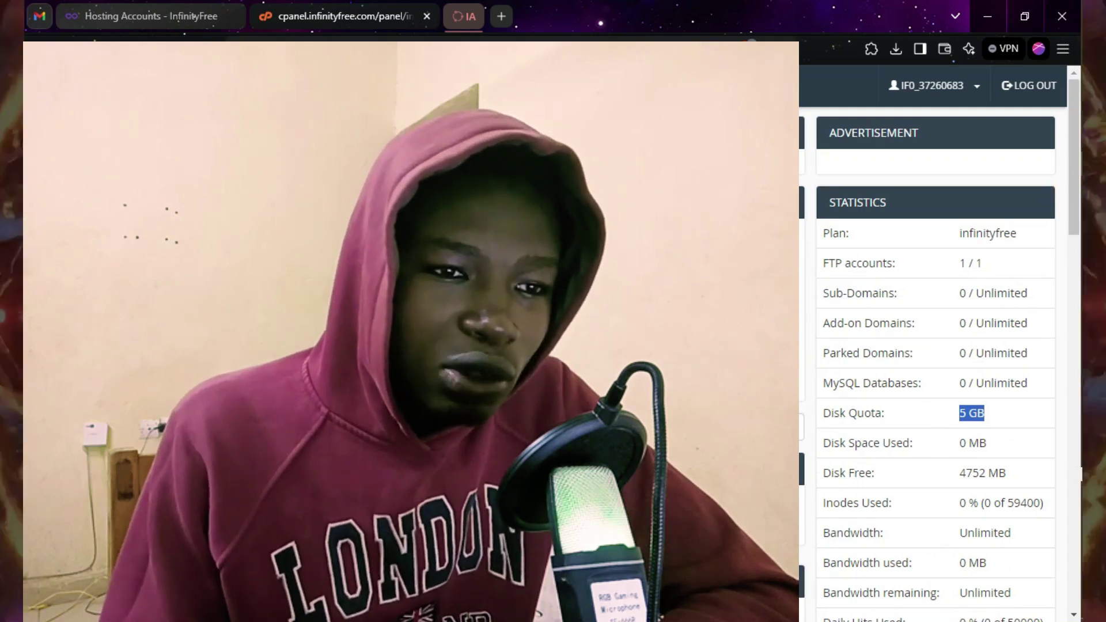
scroll(936, 346, down, 3)
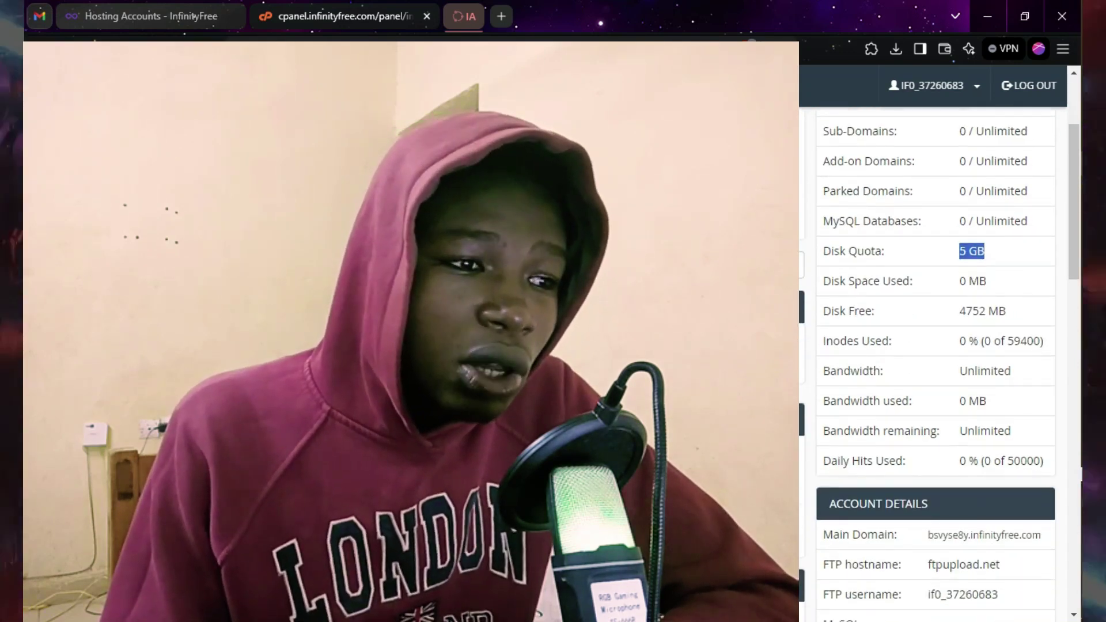
scroll(936, 346, up, 3)
scroll(936, 345, down, 1)
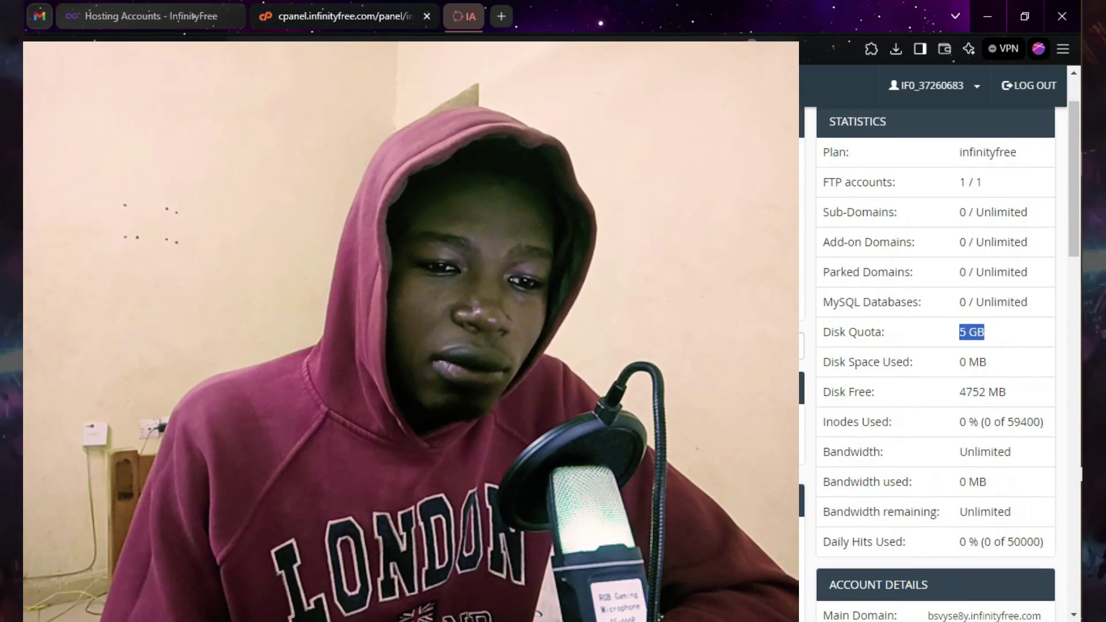
scroll(936, 345, down, 4)
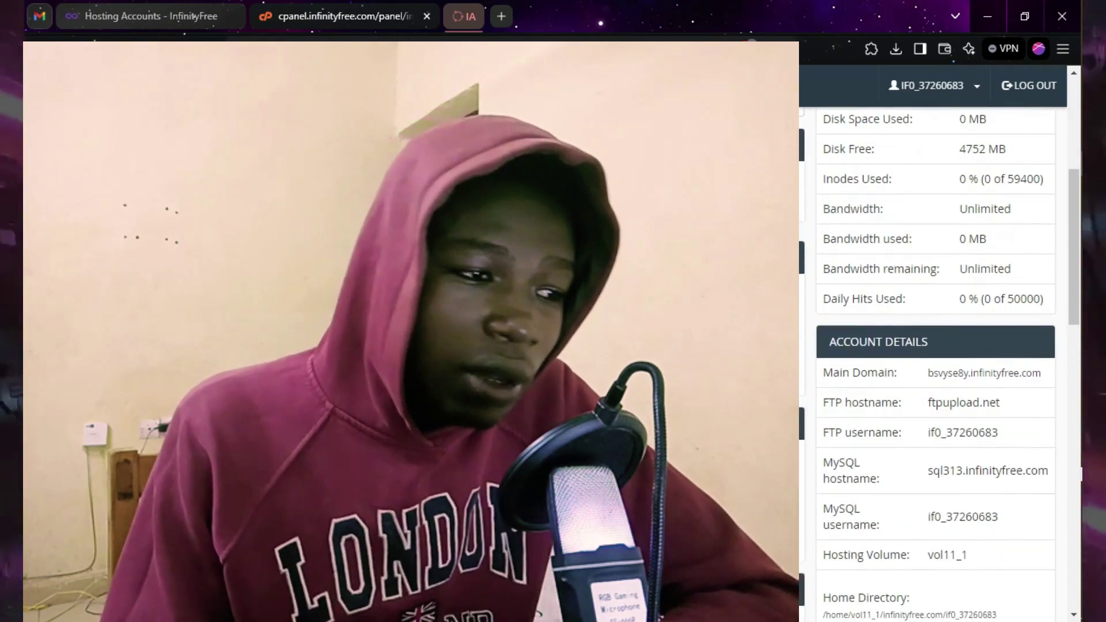
scroll(439, 328, down, 7)
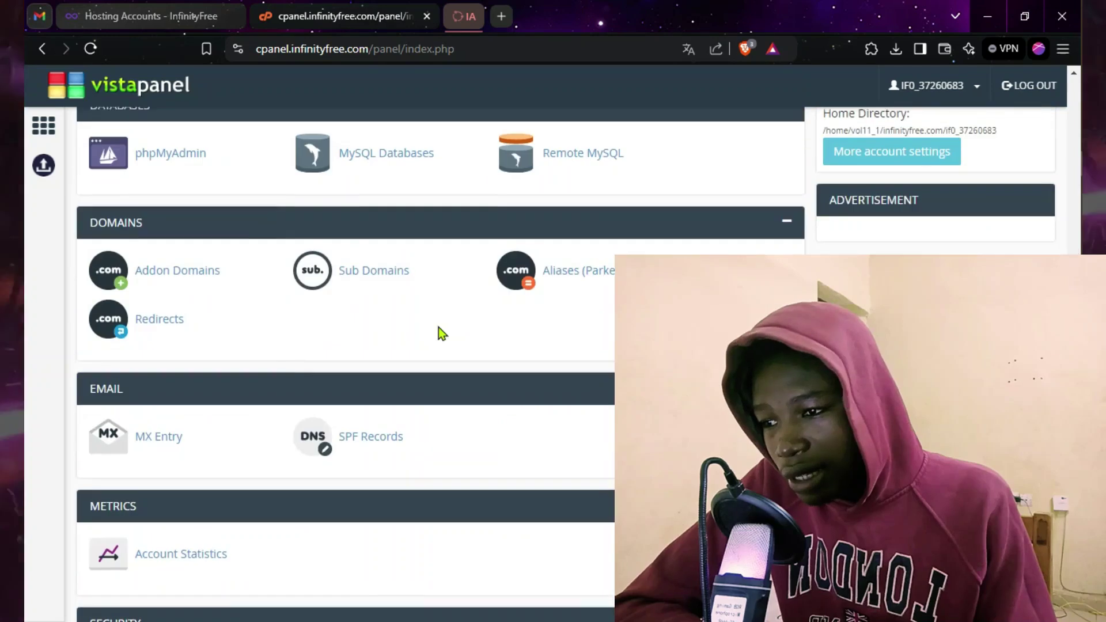
Step: Launch the Softaculous Apps Installer from VistaPanel's Software section in a new tab
scroll(435, 321, up, 5)
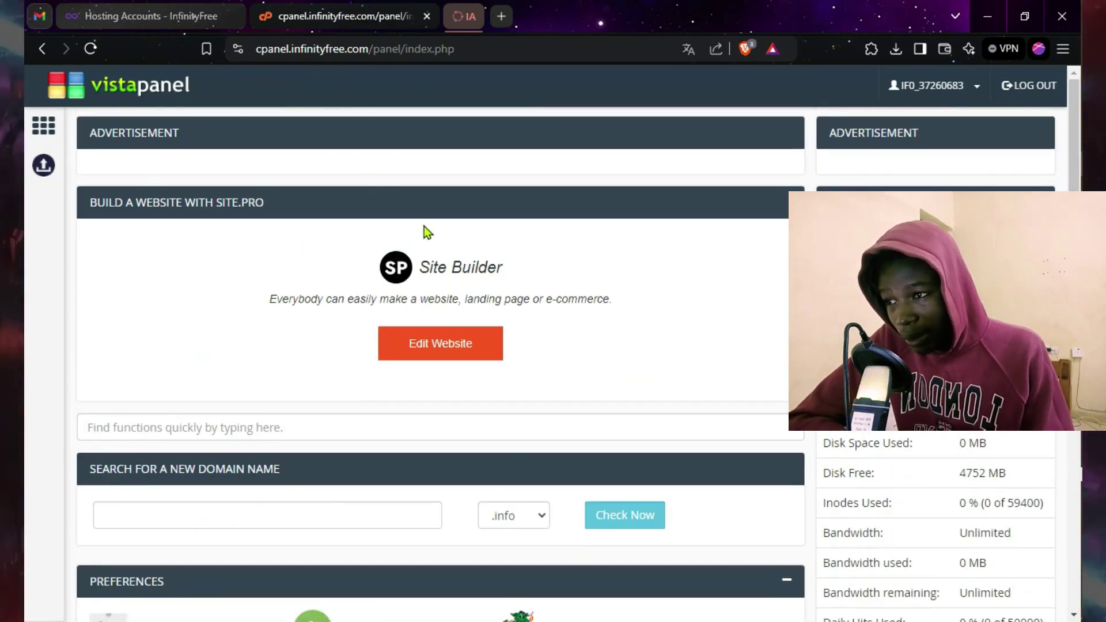
scroll(426, 232, down, 8)
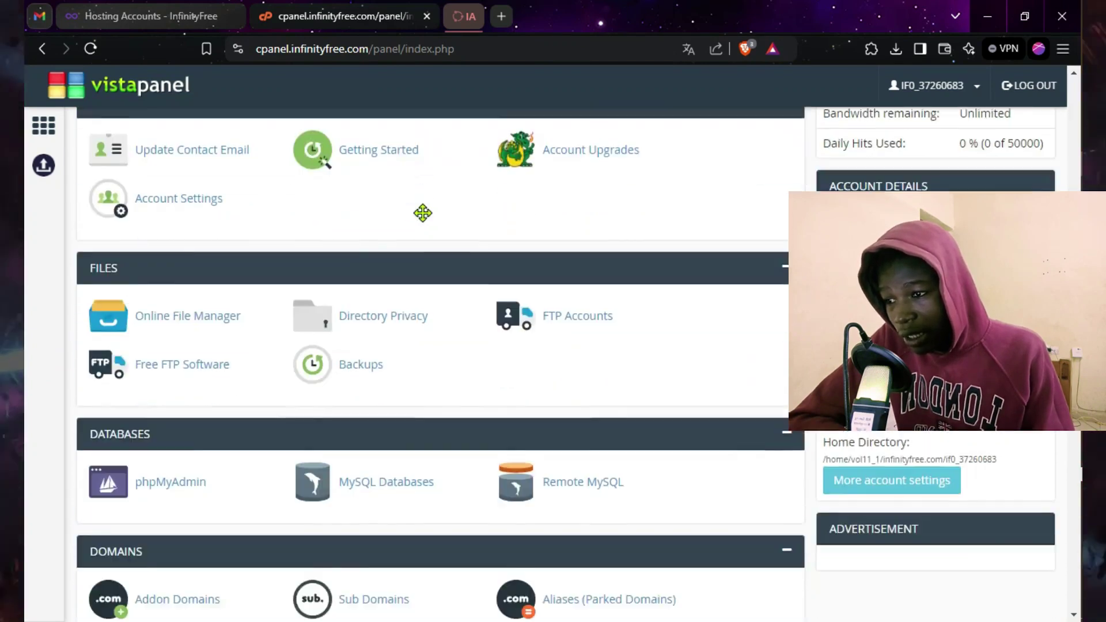
scroll(422, 213, down, 7)
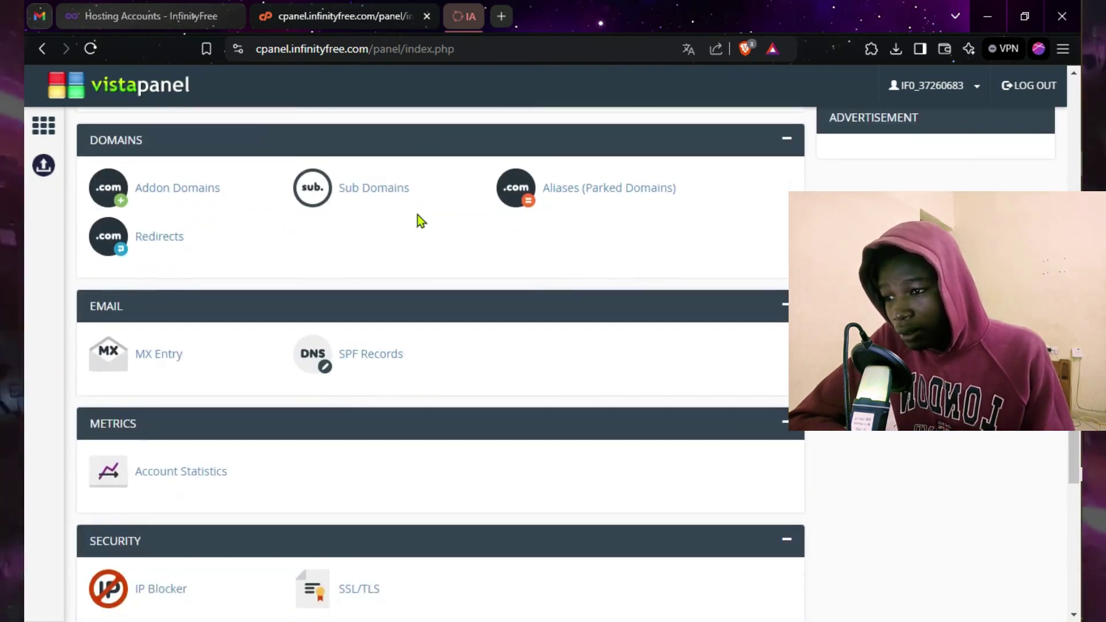
scroll(422, 221, down, 8)
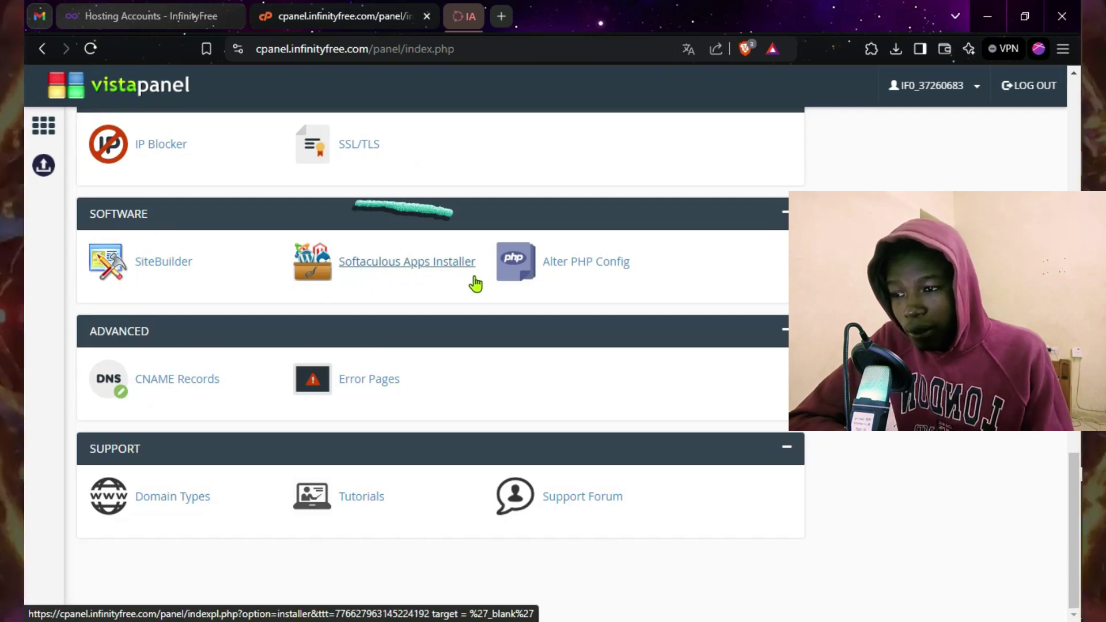
click(381, 267)
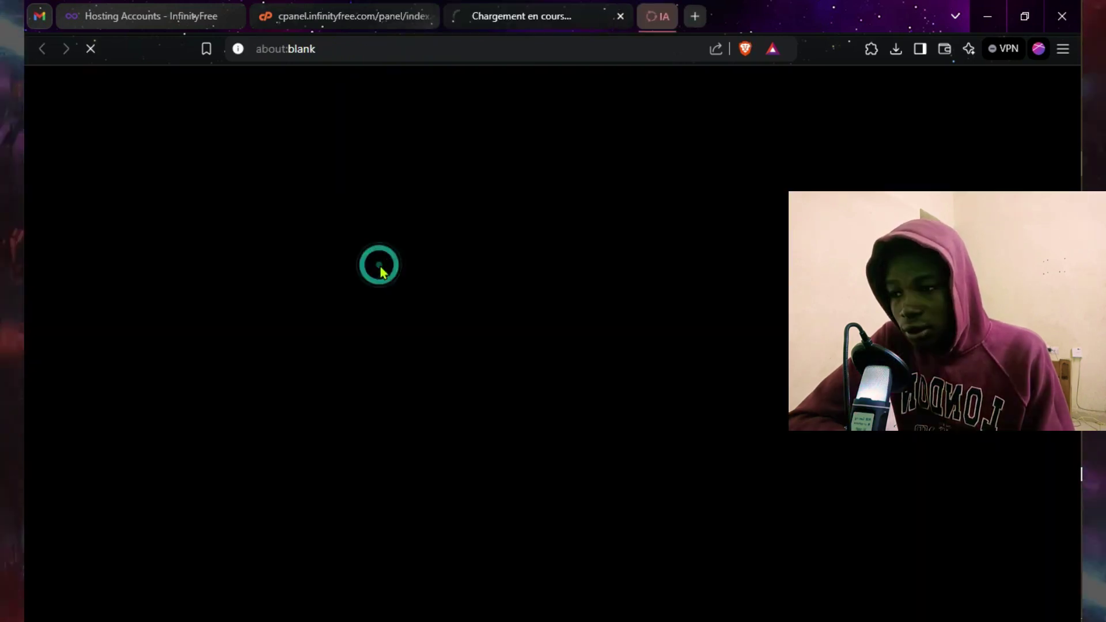
click(368, 18)
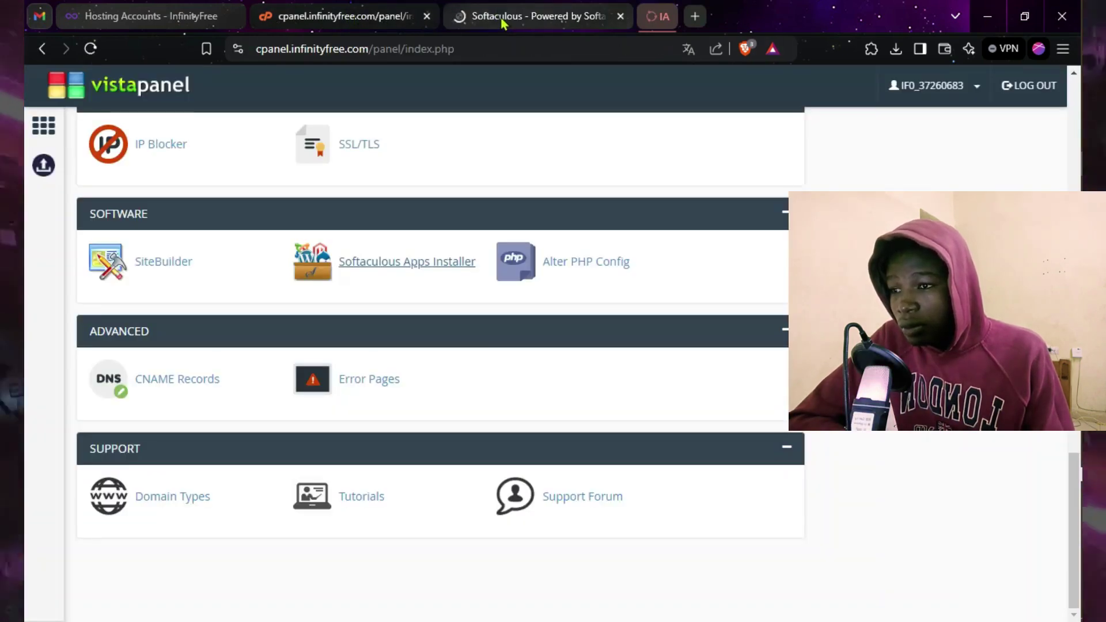
click(499, 18)
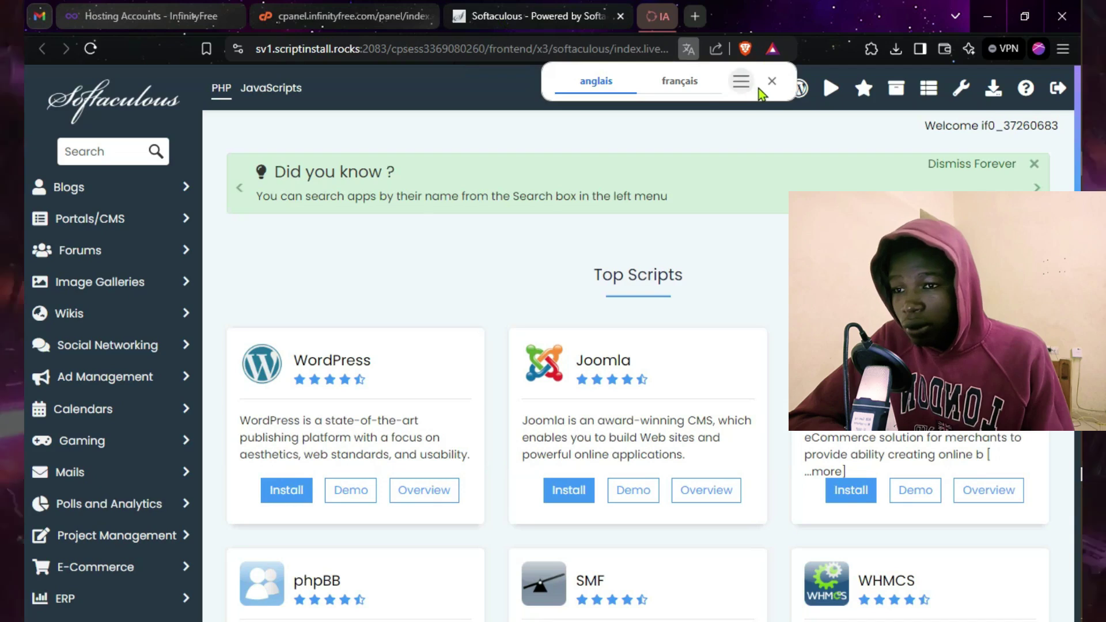
Step: Dismiss the translation offer and browse the Softaculous app catalogue, ending back at Top Scripts
click(771, 82)
scroll(351, 219, down, 3)
scroll(462, 196, down, 1)
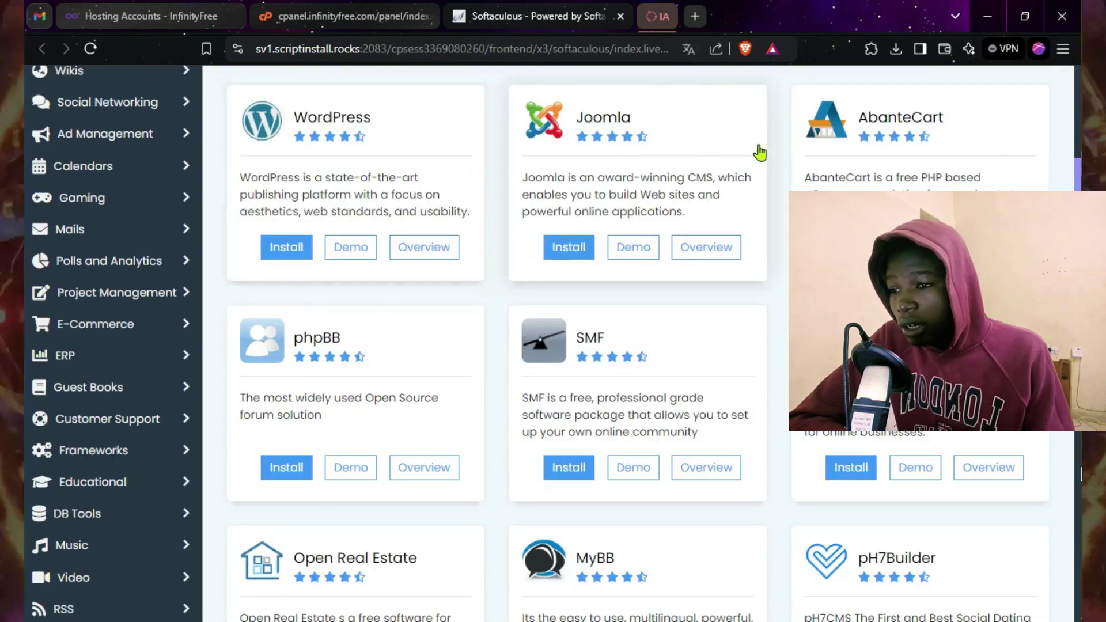
scroll(612, 253, up, 3)
scroll(612, 253, up, 1)
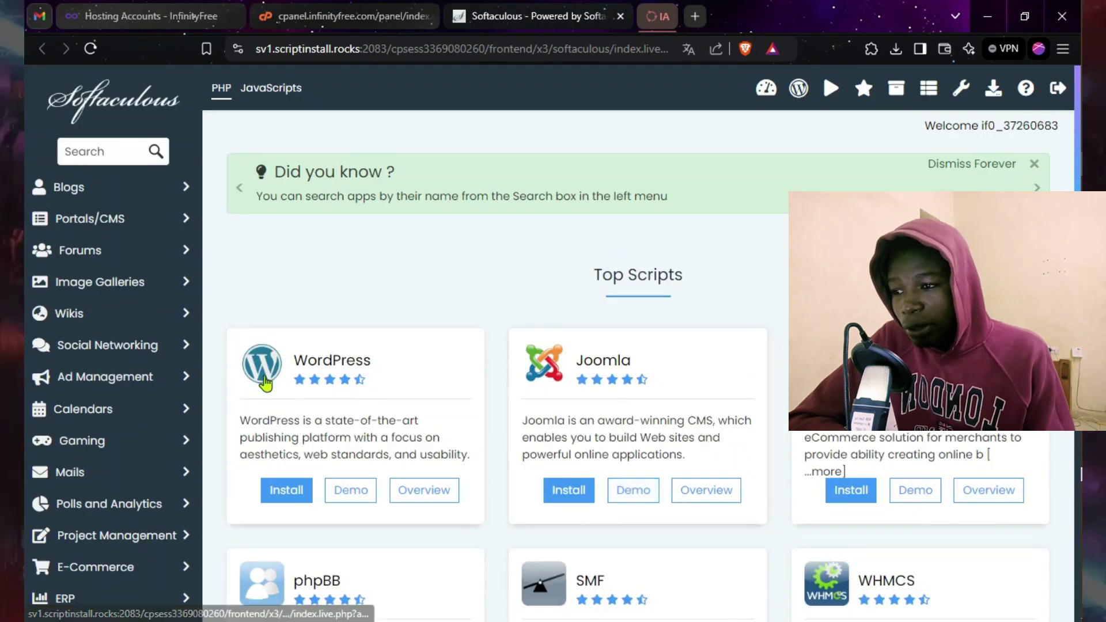
scroll(576, 251, down, 4)
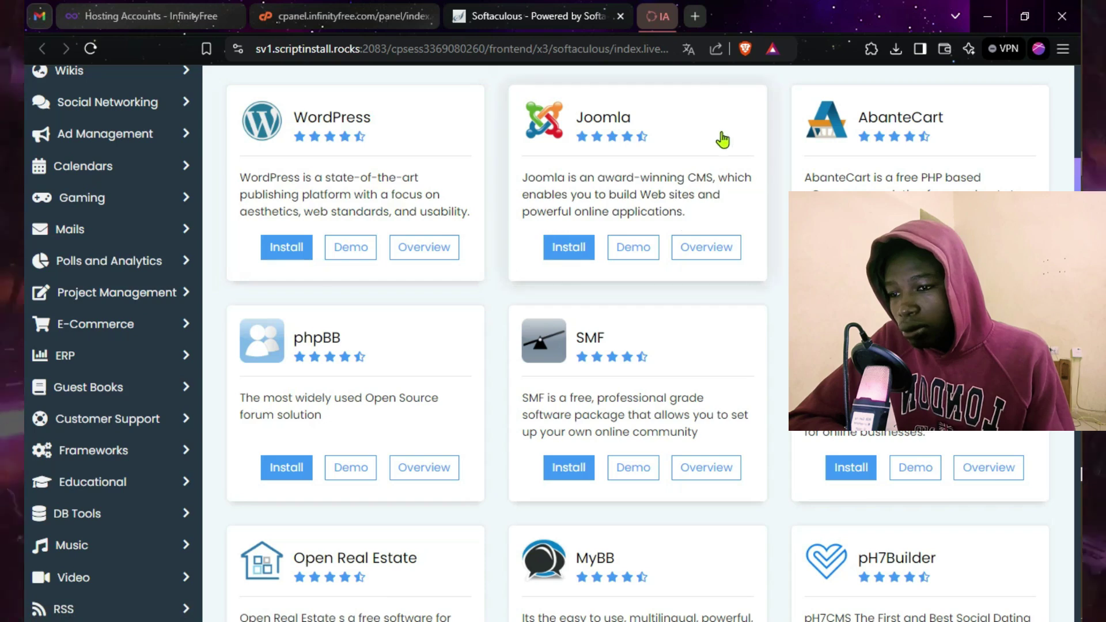
scroll(644, 197, down, 9)
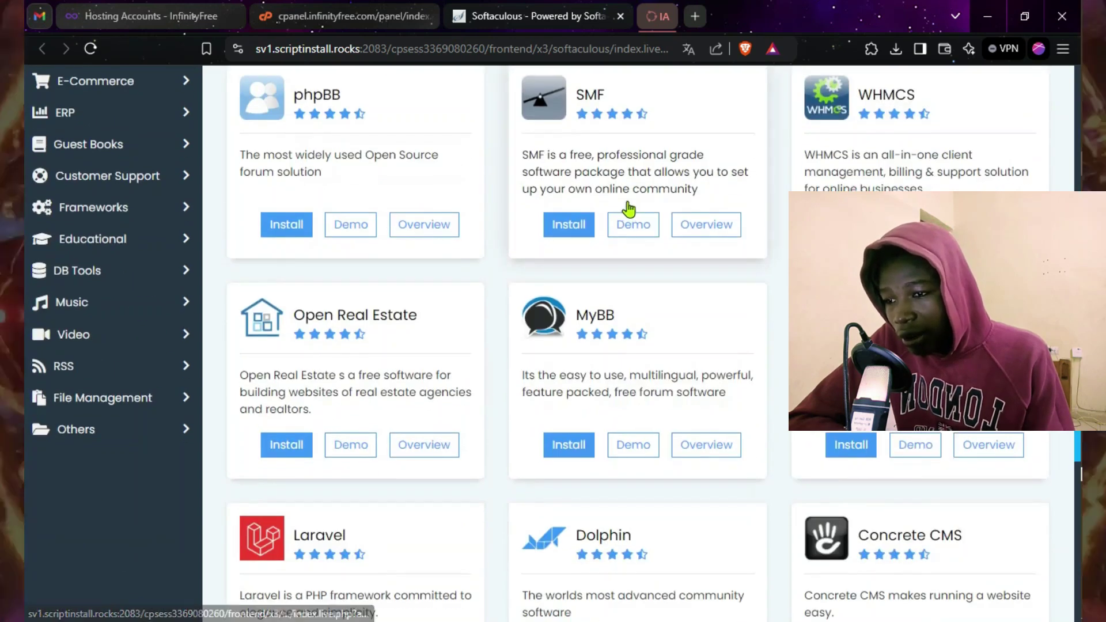
scroll(627, 216, down, 1)
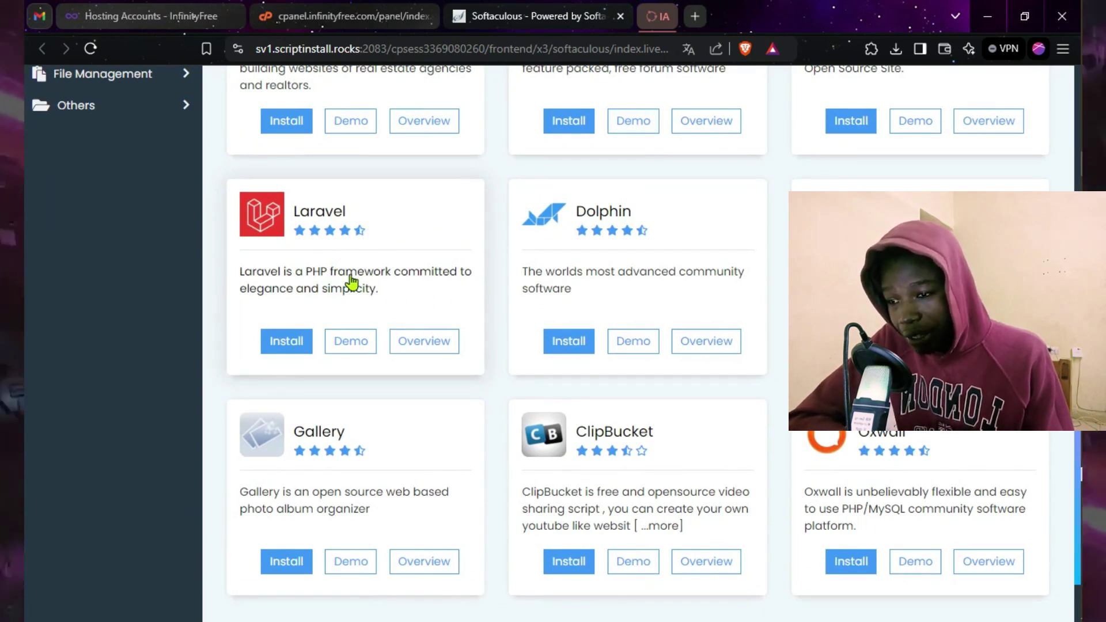
scroll(605, 345, down, 2)
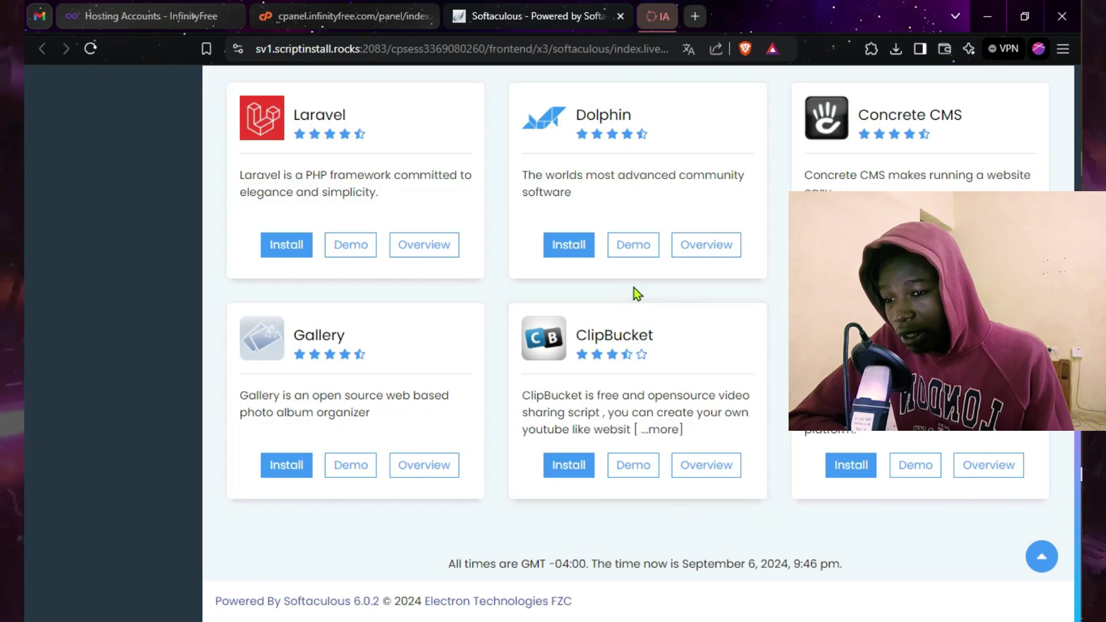
scroll(686, 375, up, 10)
scroll(680, 373, up, 3)
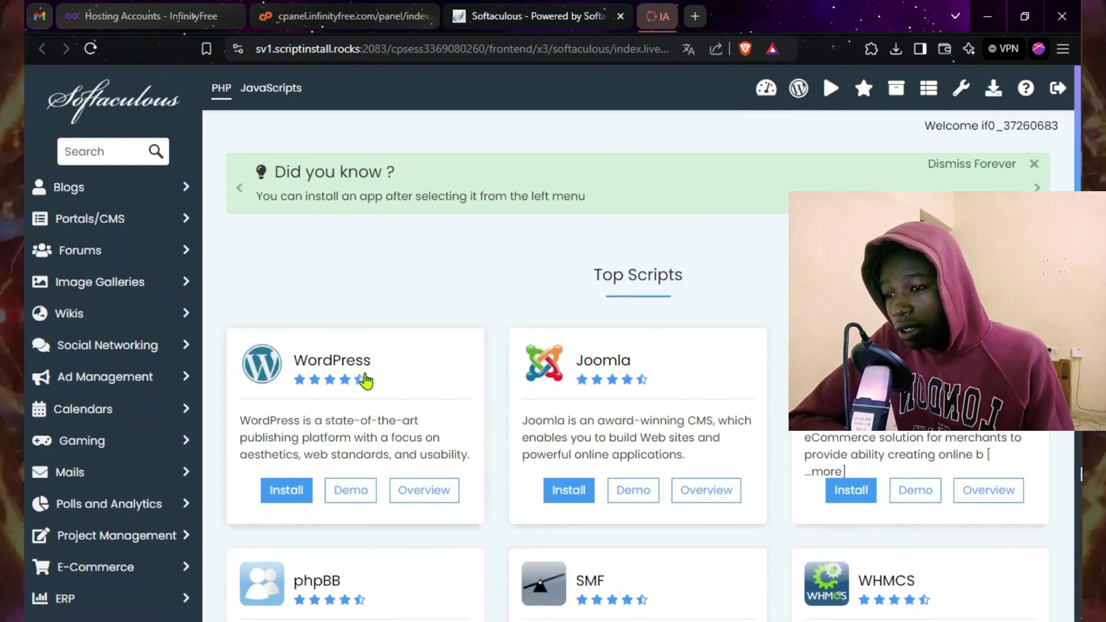
scroll(494, 363, down, 3)
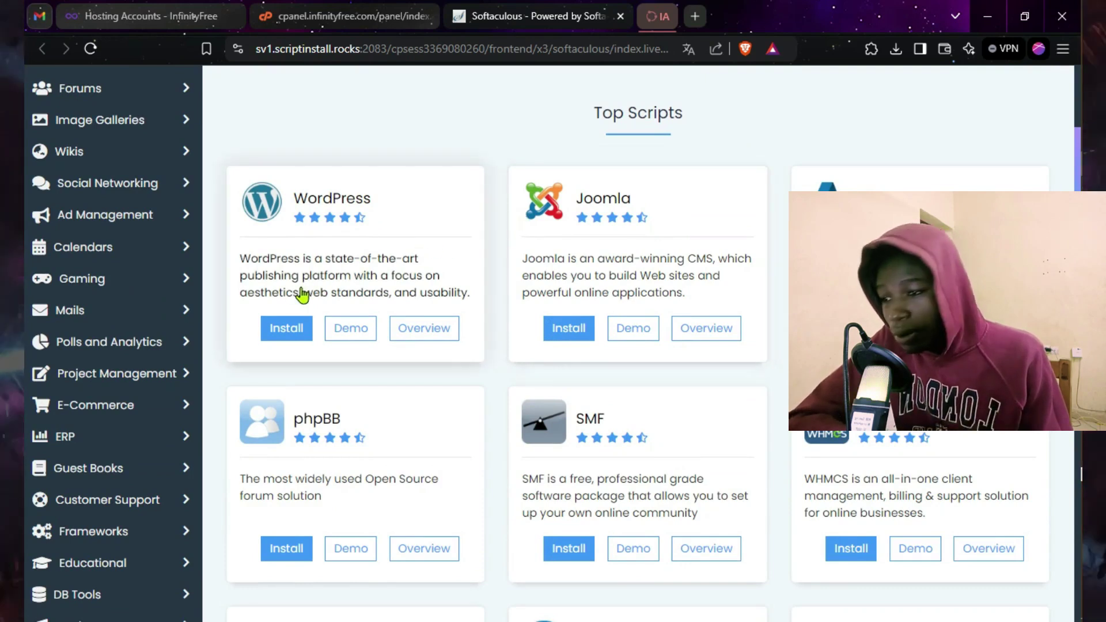
Step: Start the WordPress install, keep version 6.5.4, and select the default site name My Blog
click(283, 339)
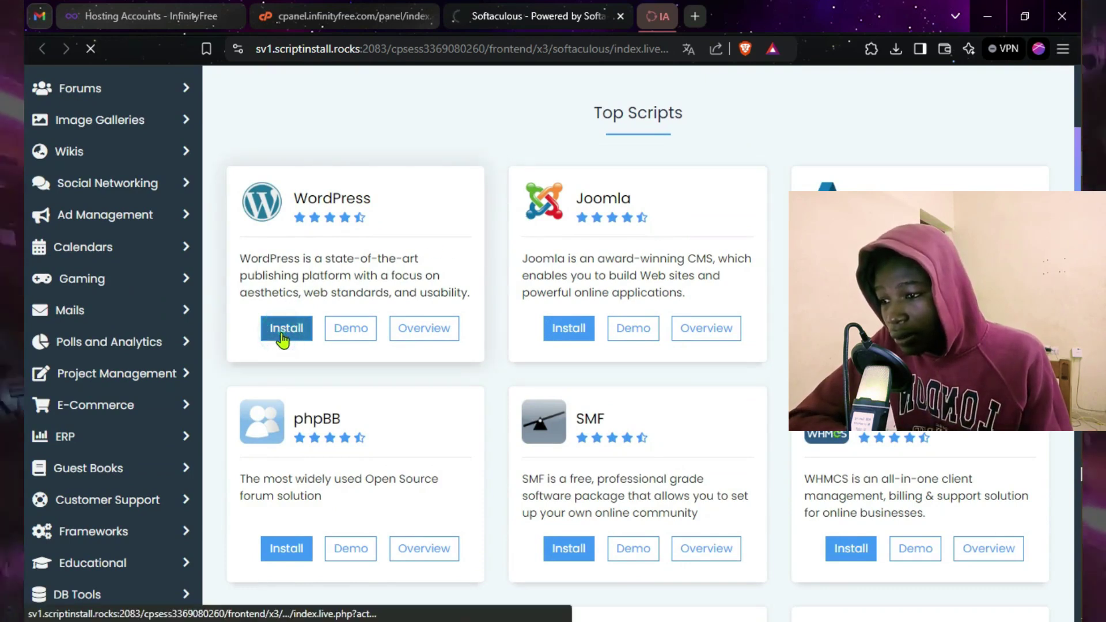
scroll(523, 326, down, 2)
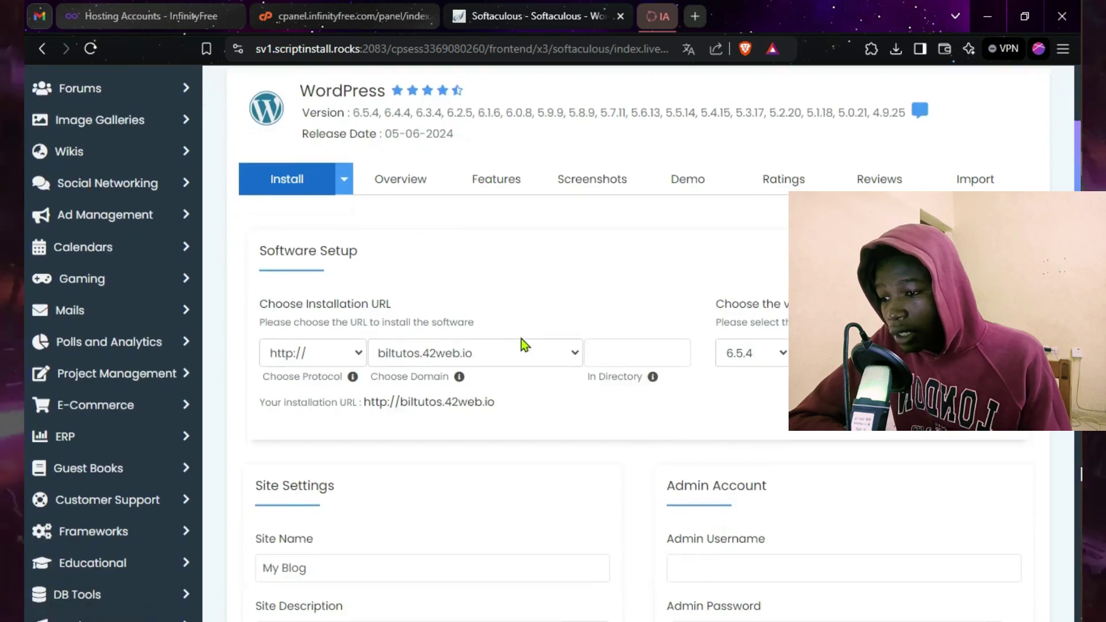
scroll(428, 330, down, 3)
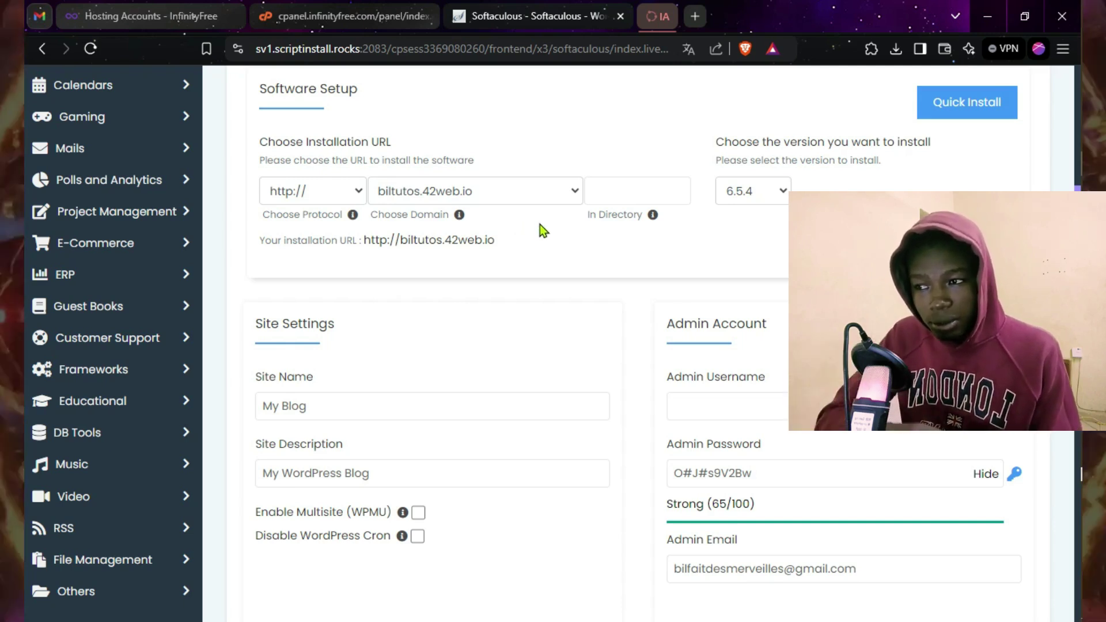
click(774, 193)
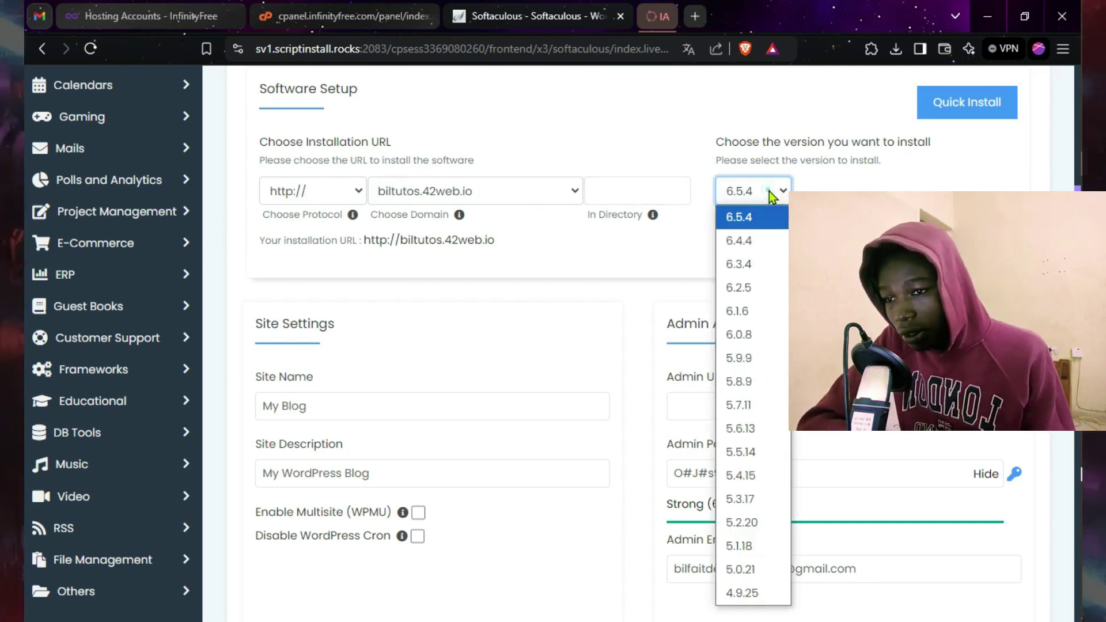
click(746, 218)
scroll(655, 267, down, 4)
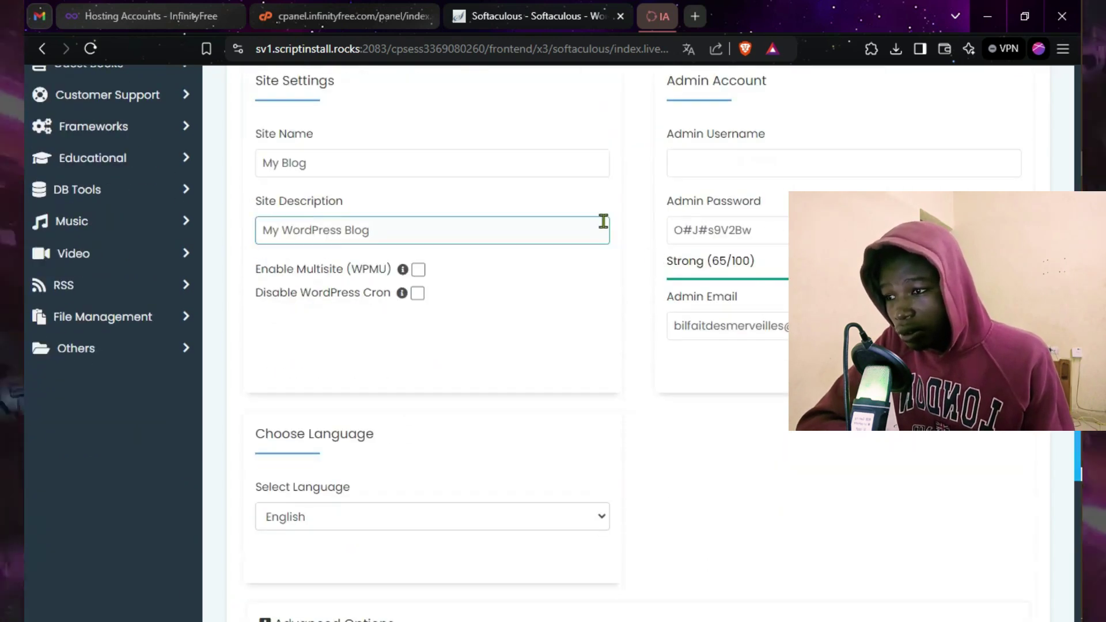
scroll(603, 221, up, 3)
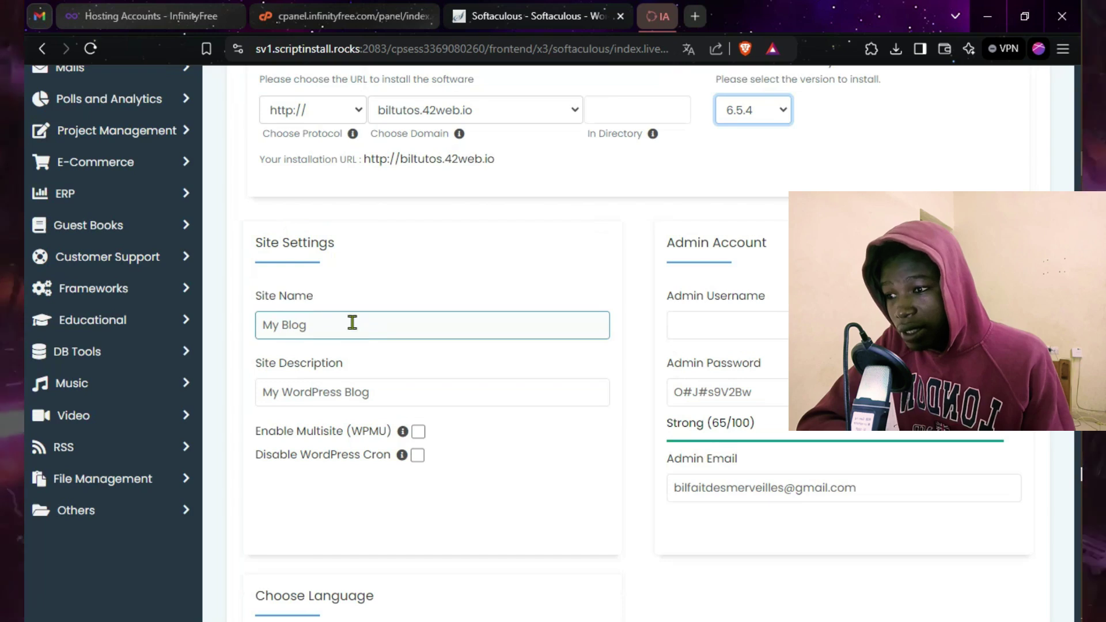
drag(323, 326, 247, 334)
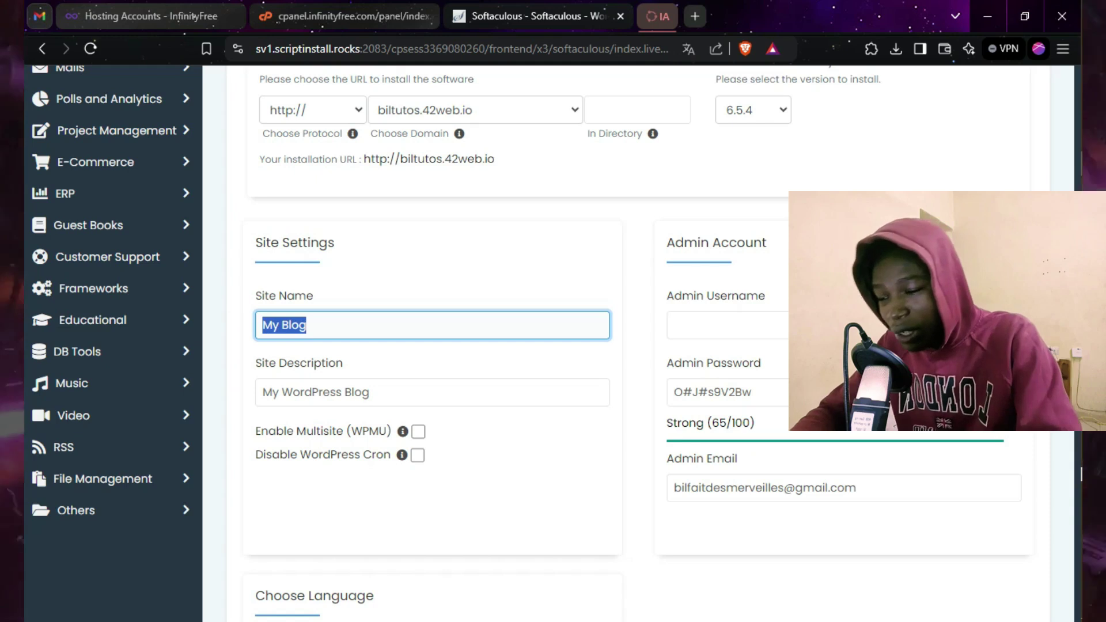
Step: Change the site name to Amazon Burkina, correcting the capital B
text(Amazon burkina)
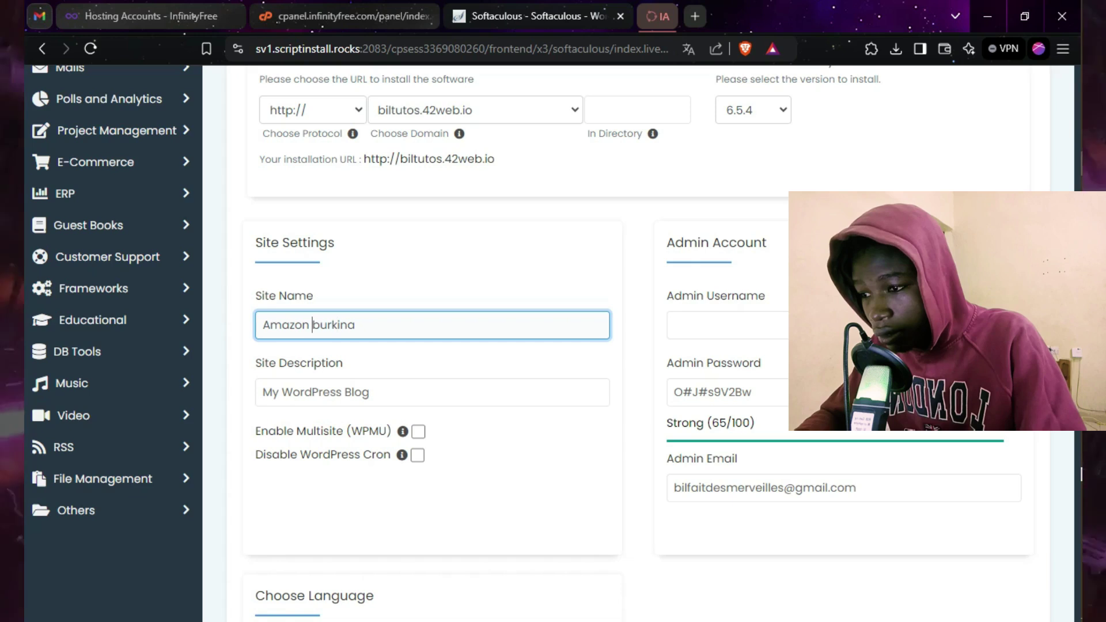
key(BackSpace)
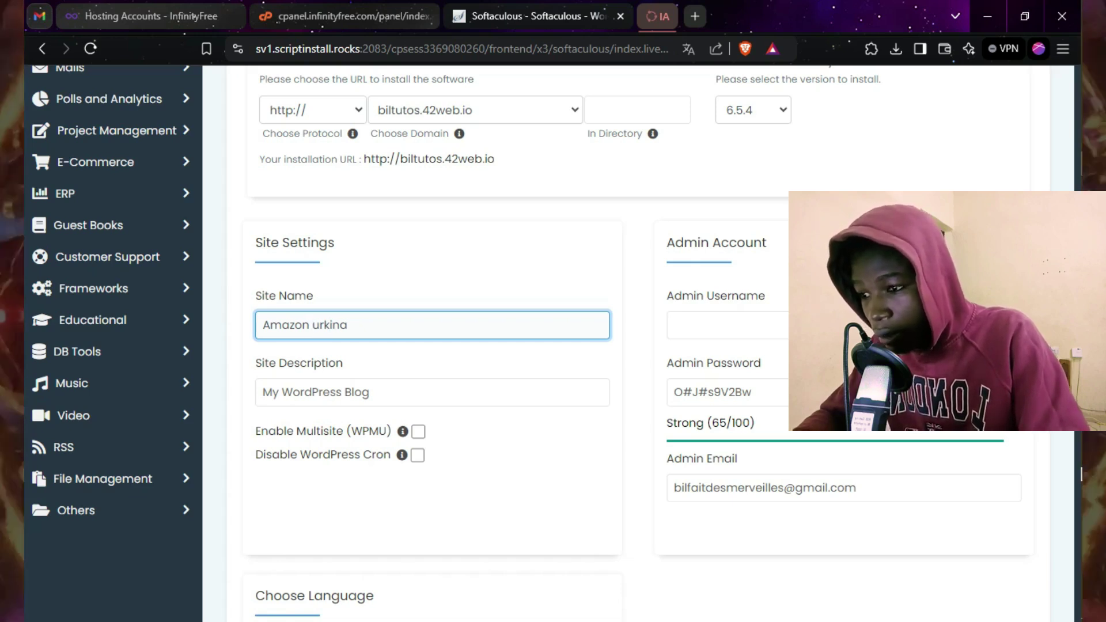
text(B)
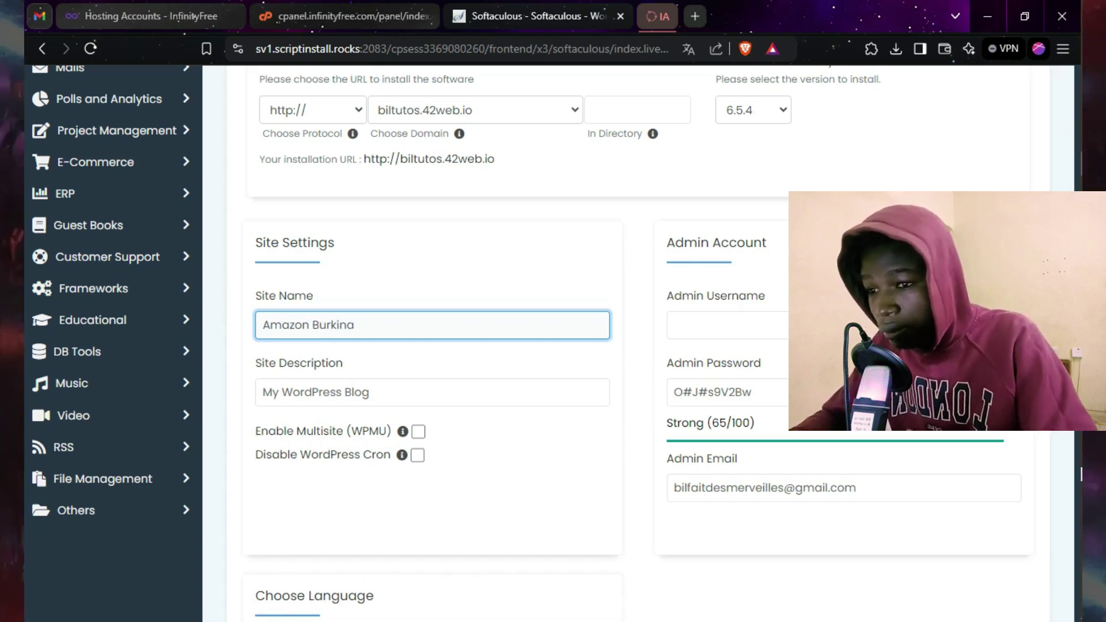
click(830, 325)
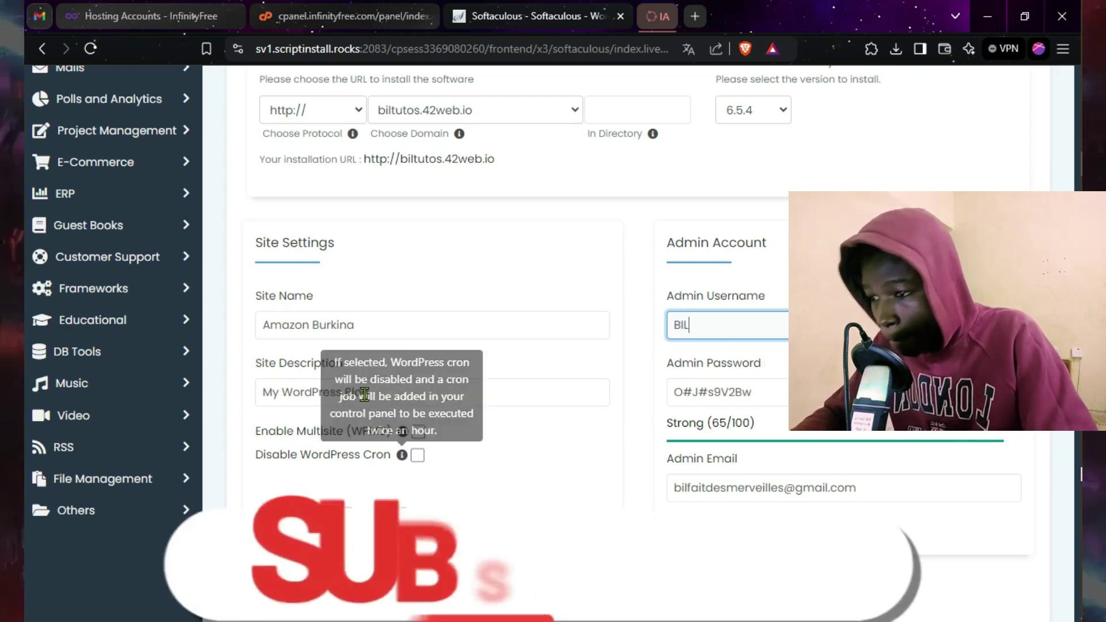
click(337, 391)
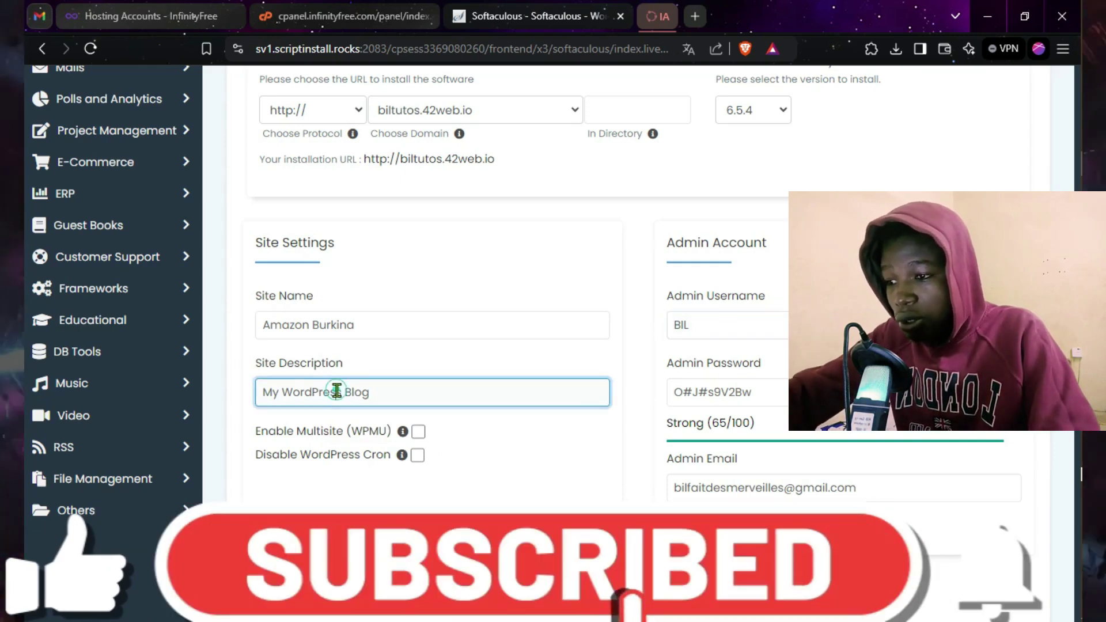
Step: Replace 'My WordPress Blog' with 'Le site officiel sans code de Amazone Burkina'
drag(398, 389, 257, 399)
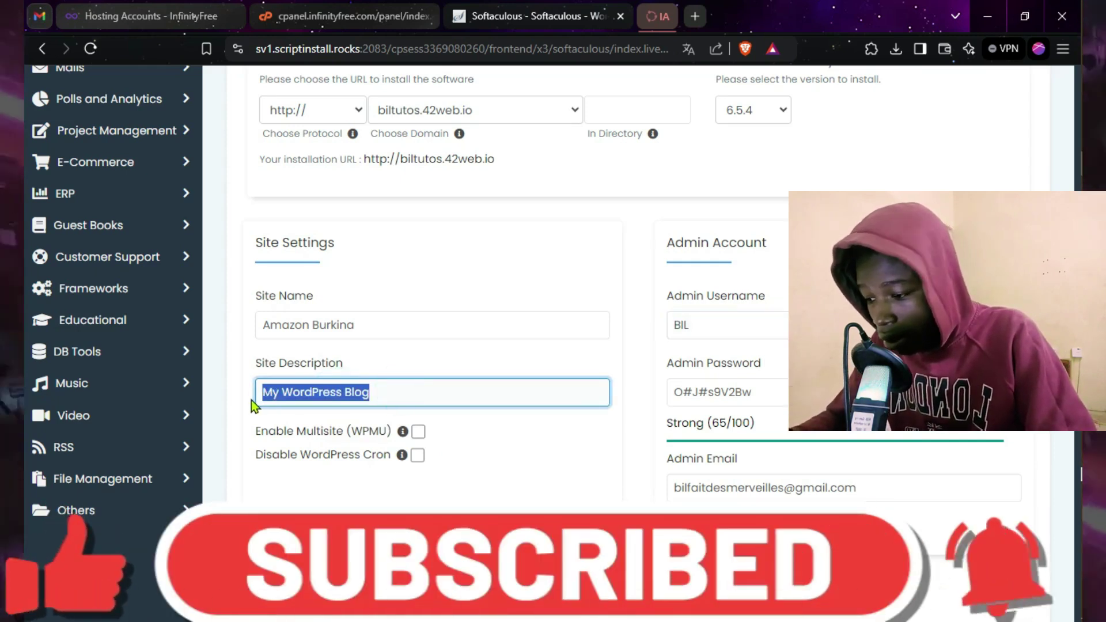
text(c)
key(BackSpace)
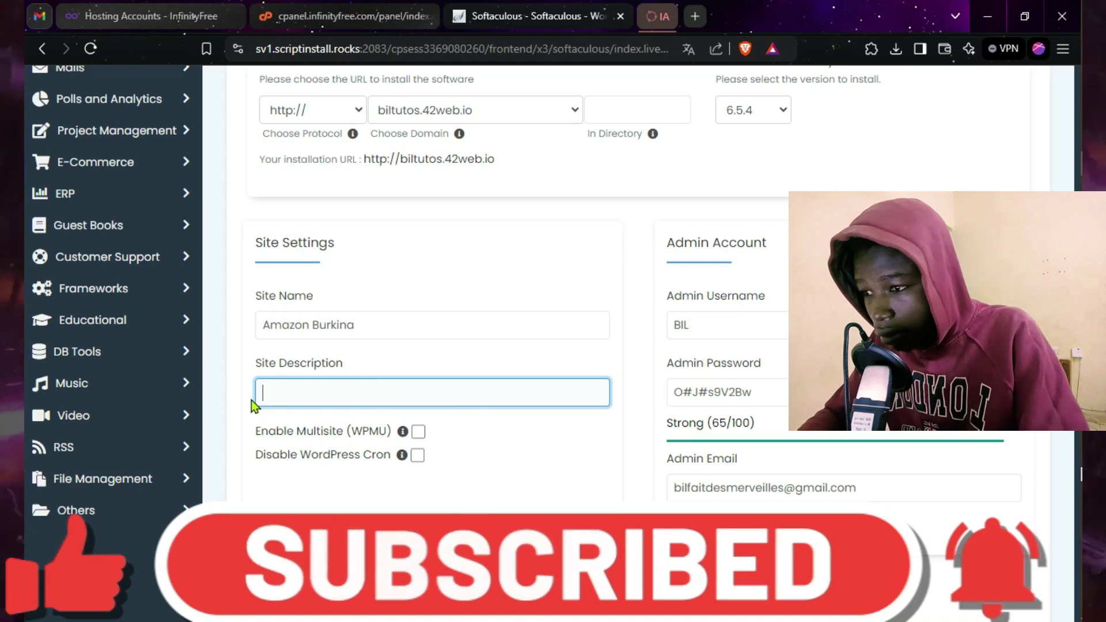
text(Le si)
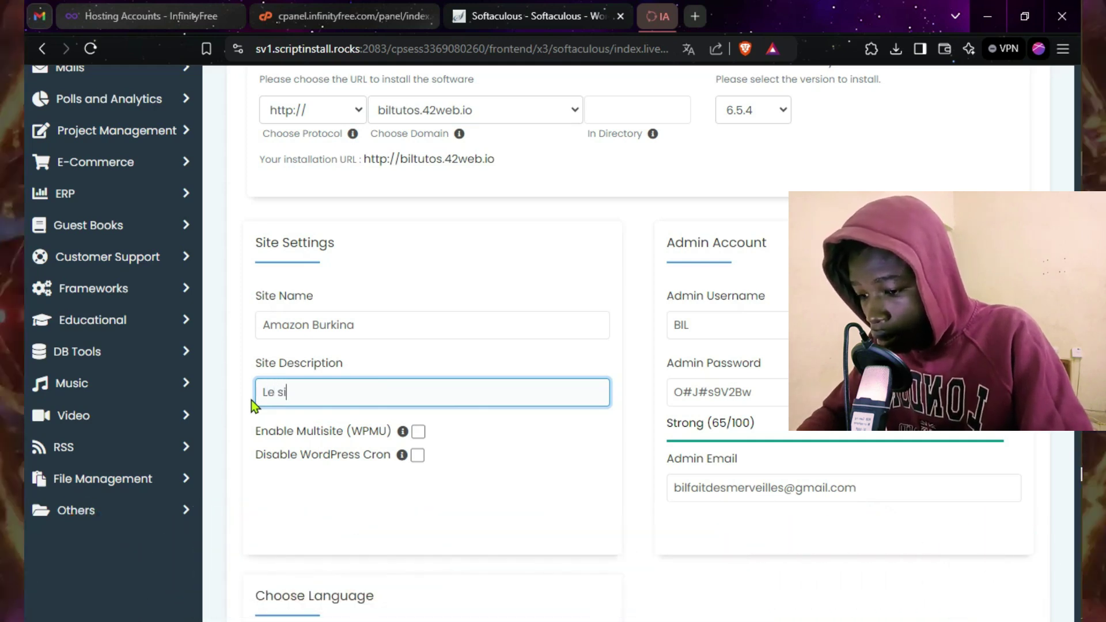
text(te off)
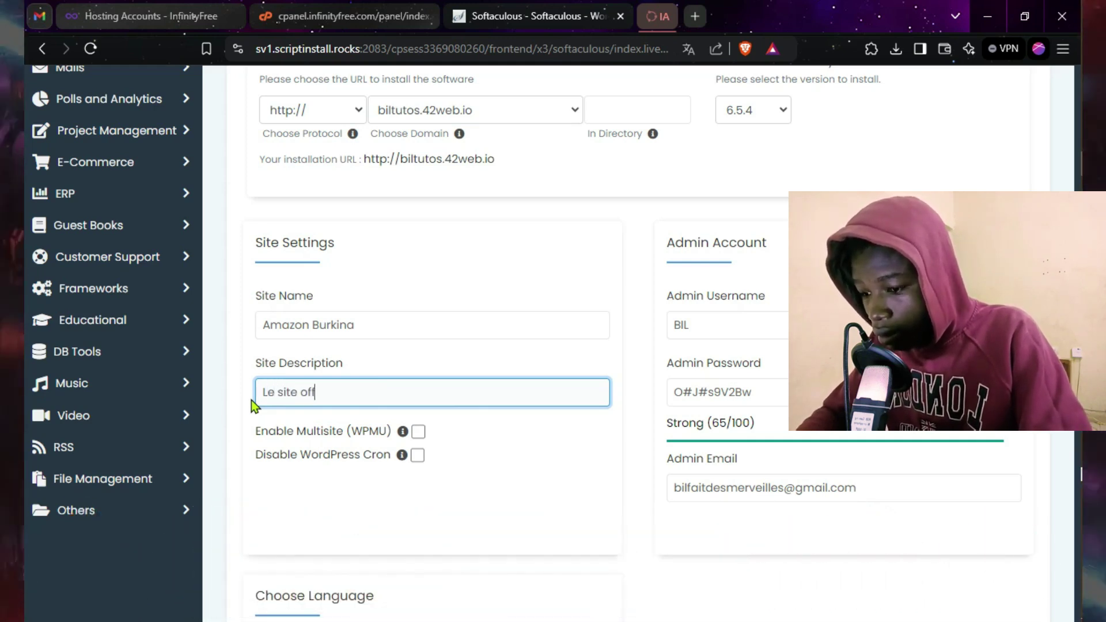
text(iciell)
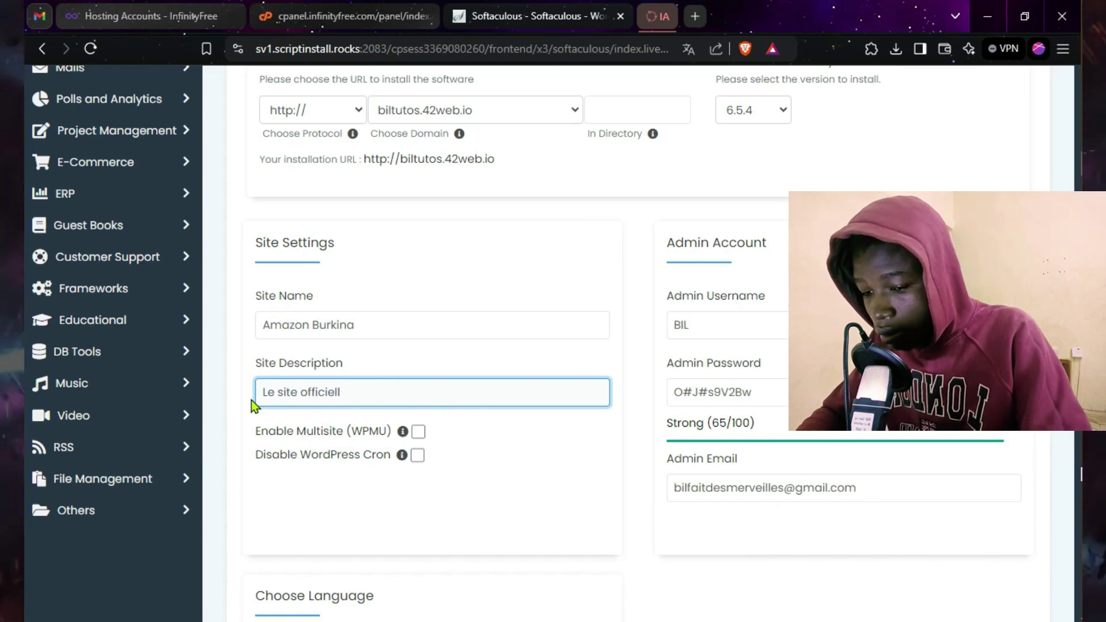
key(BackSpace)
text(sans )
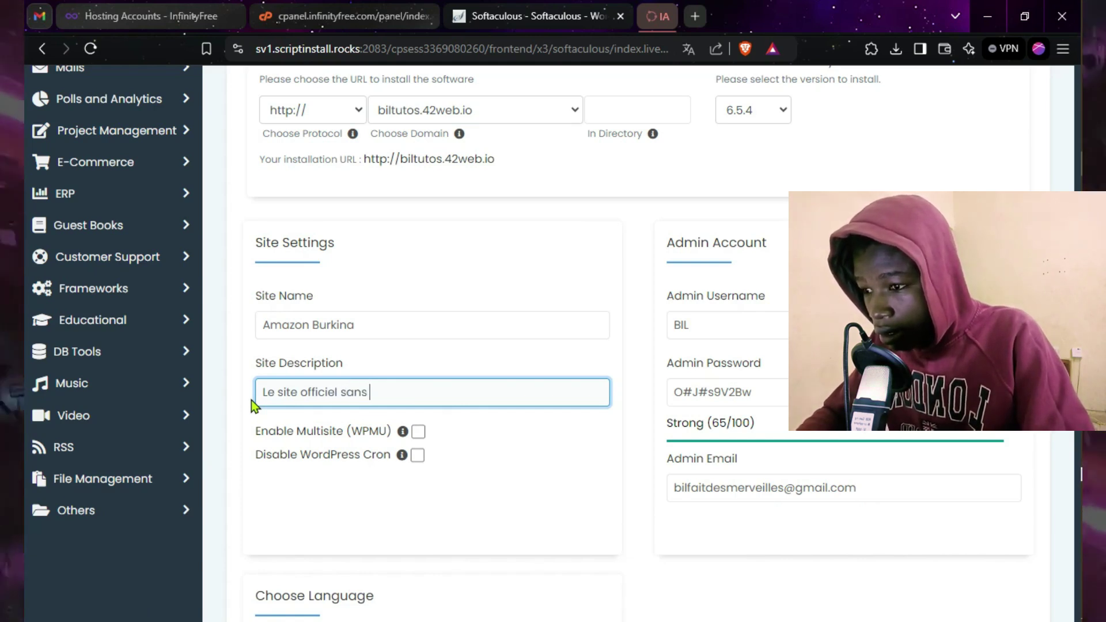
text(code d)
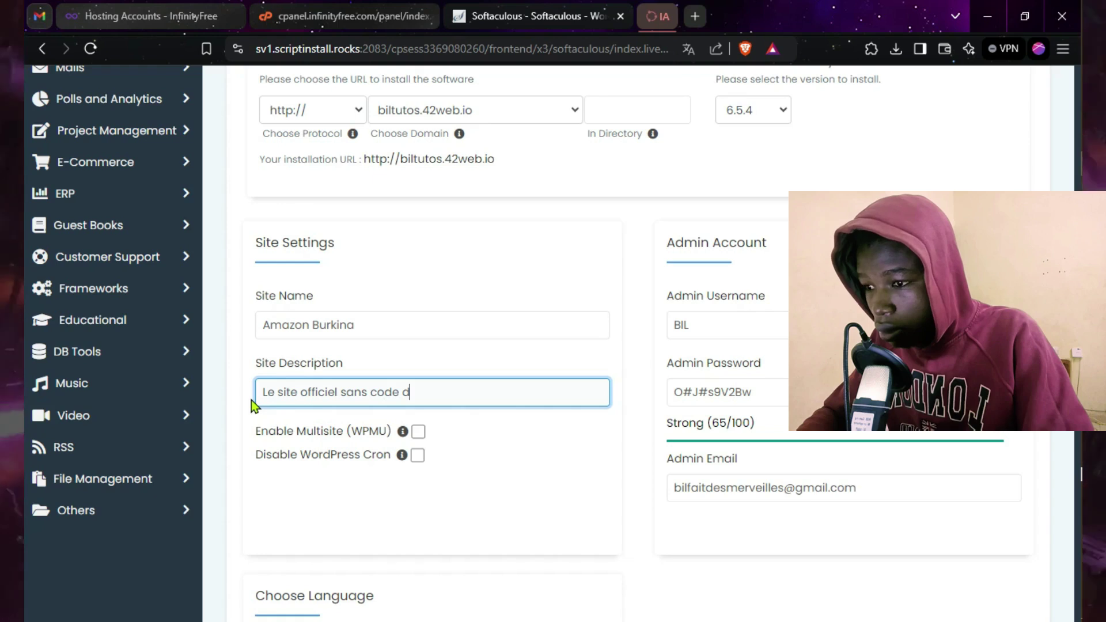
text(e Amazon)
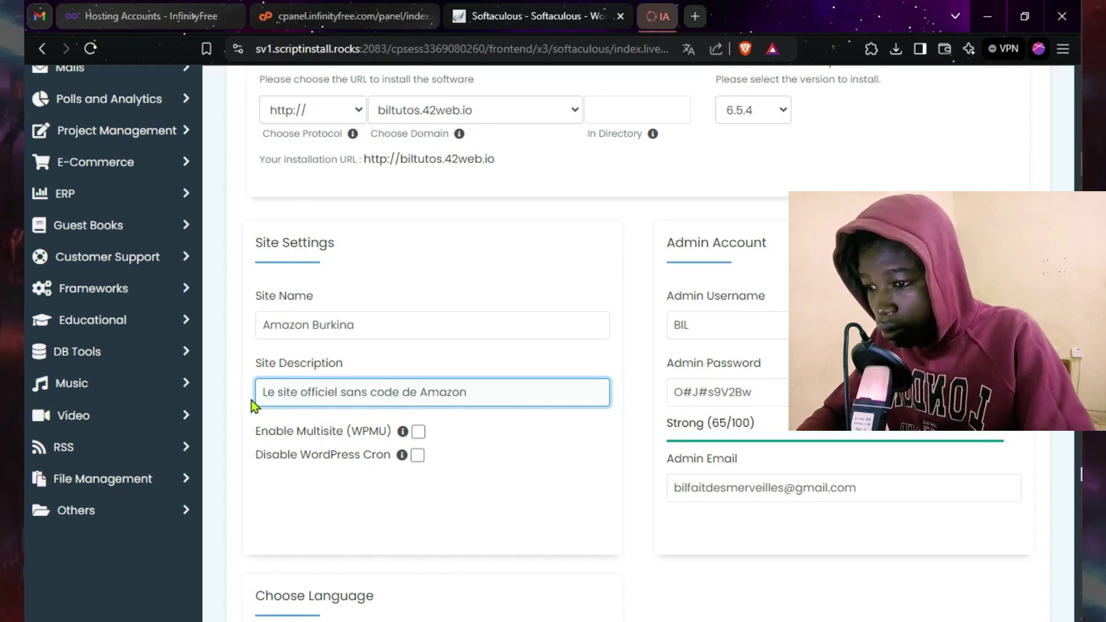
text(e )
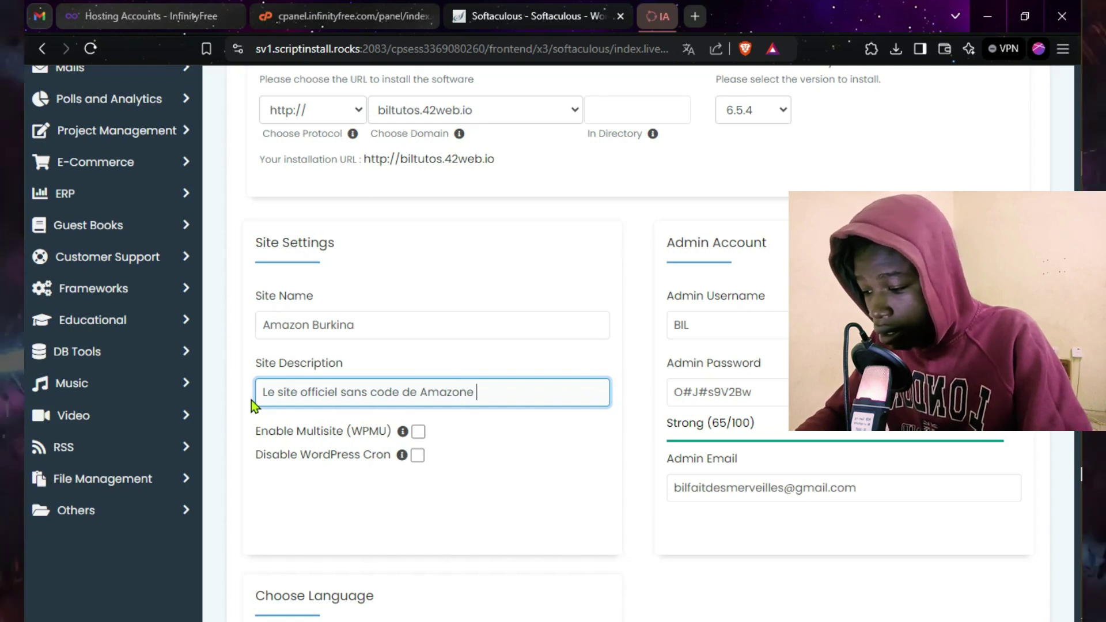
text(Burkina)
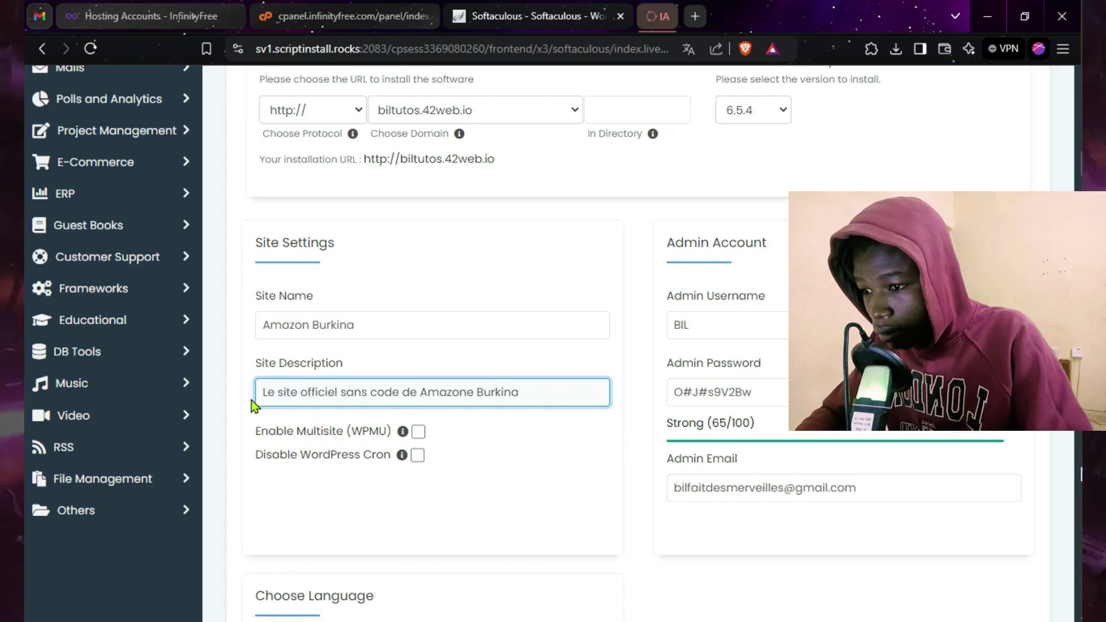
key(Left)
key(Left)
key(Left)
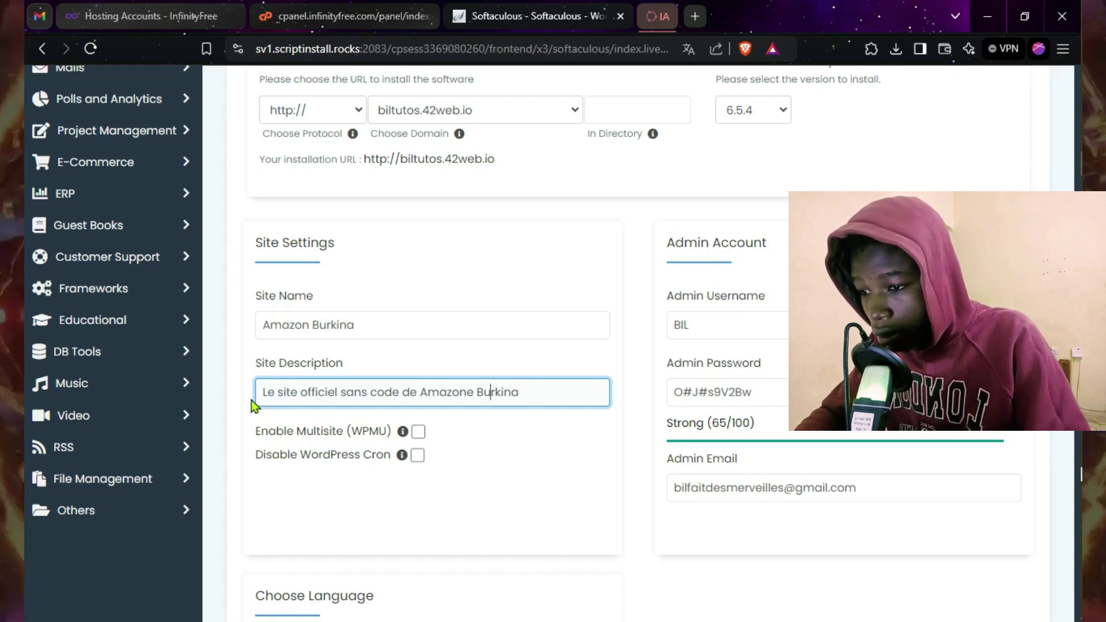
scroll(651, 416, down, 1)
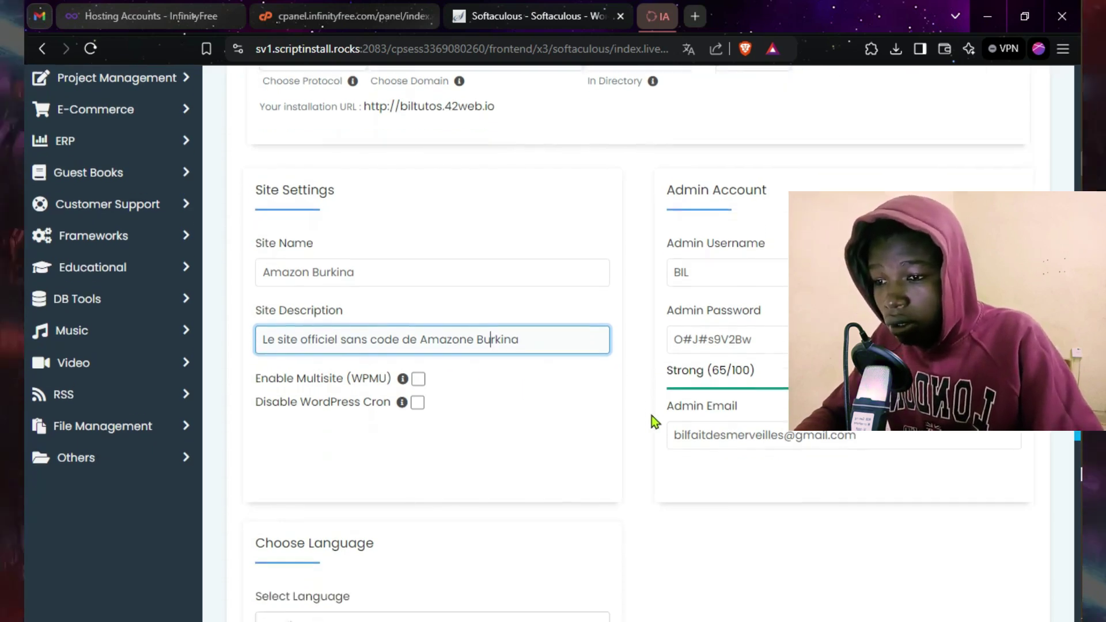
Step: Hide the admin password and generate a new random one
scroll(651, 416, down, 2)
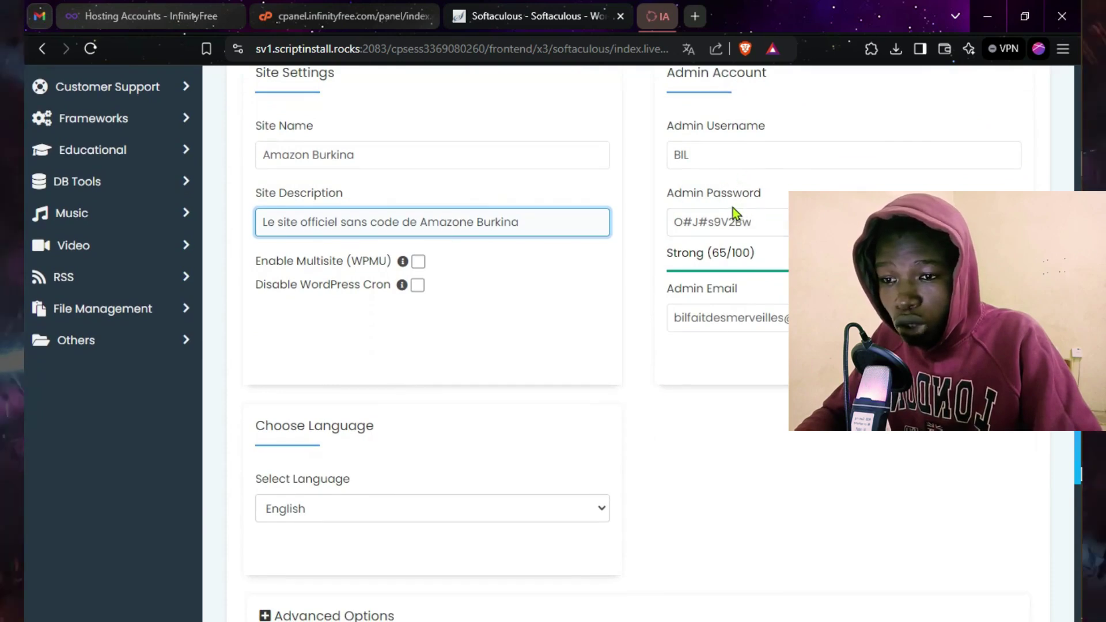
click(977, 222)
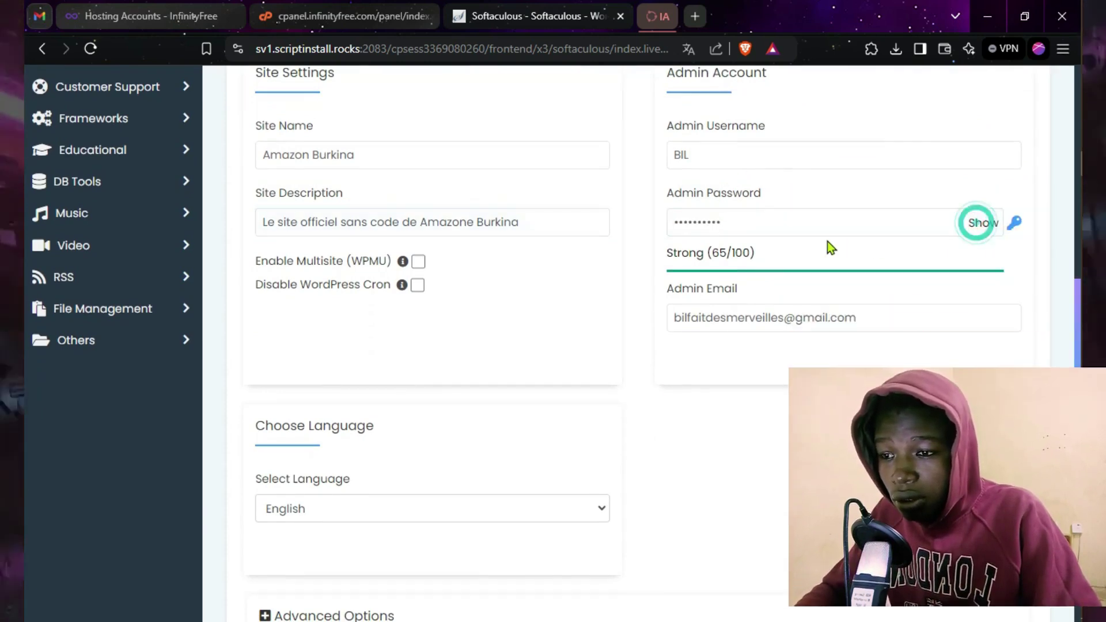
click(1016, 224)
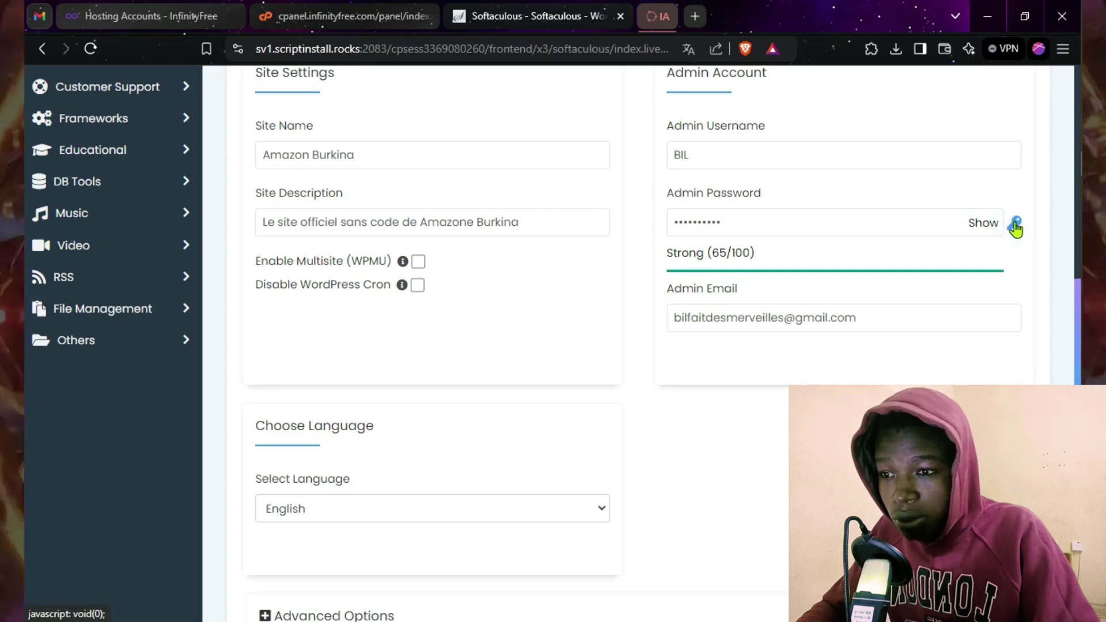
click(1016, 224)
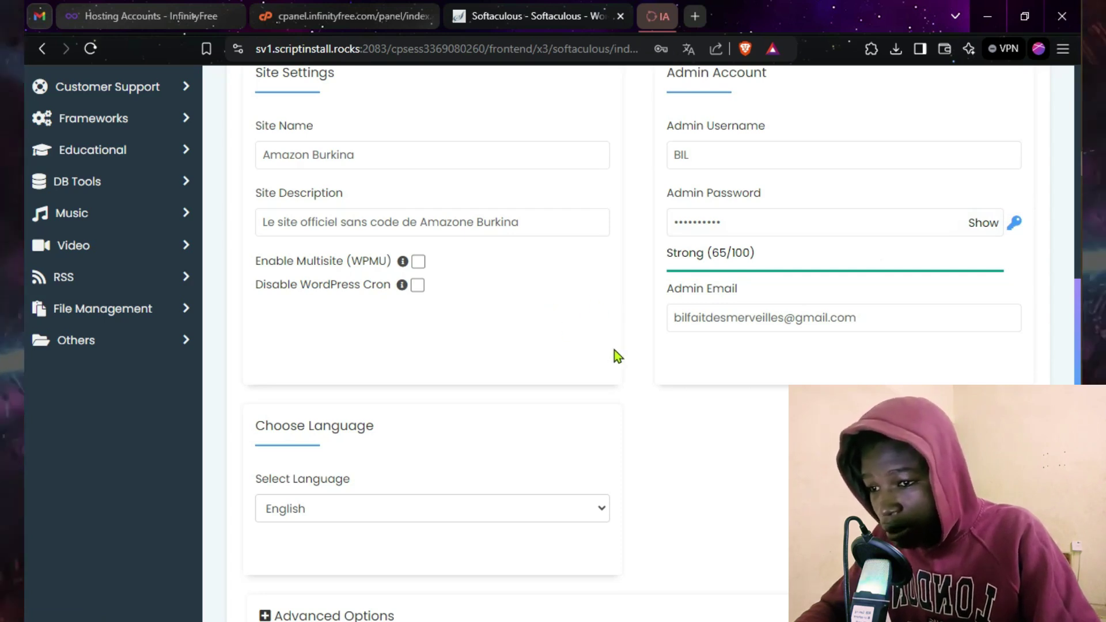
Step: Choose French as the WordPress installation language
scroll(498, 344, down, 4)
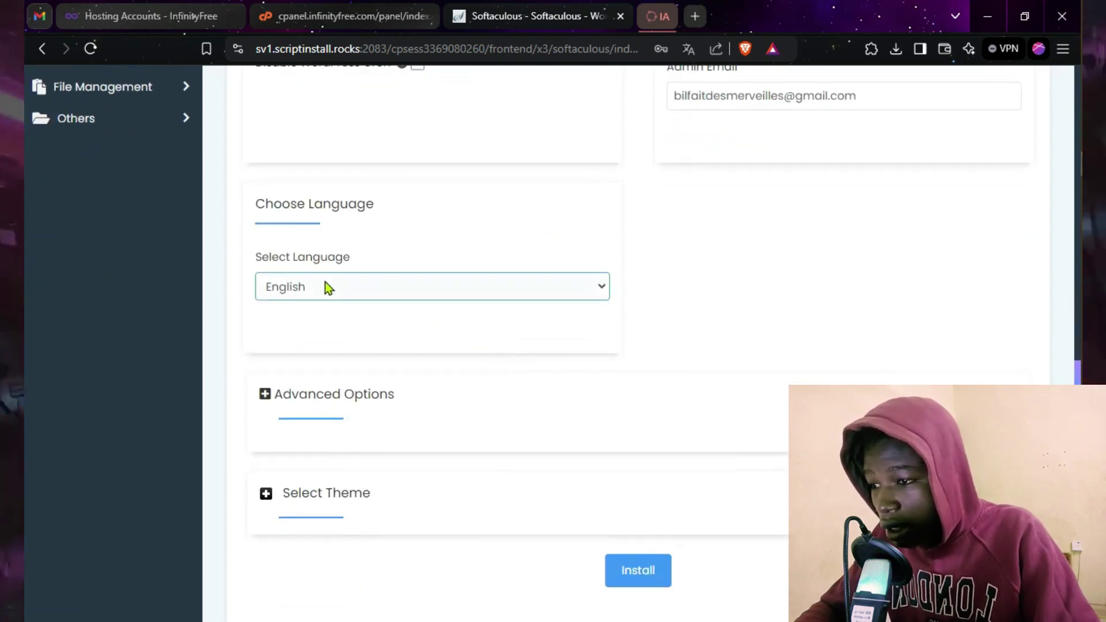
click(329, 295)
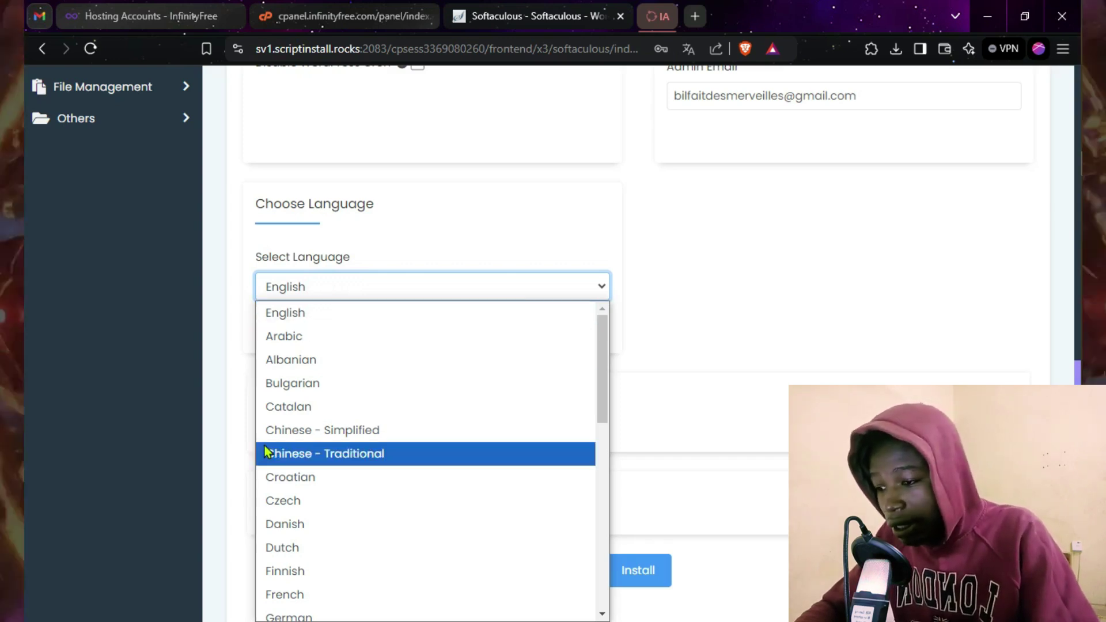
click(279, 595)
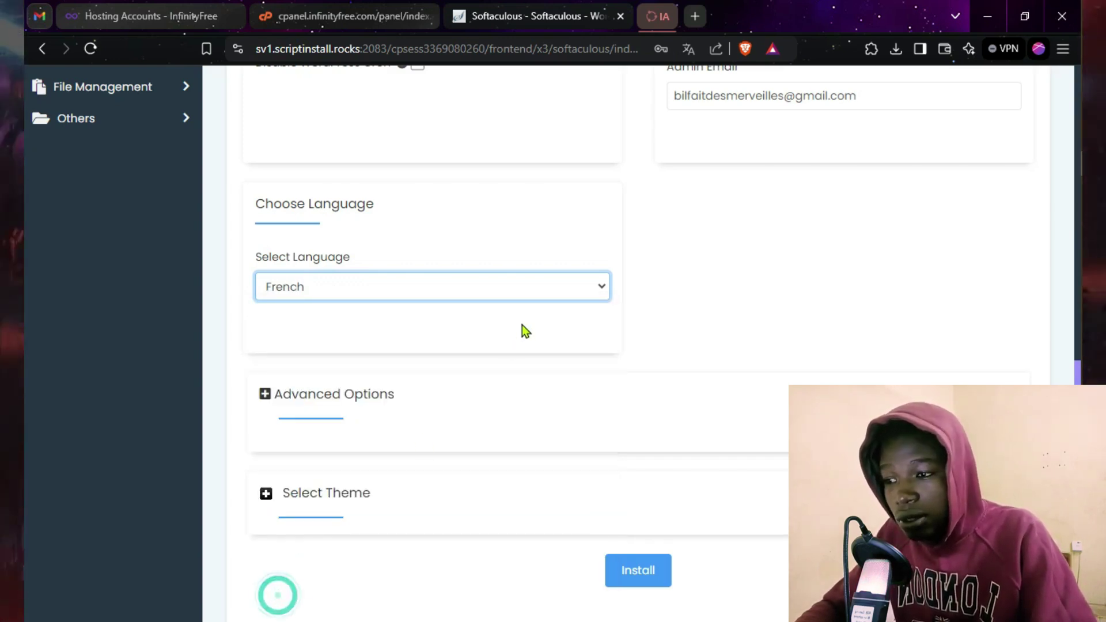
scroll(765, 258, up, 5)
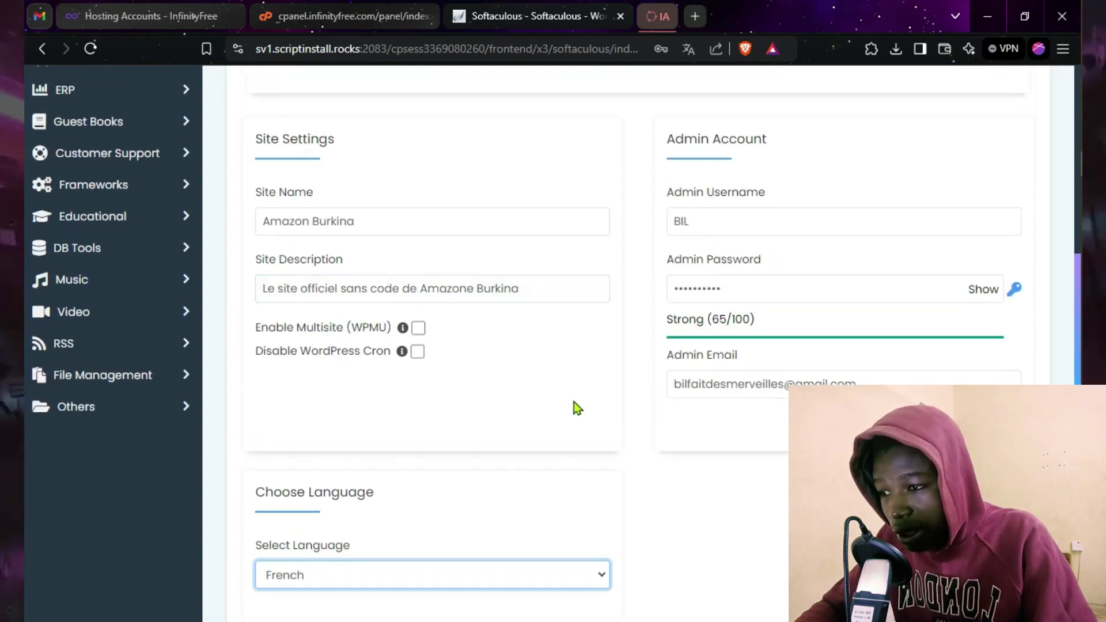
scroll(574, 403, up, 1)
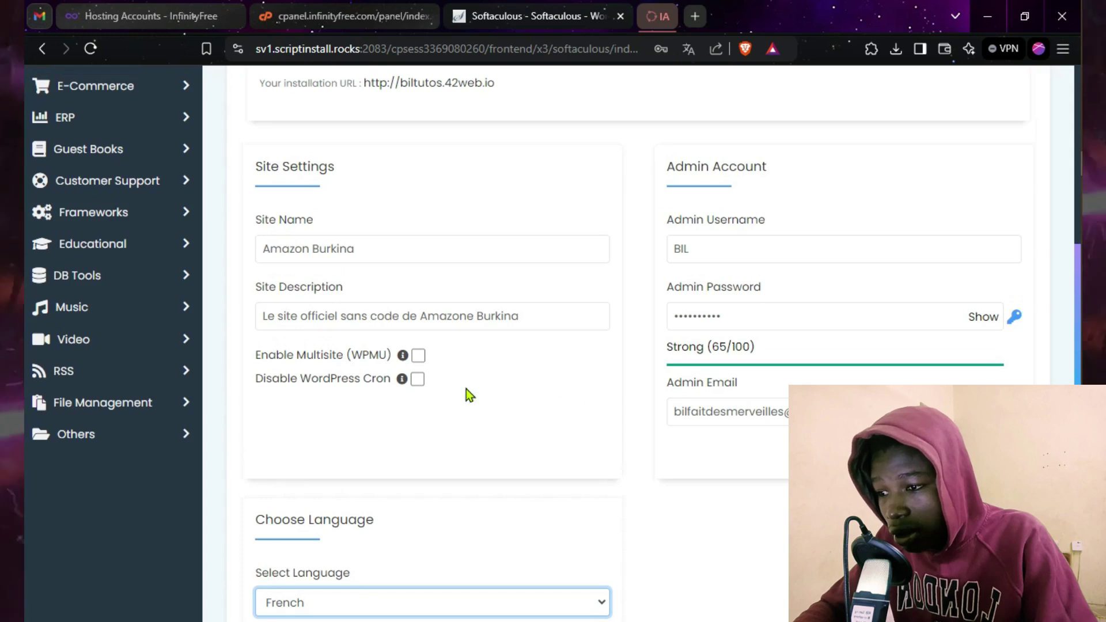
mouse_move(402, 381)
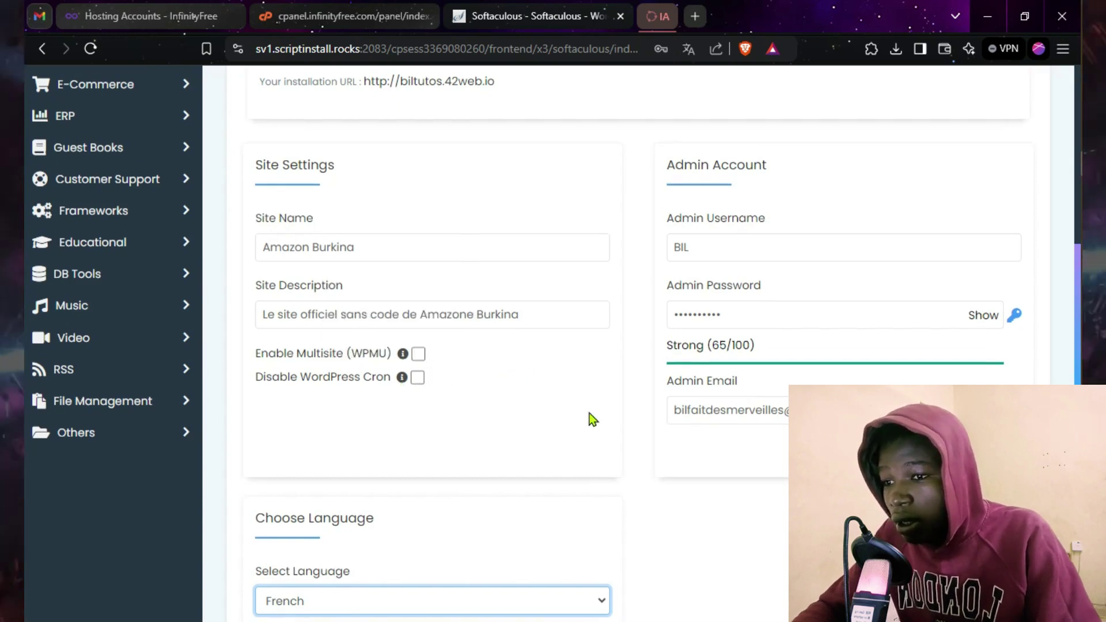
scroll(589, 413, down, 8)
scroll(454, 365, up, 8)
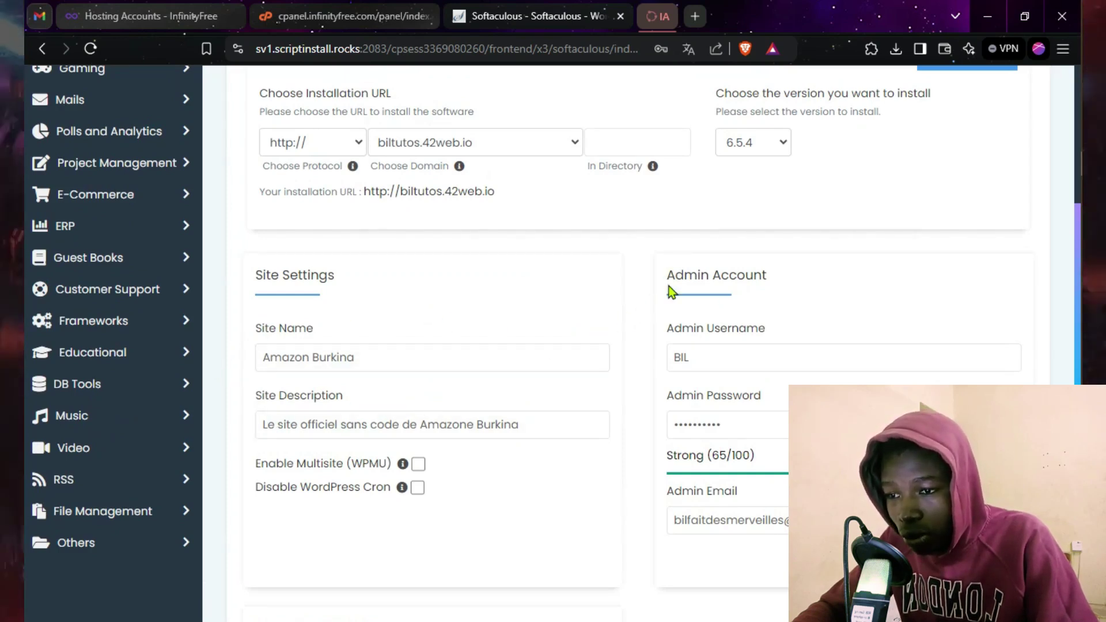
click(688, 359)
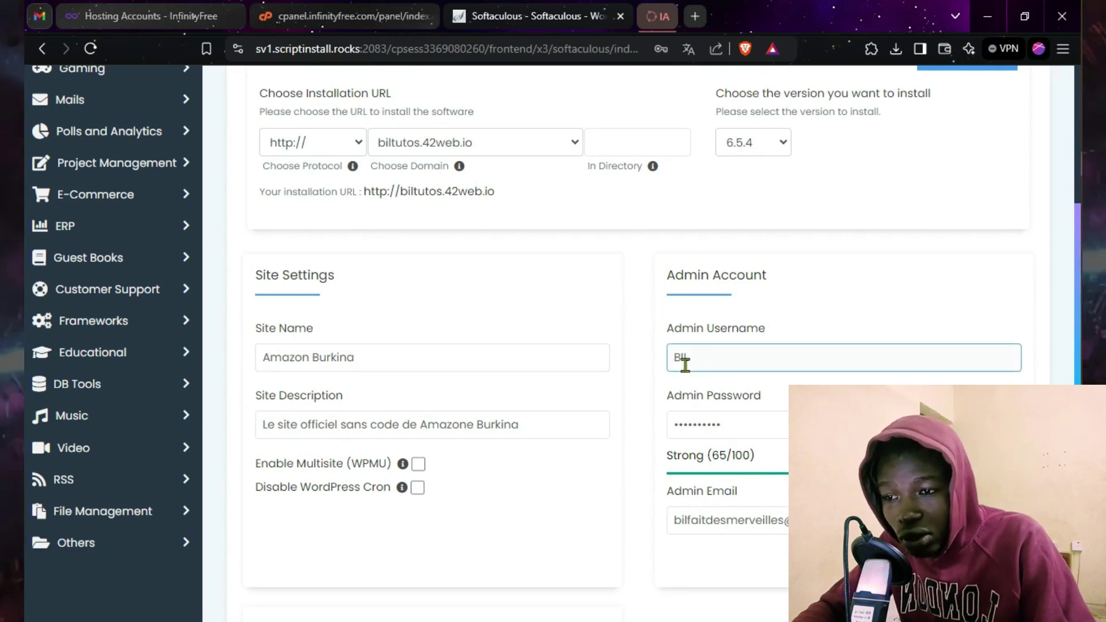
click(734, 398)
click(717, 330)
click(733, 400)
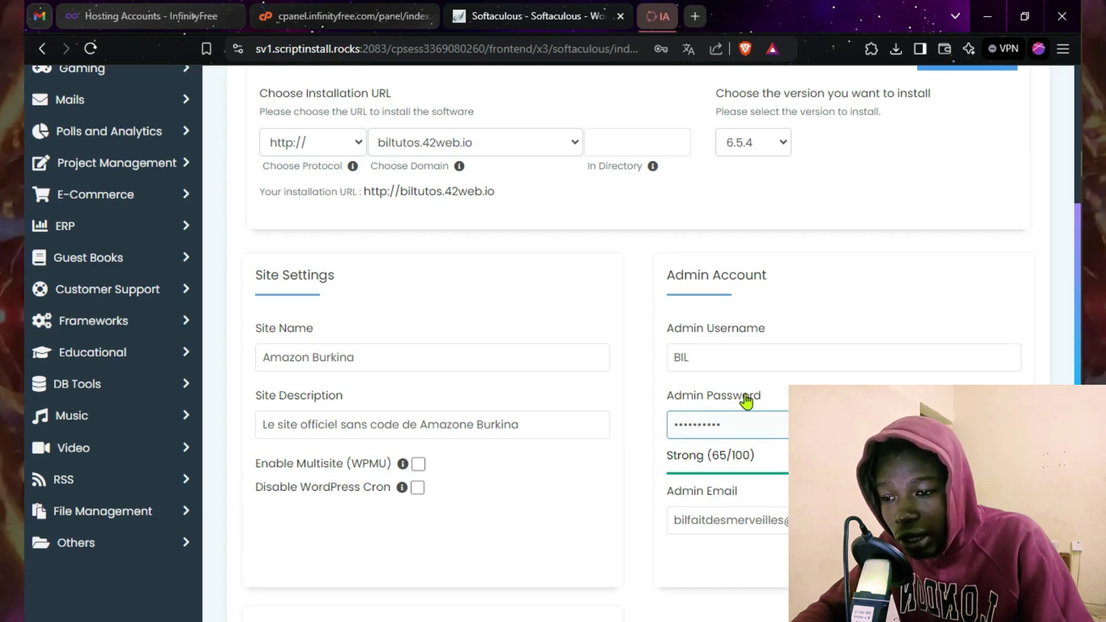
double_click(727, 428)
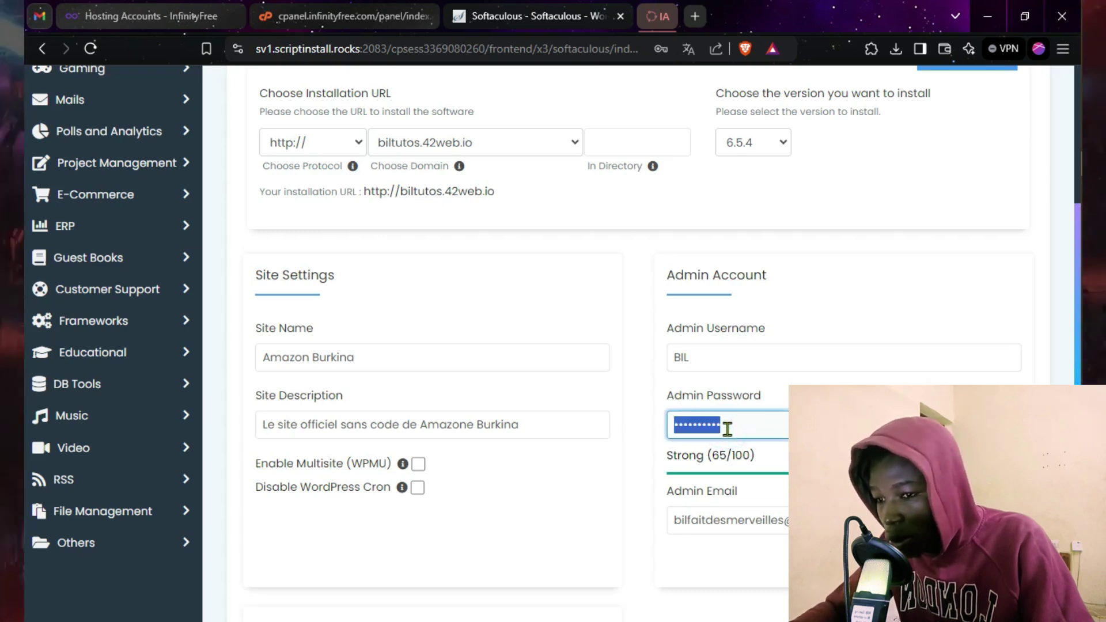
click(615, 478)
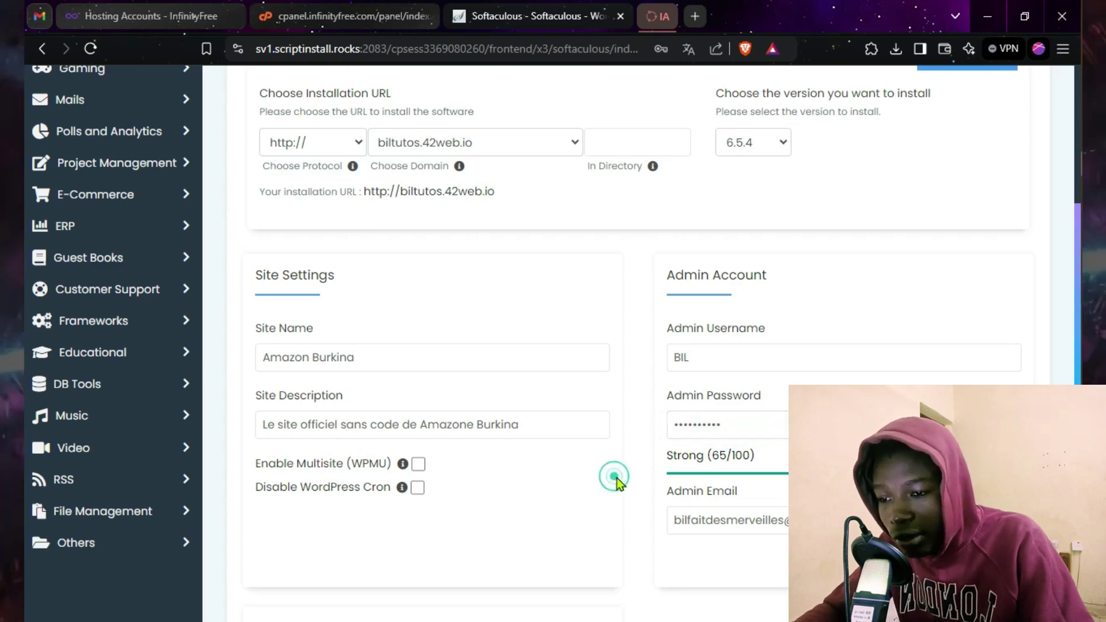
click(755, 512)
scroll(756, 513, down, 3)
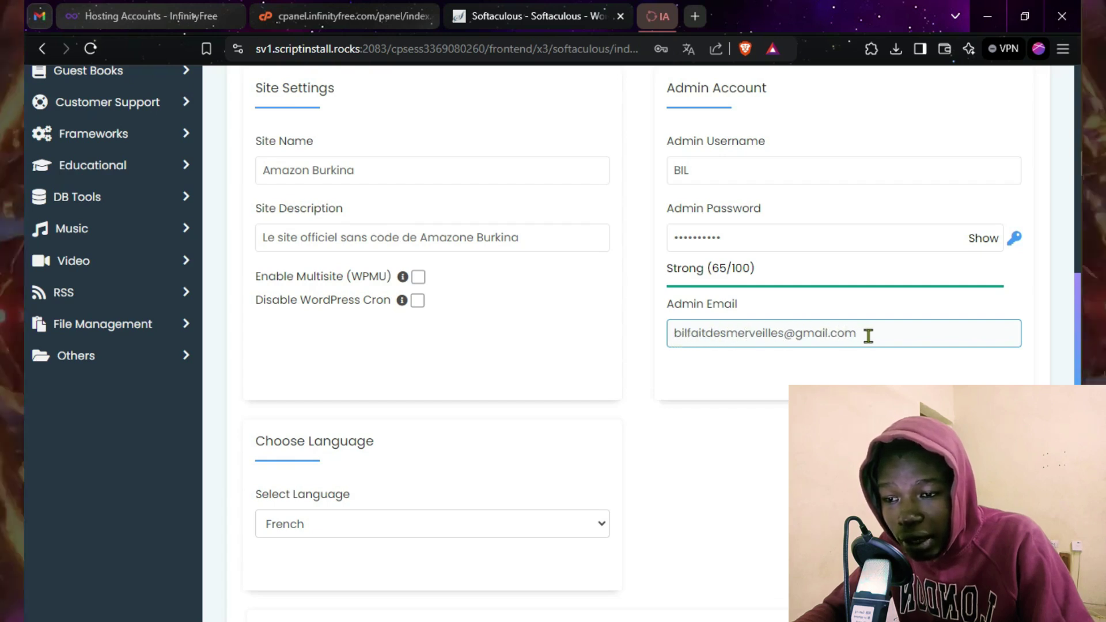
click(767, 441)
scroll(768, 440, down, 4)
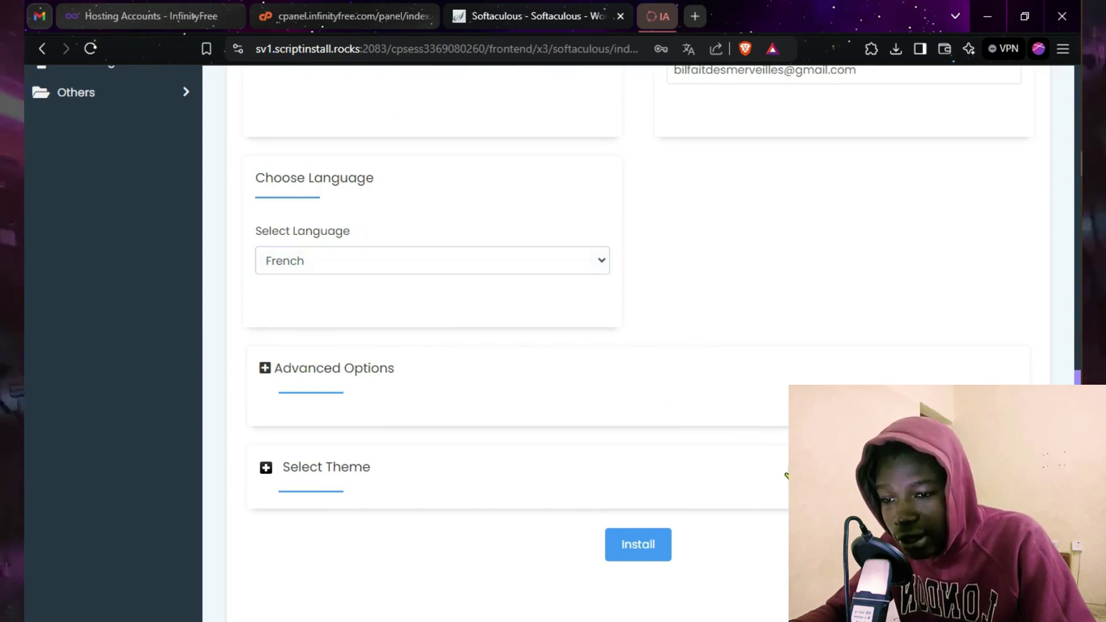
Step: Launch the WordPress install at biltutos.42web.io, saving the admin login in the browser's password prompt
click(641, 547)
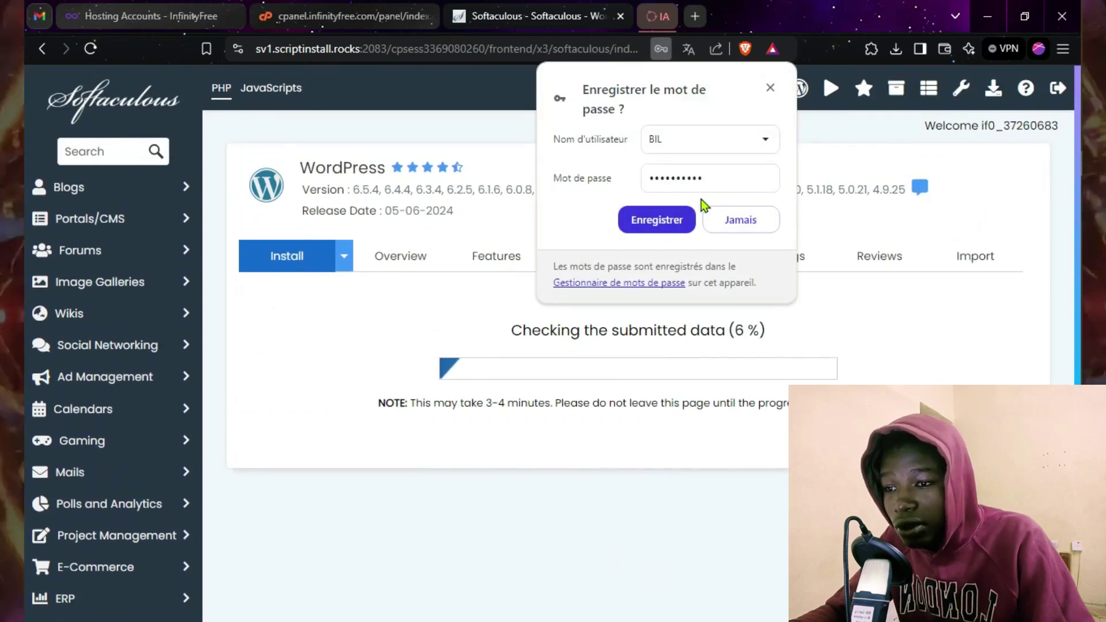
click(658, 221)
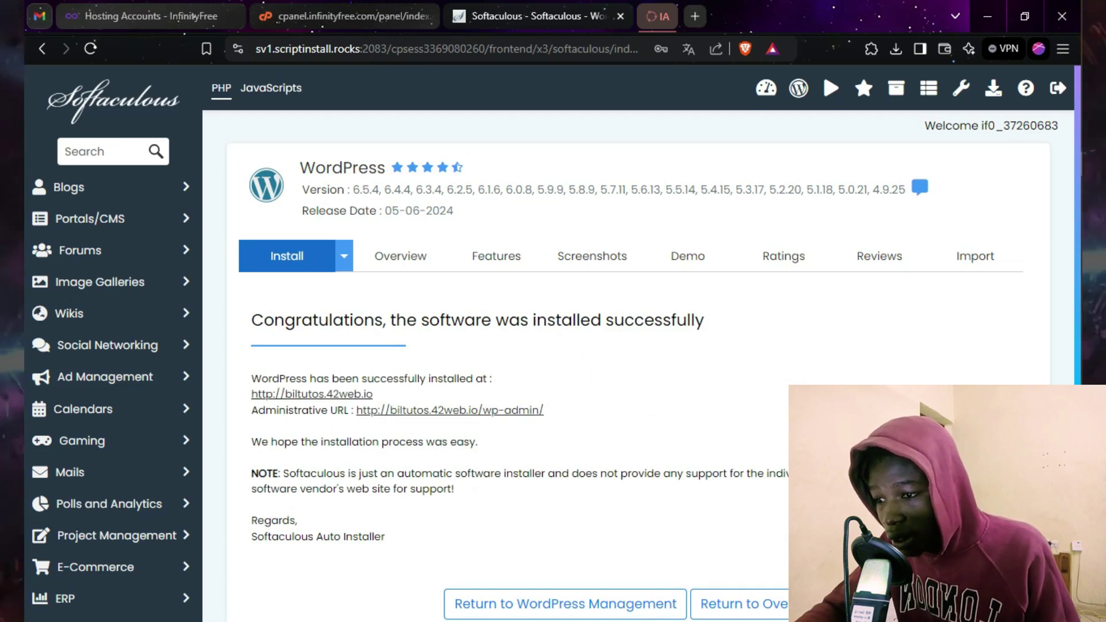
scroll(579, 530, down, 1)
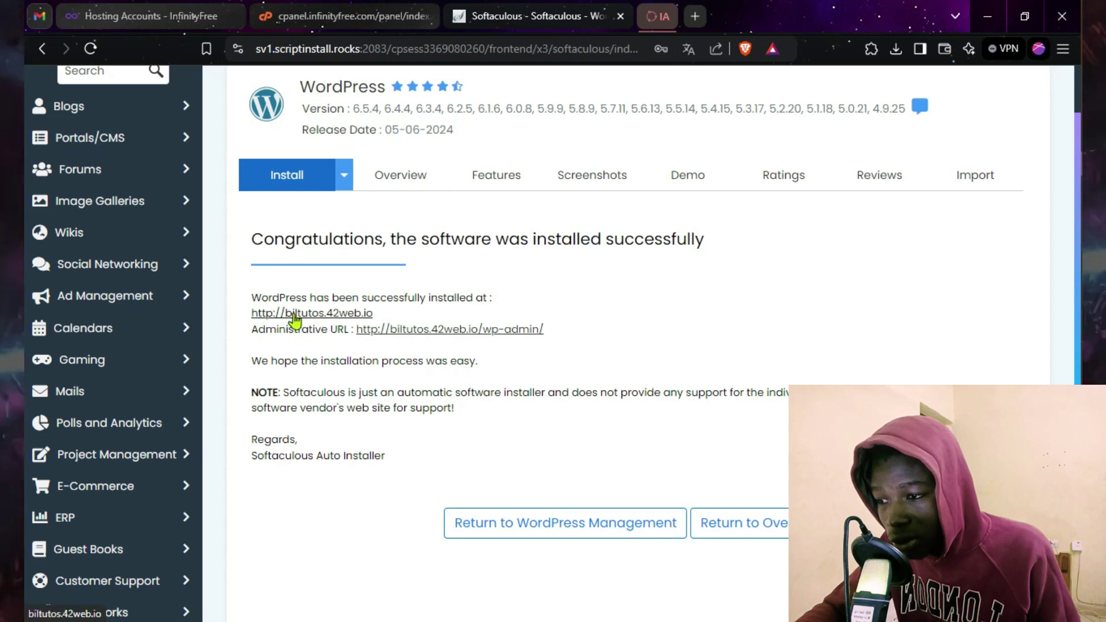
click(330, 315)
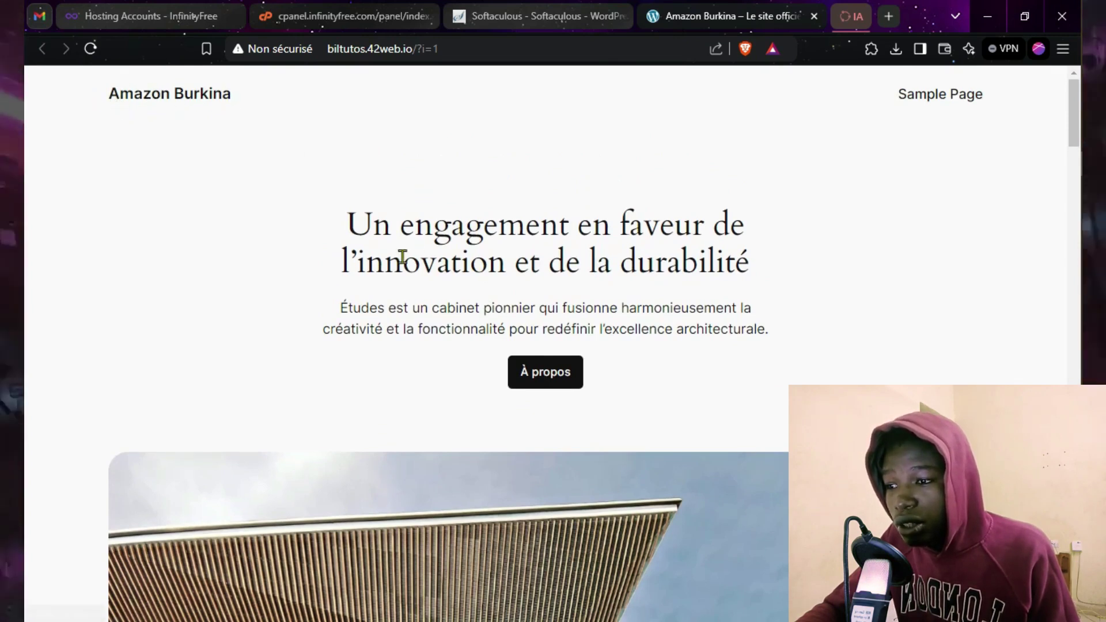
scroll(772, 277, down, 10)
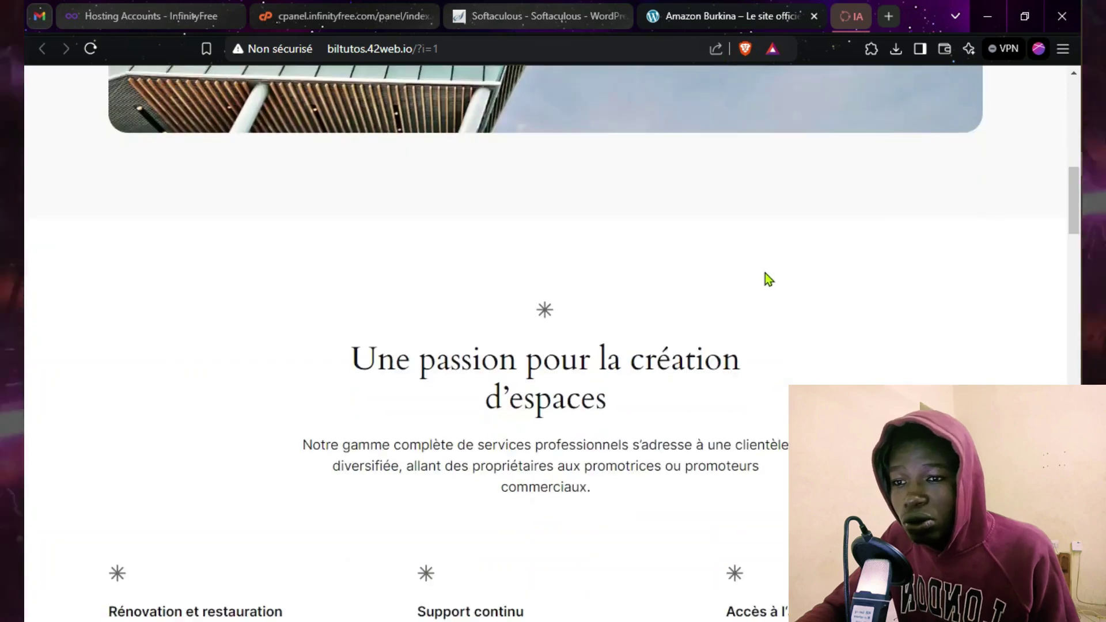
scroll(775, 266, down, 5)
scroll(778, 265, up, 15)
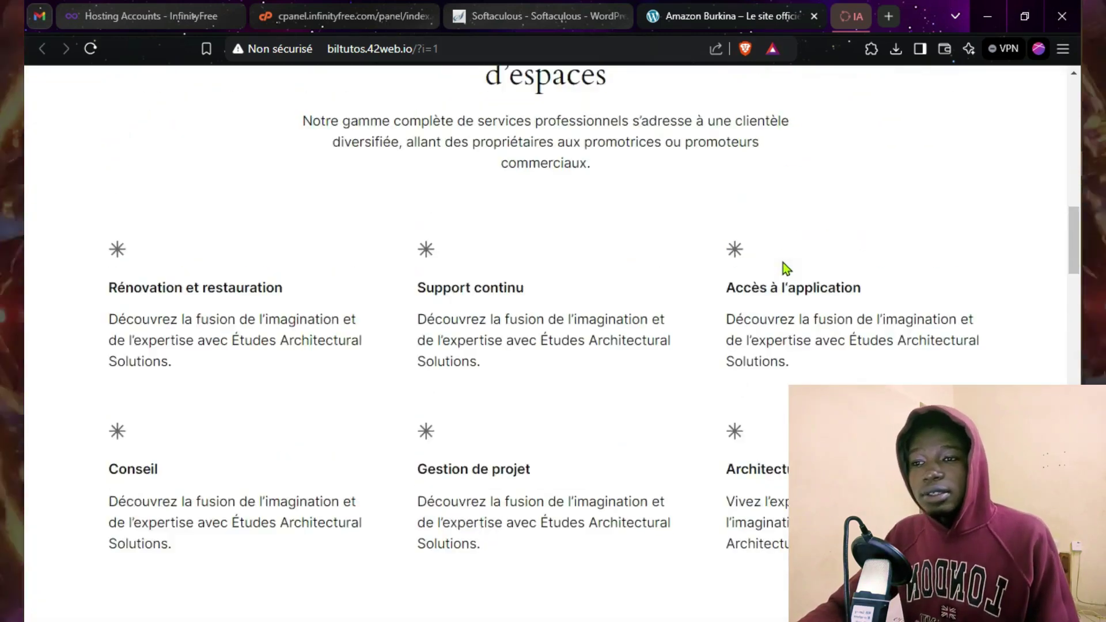
scroll(782, 263, up, 3)
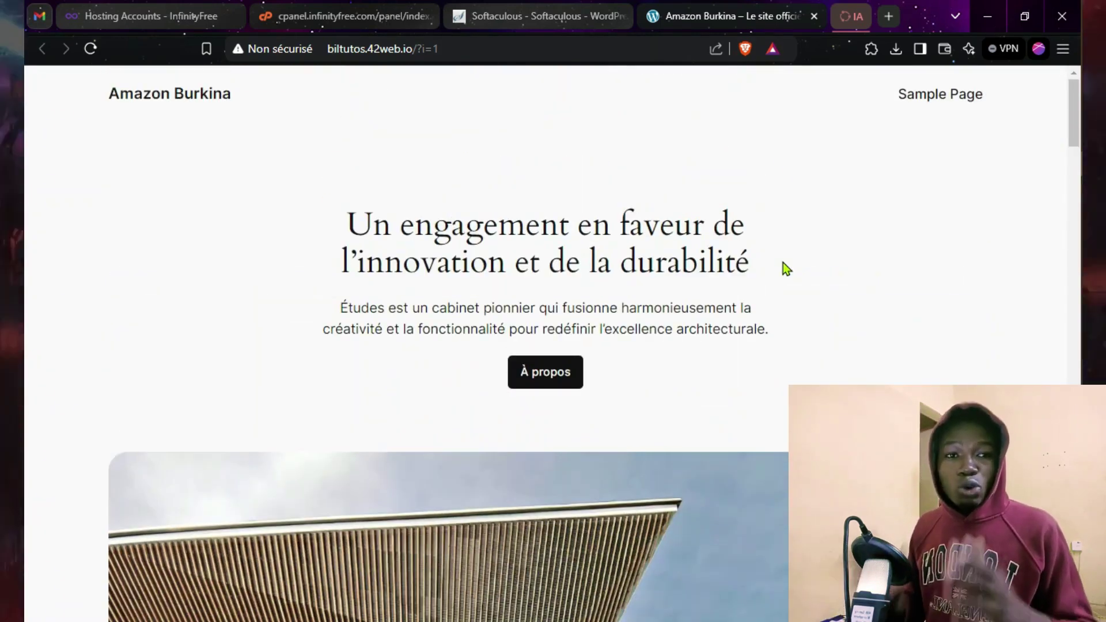